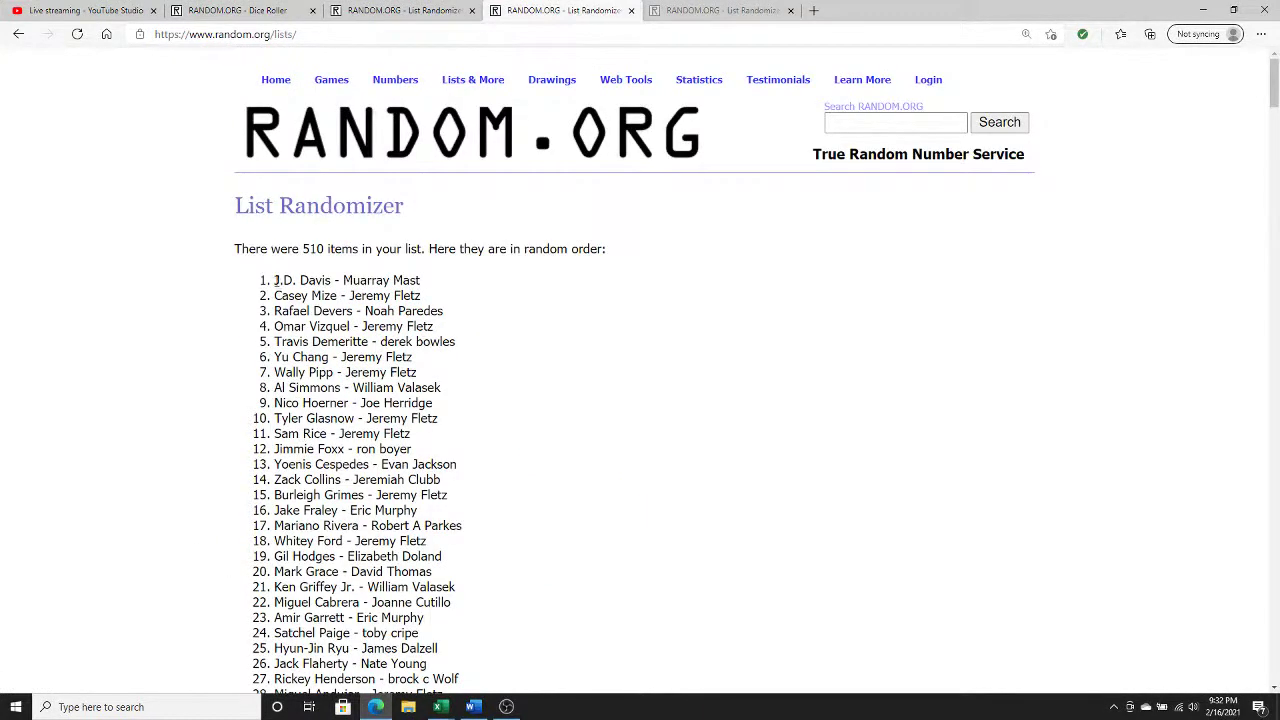
Step: Copy entries 1 through 30 of the randomized list
{"action": "left_click_drag", "start_coordinate": [276, 283], "coordinate": [311, 296]}
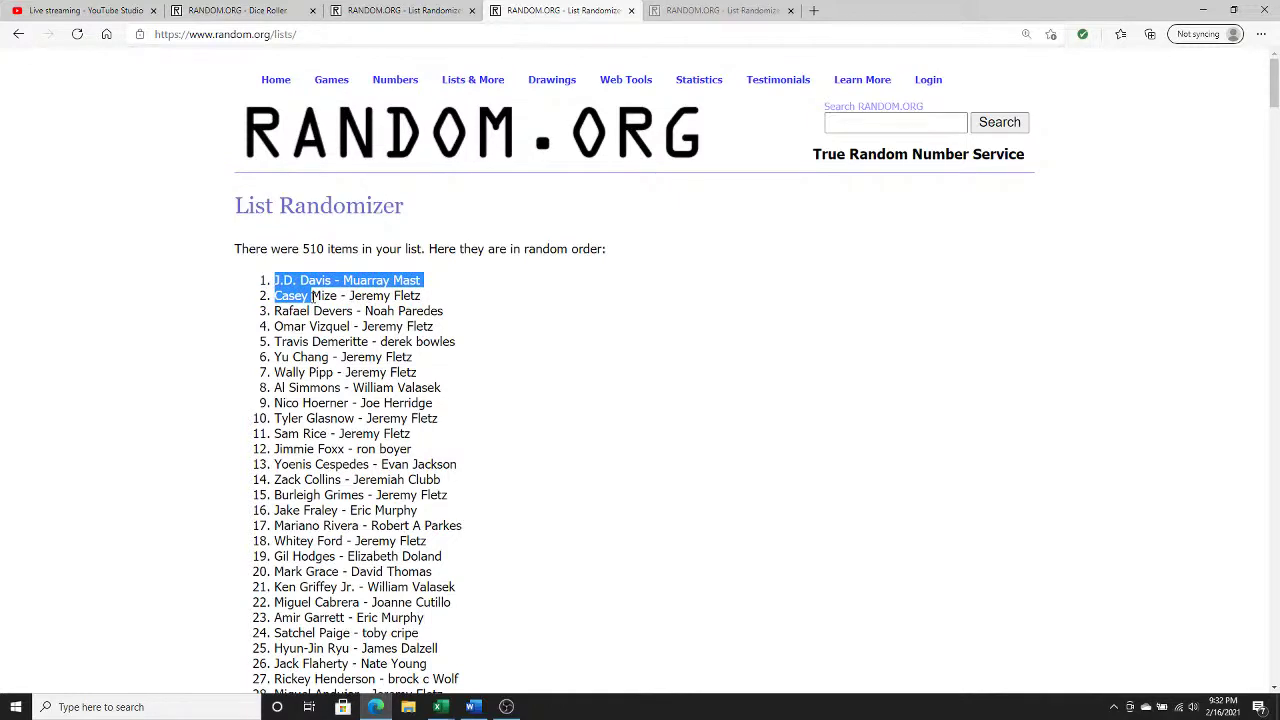
{"action": "left_click_drag", "start_coordinate": [311, 296], "coordinate": [405, 603]}
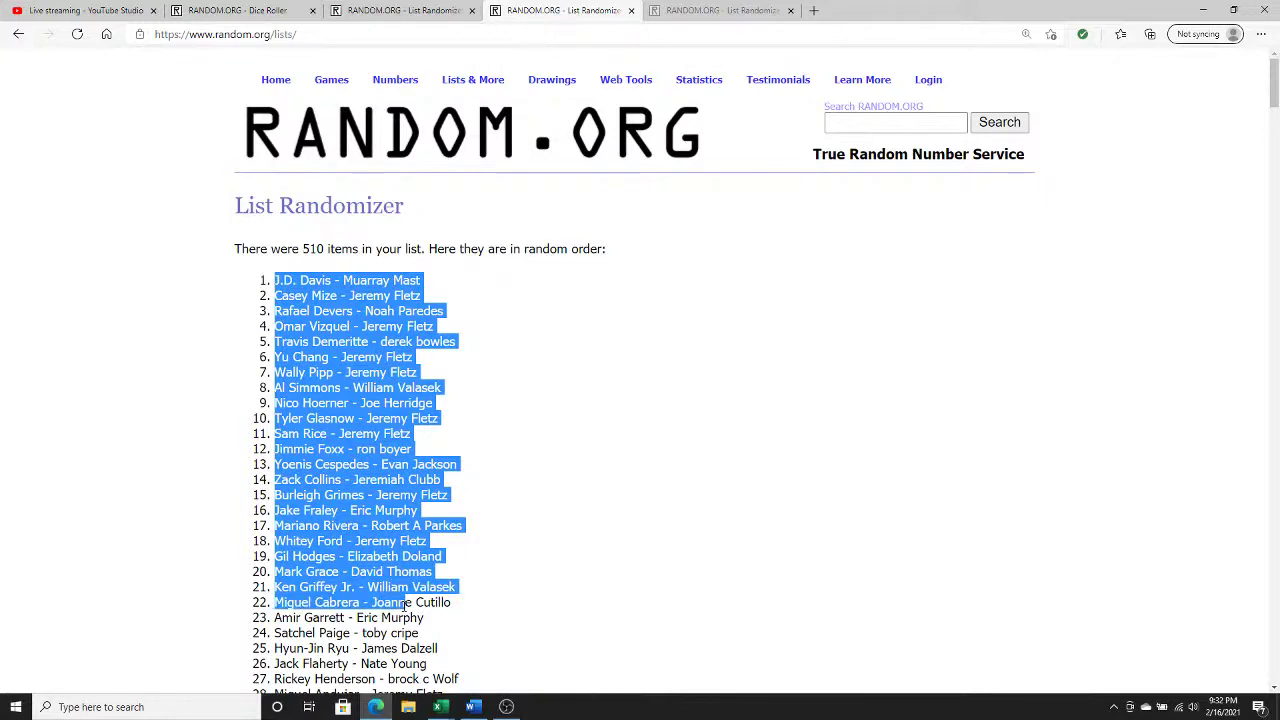
{"action": "left_click_drag", "start_coordinate": [405, 603], "coordinate": [403, 618]}
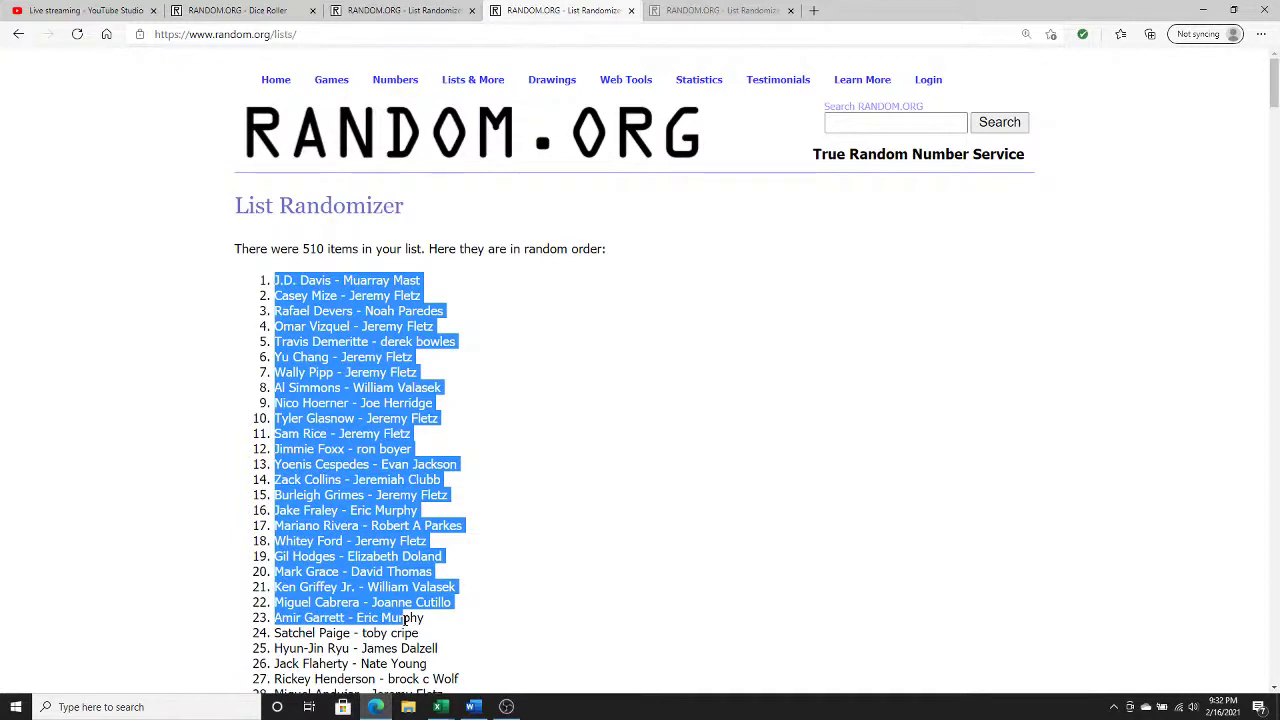
{"action": "left_click_drag", "start_coordinate": [404, 618], "coordinate": [437, 520]}
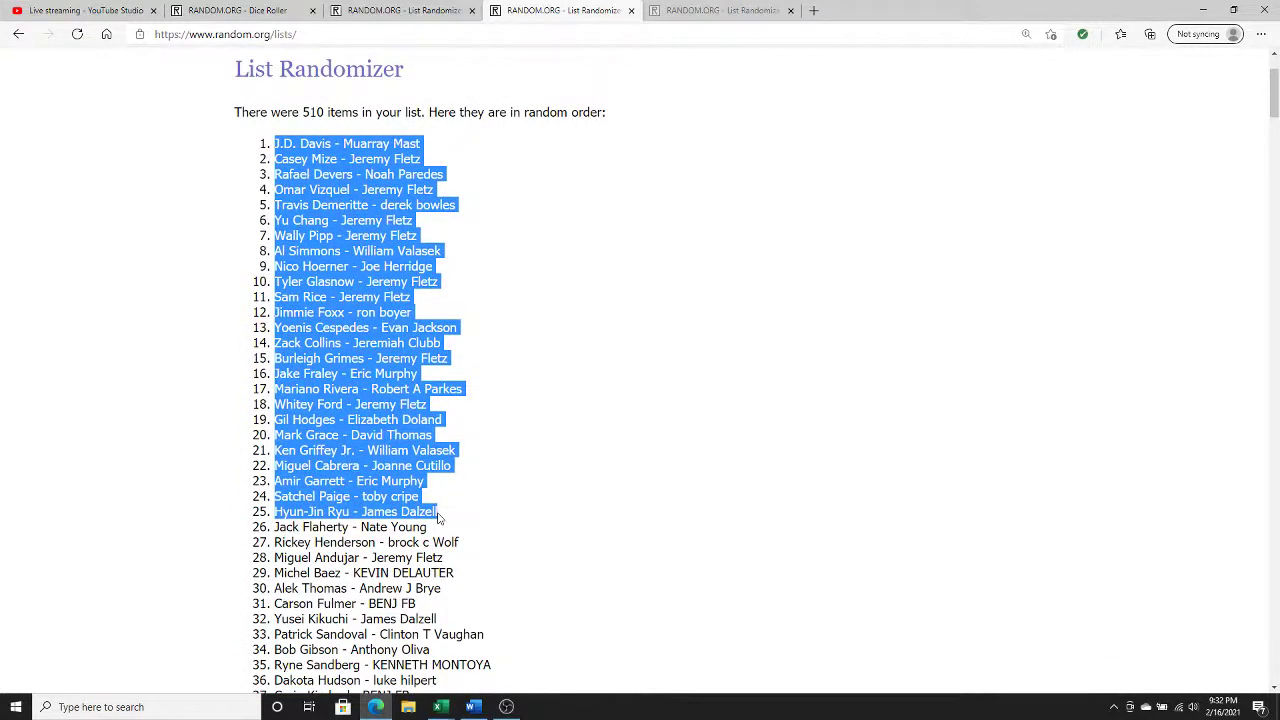
{"action": "left_click_drag", "start_coordinate": [437, 516], "coordinate": [481, 587]}
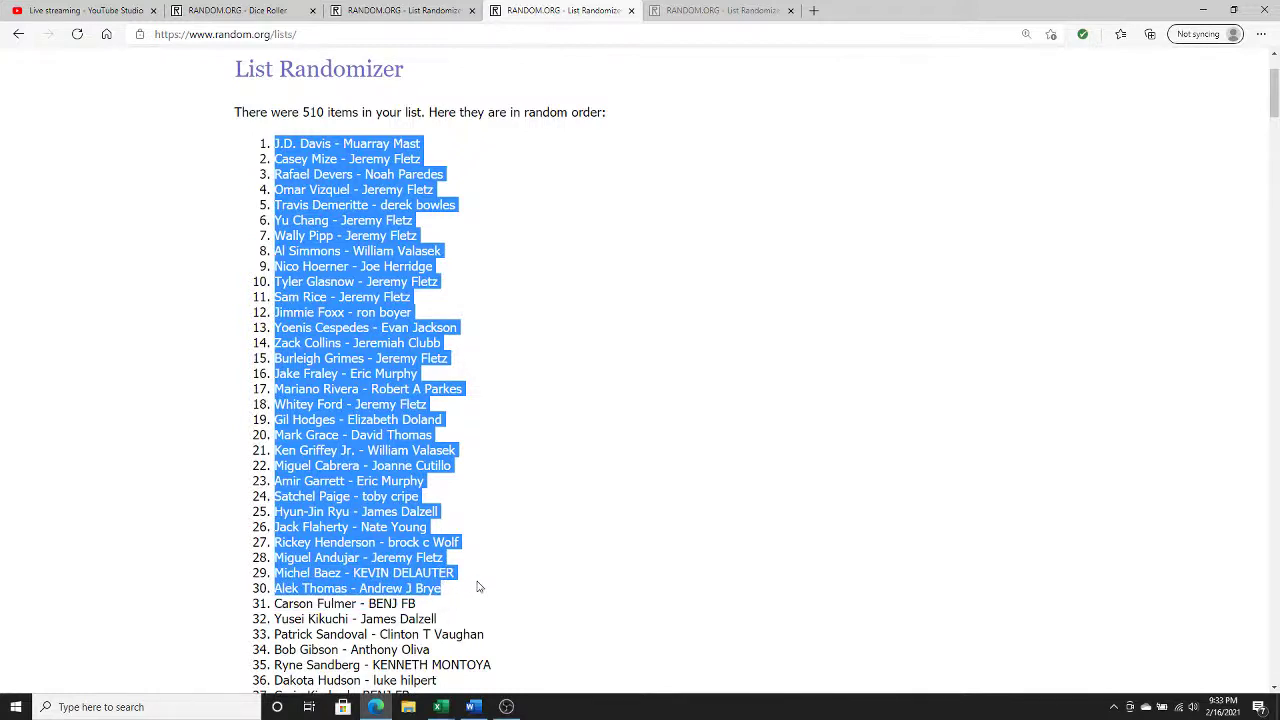
{"action": "right_click", "coordinate": [367, 436]}
{"action": "left_click", "coordinate": [401, 447]}
Step: Switch to the NT1BOXPROMOBREAK#1 workbook in Excel and paste the copied entries as unformatted text starting at cell A3 of sheet 1
{"action": "left_click", "coordinate": [438, 707]}
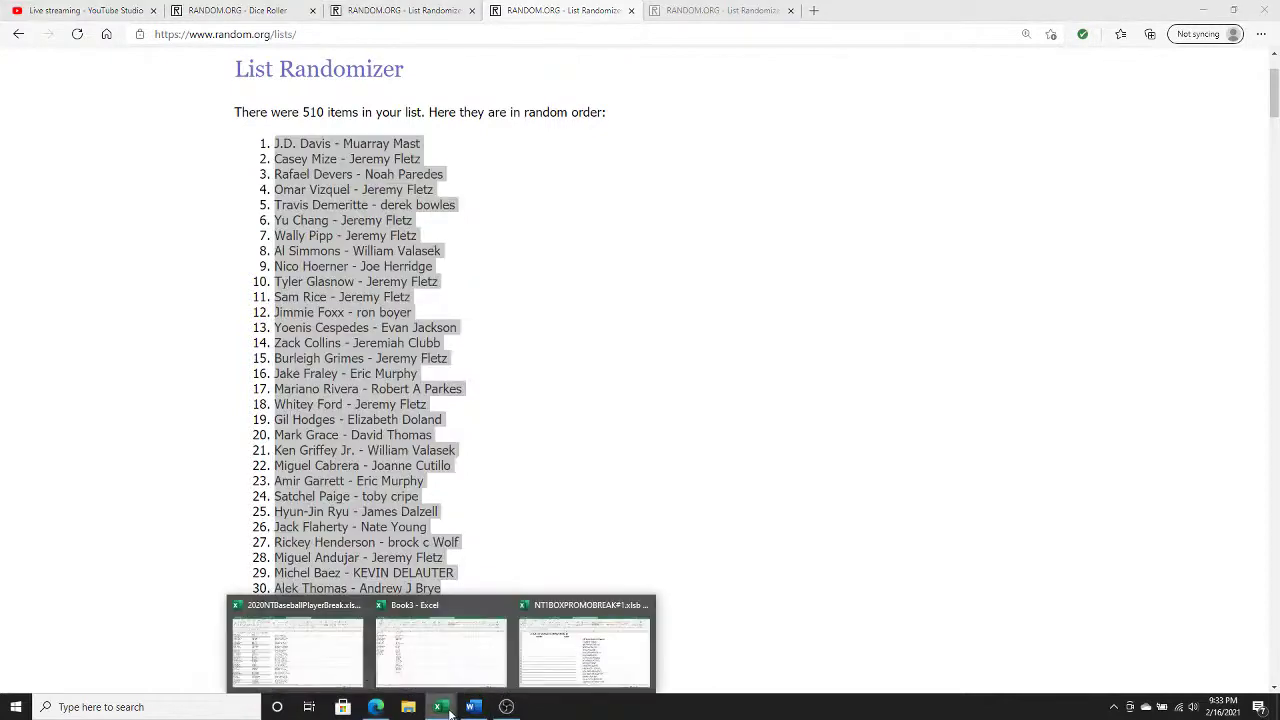
{"action": "left_click", "coordinate": [305, 625]}
{"action": "left_click", "coordinate": [438, 707]}
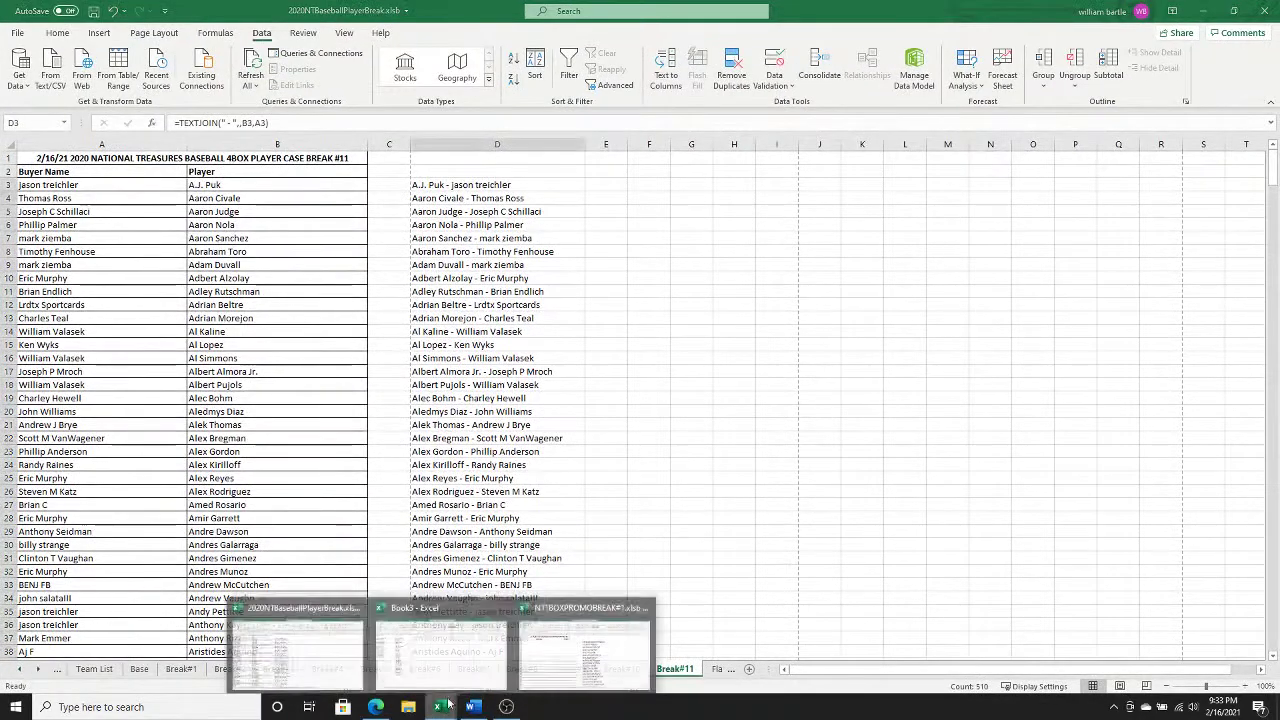
{"action": "left_click", "coordinate": [567, 607]}
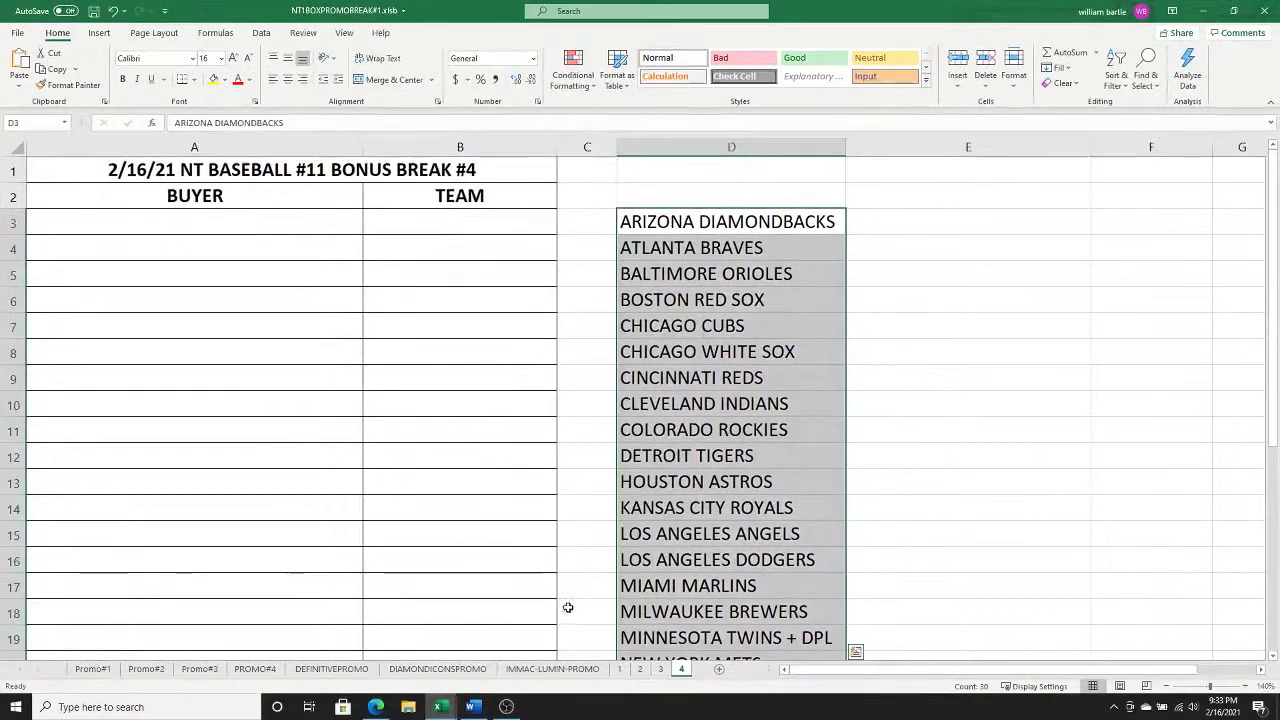
{"action": "left_click", "coordinate": [619, 668]}
{"action": "right_click", "coordinate": [341, 231]}
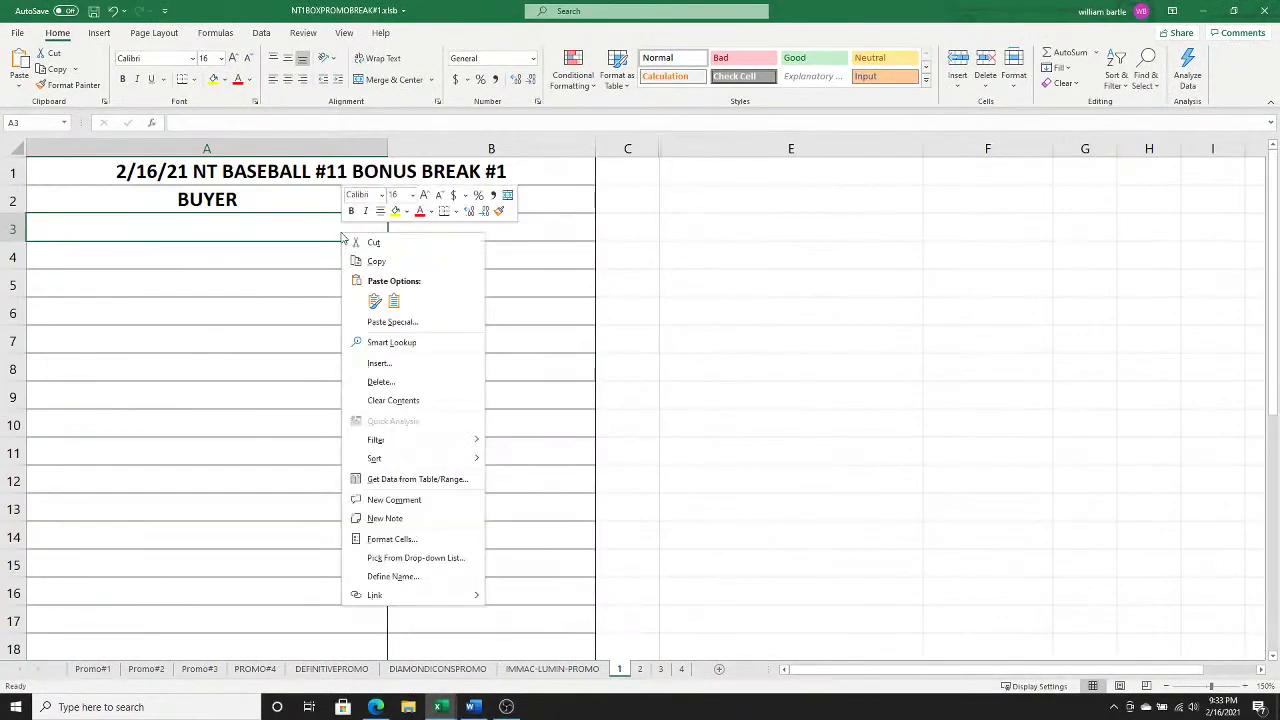
{"action": "left_click", "coordinate": [372, 323]}
{"action": "left_click", "coordinate": [272, 247]}
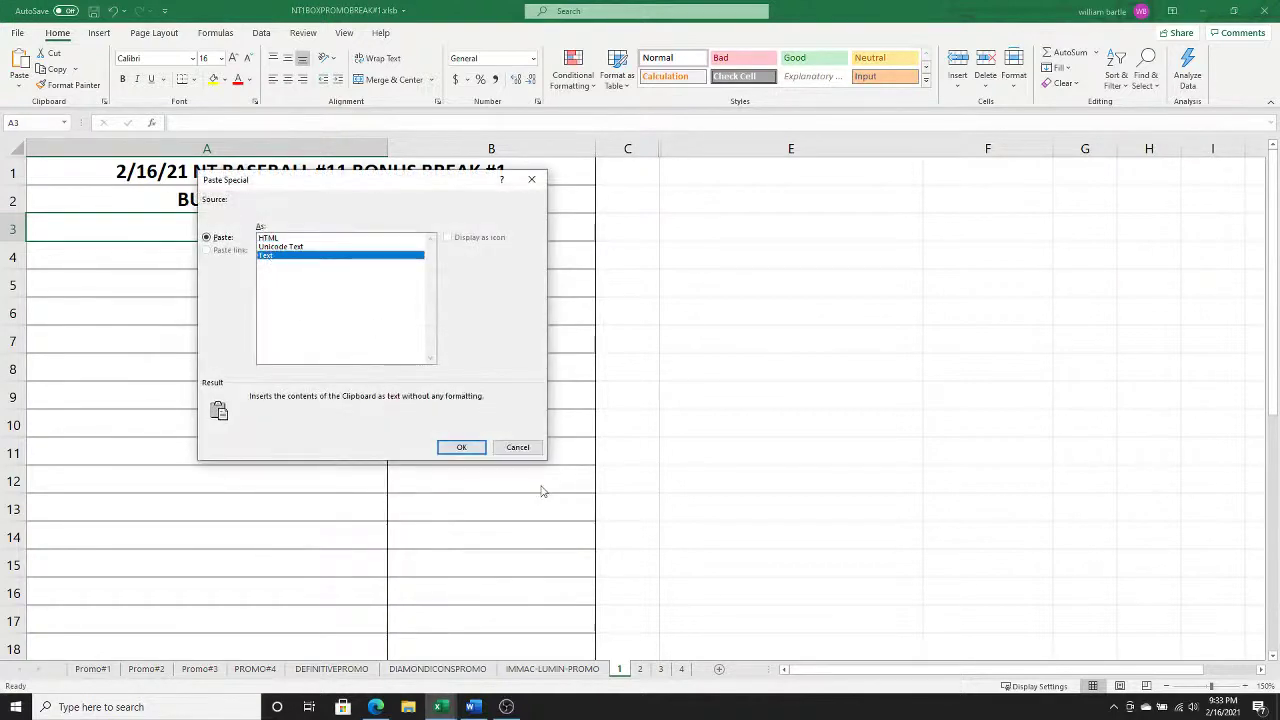
{"action": "left_click", "coordinate": [461, 447]}
{"action": "mouse_move", "coordinate": [1278, 253]}
{"action": "left_mouse_down"}
{"action": "mouse_move", "coordinate": [1276, 270]}
{"action": "mouse_move", "coordinate": [1276, 253]}
{"action": "left_mouse_up"}
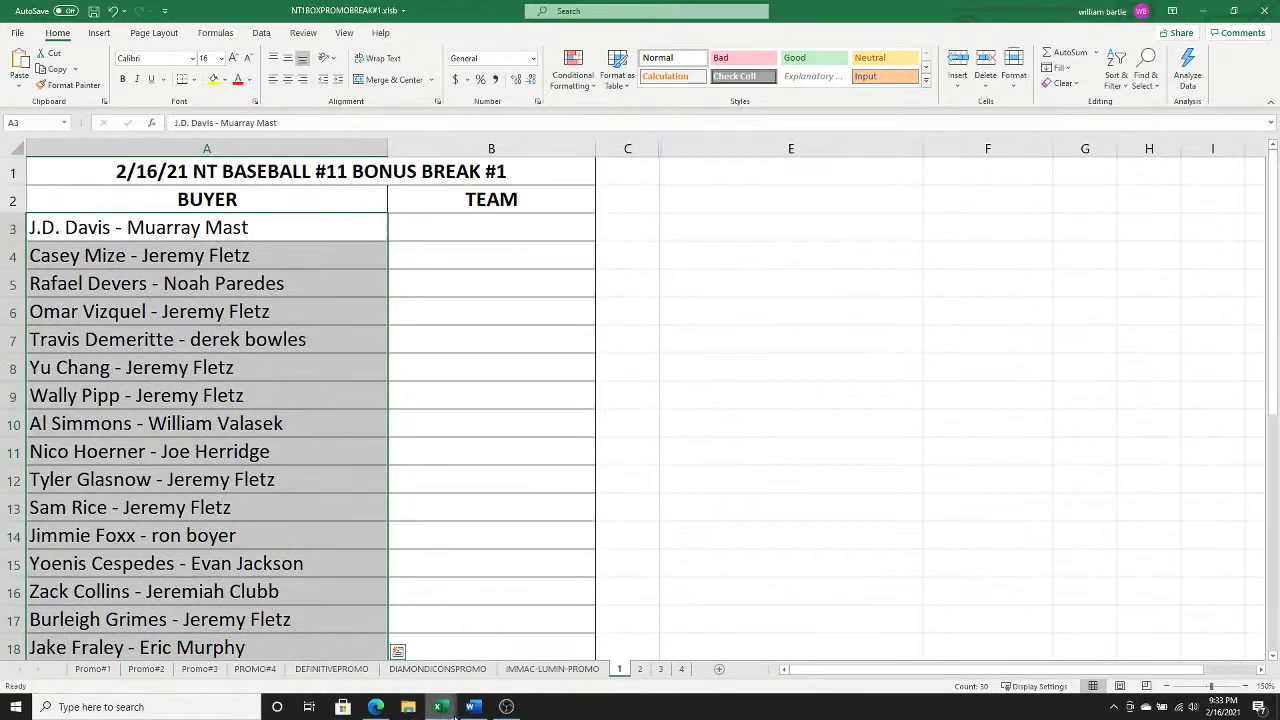
Step: Bring up sheet 2 of the workbook, and copy entries 31 through 60 of the randomized list in the Edge browser
{"action": "left_click", "coordinate": [639, 669]}
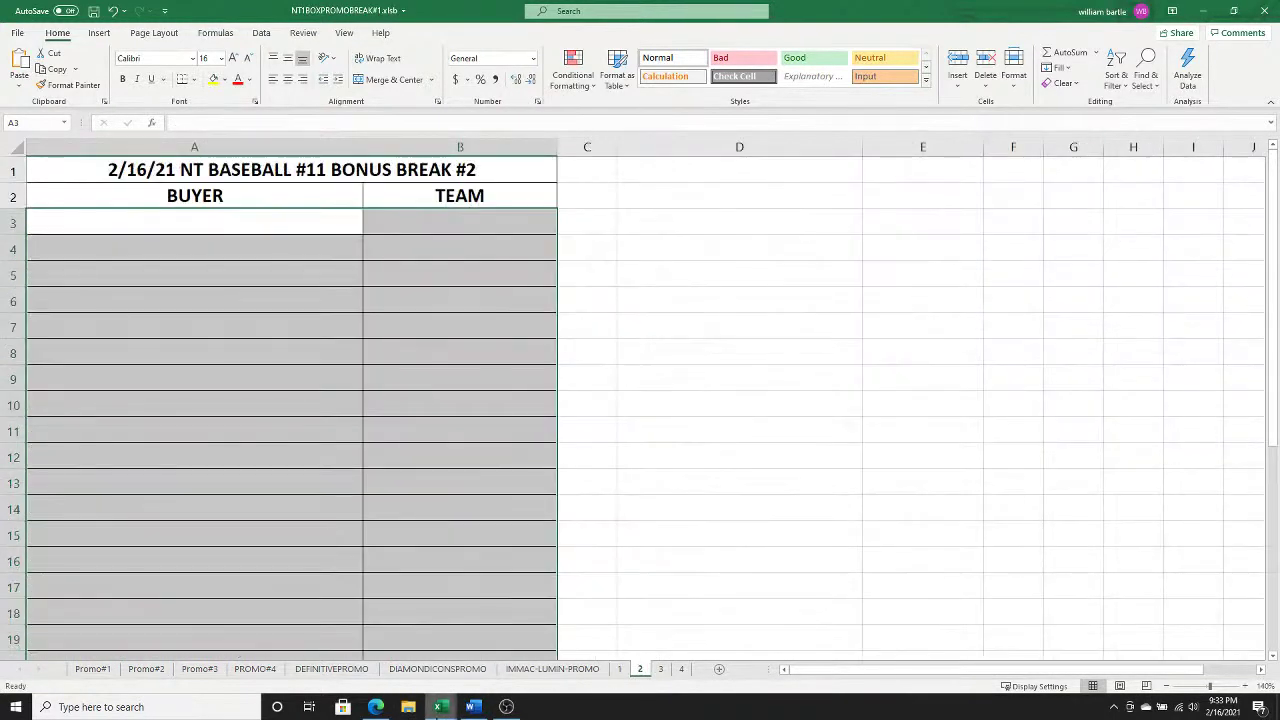
{"action": "mouse_move", "coordinate": [440, 708]}
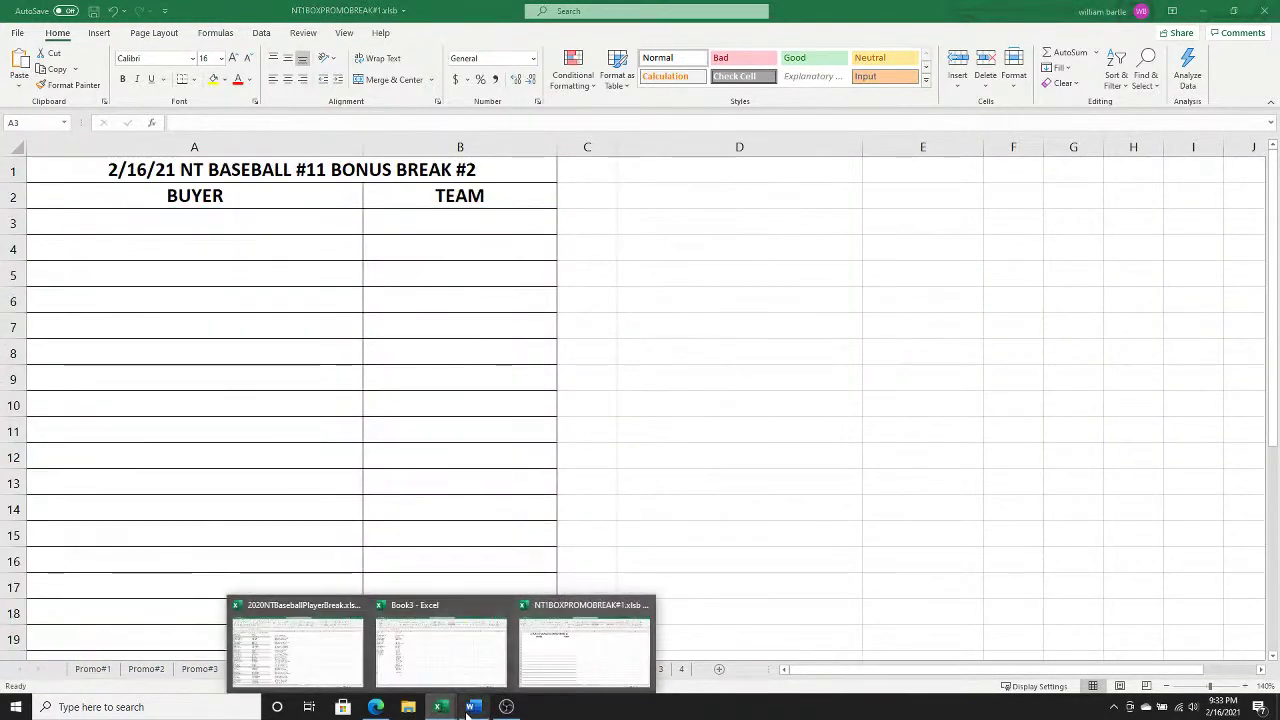
{"action": "left_click", "coordinate": [376, 707]}
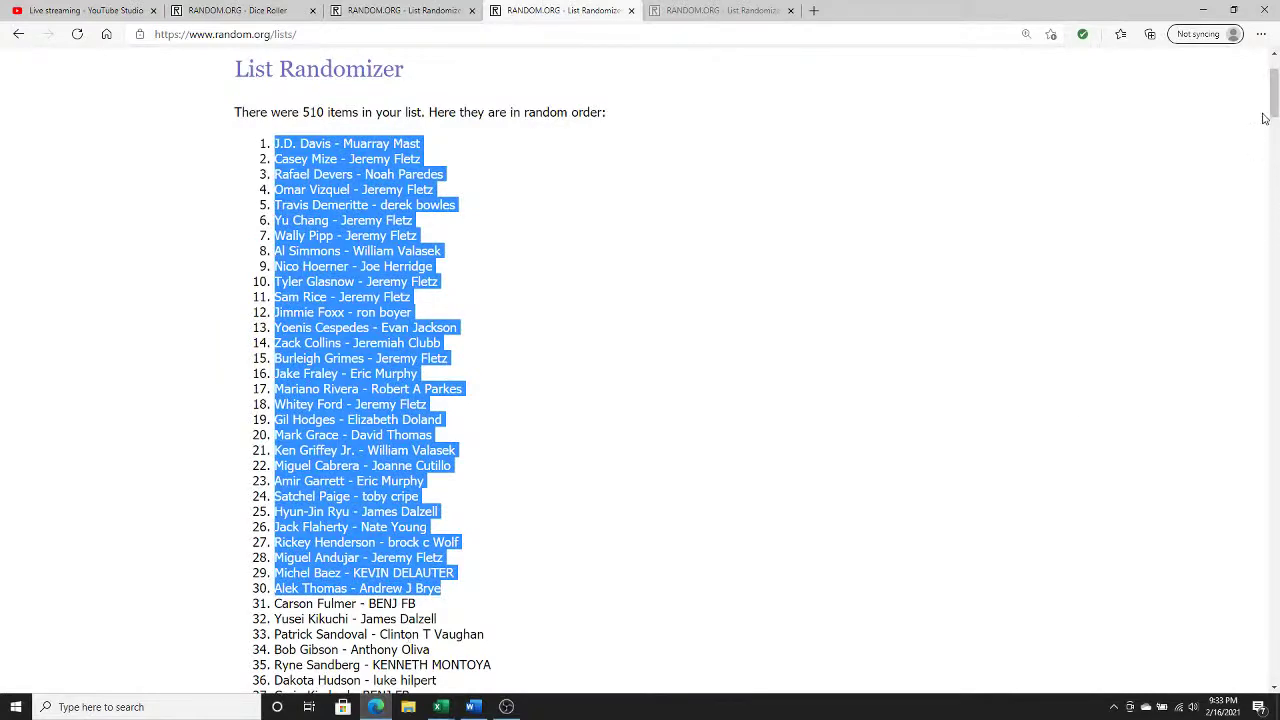
{"action": "left_click_drag", "start_coordinate": [1266, 115], "coordinate": [1268, 146]}
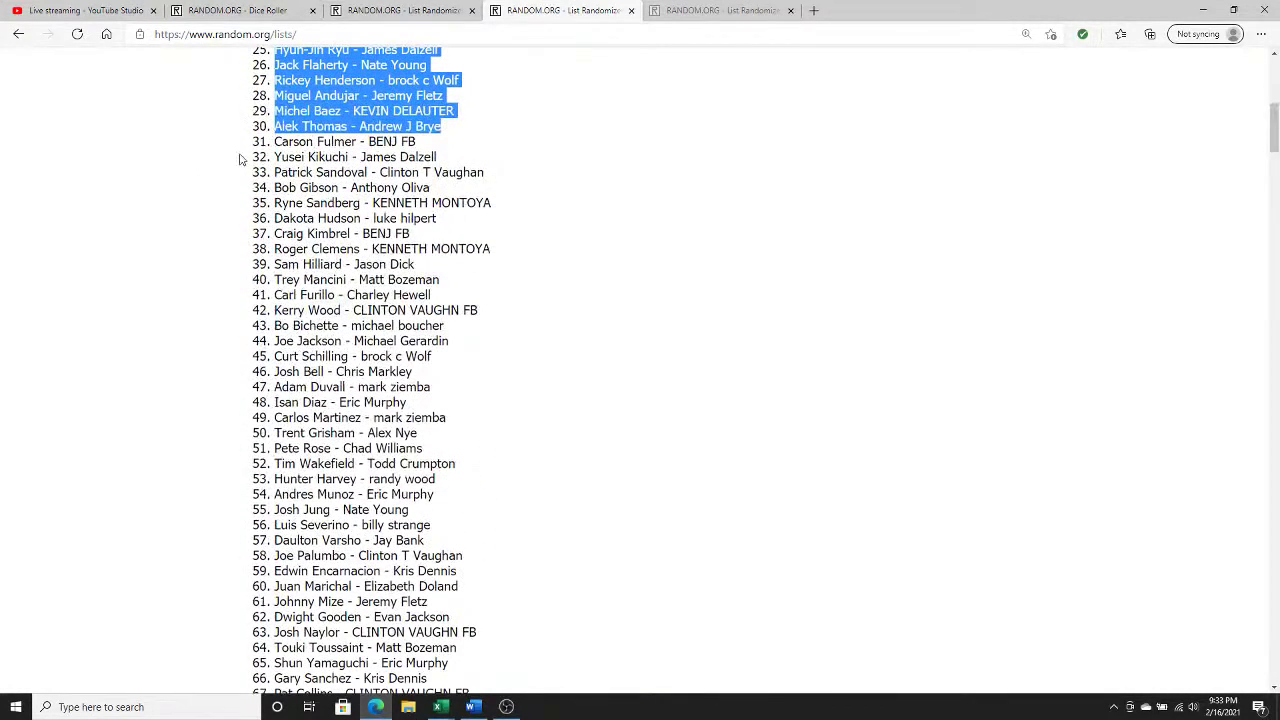
{"action": "left_click_drag", "start_coordinate": [275, 143], "coordinate": [366, 542]}
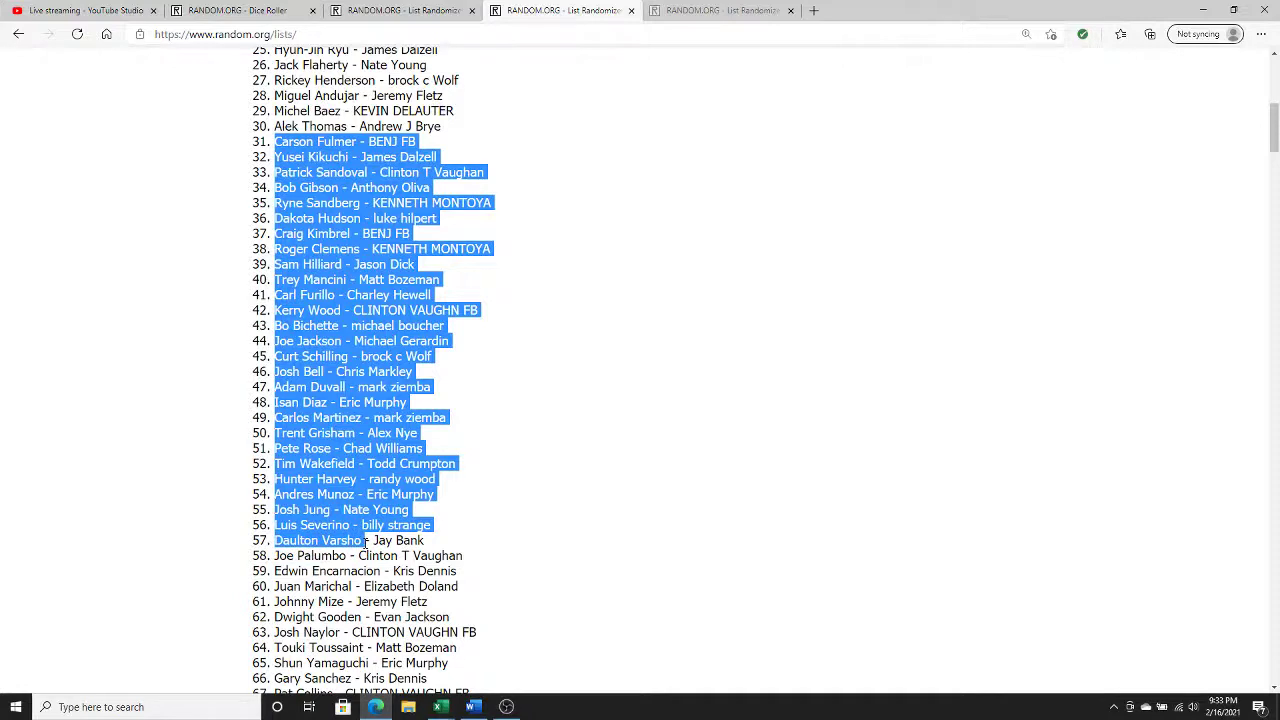
{"action": "left_click_drag", "start_coordinate": [366, 545], "coordinate": [462, 597]}
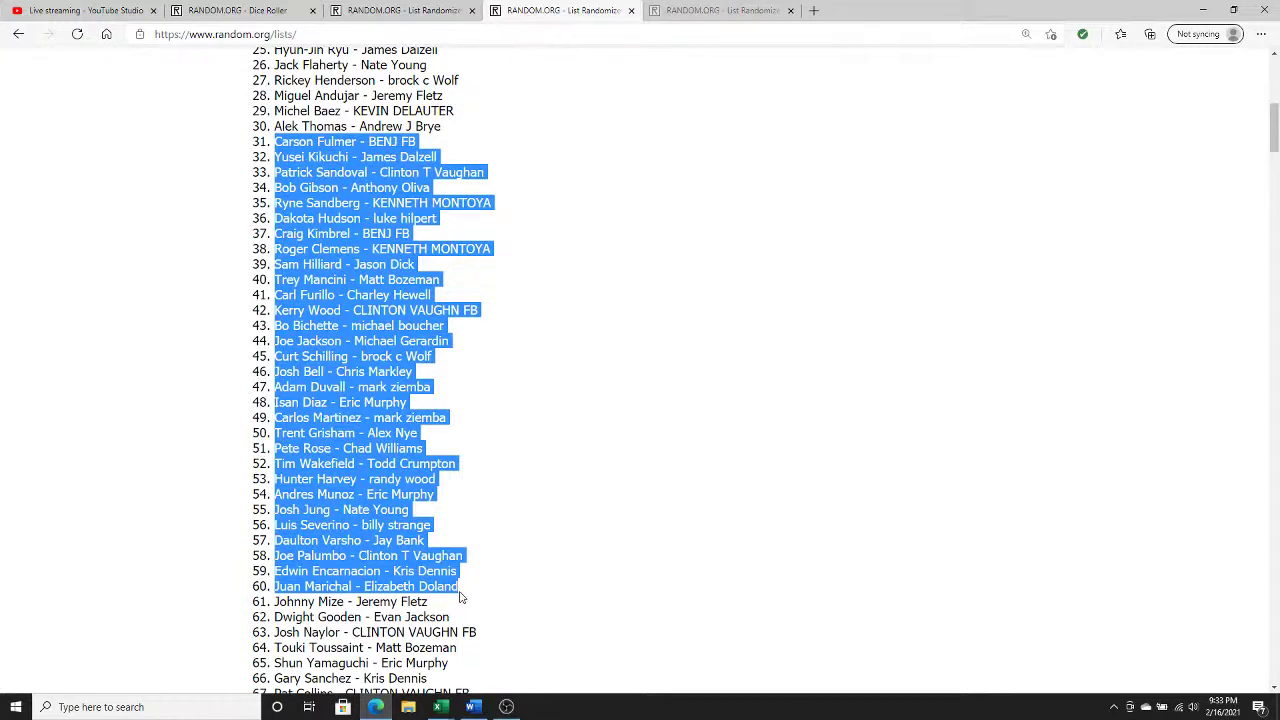
{"action": "right_click", "coordinate": [357, 417]}
{"action": "left_click", "coordinate": [394, 432]}
Step: Switch to the NT1BOXPROMOBREAK#1 workbook in Excel and paste entries 31 through 60 as unformatted text starting at cell A3 of sheet 2
{"action": "left_click", "coordinate": [444, 706]}
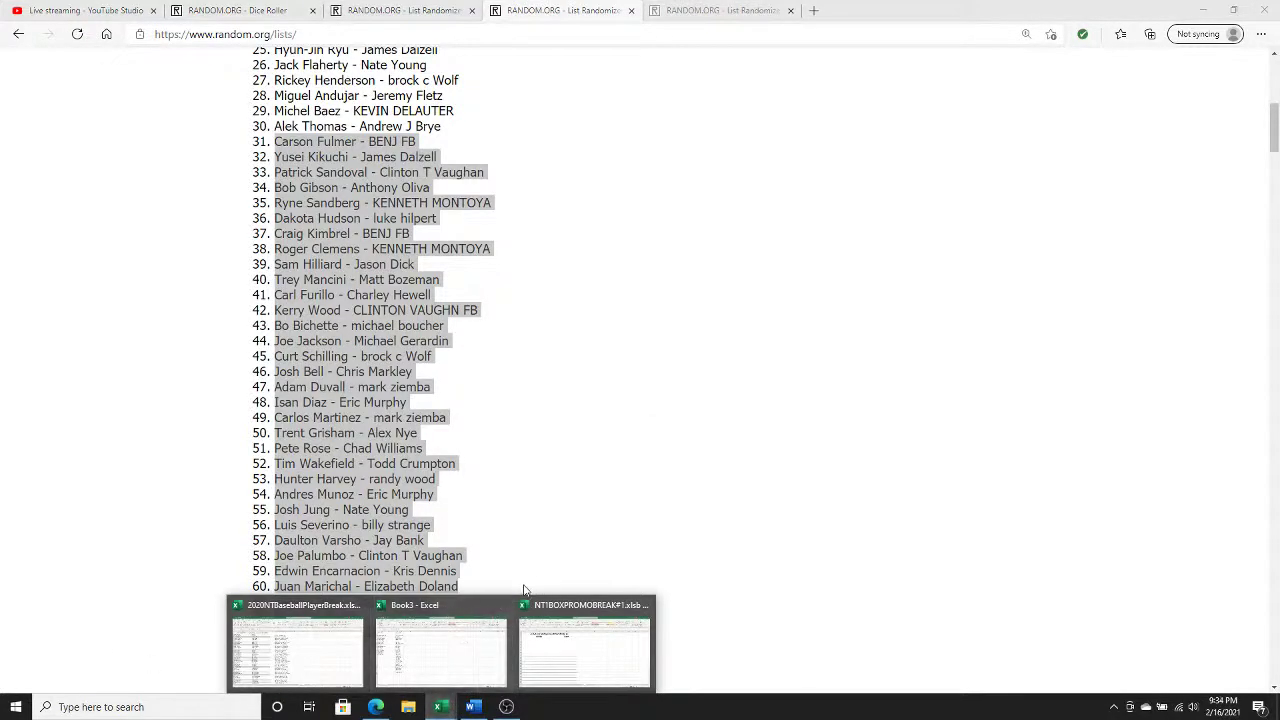
{"action": "left_click", "coordinate": [550, 610]}
{"action": "right_click", "coordinate": [304, 223]}
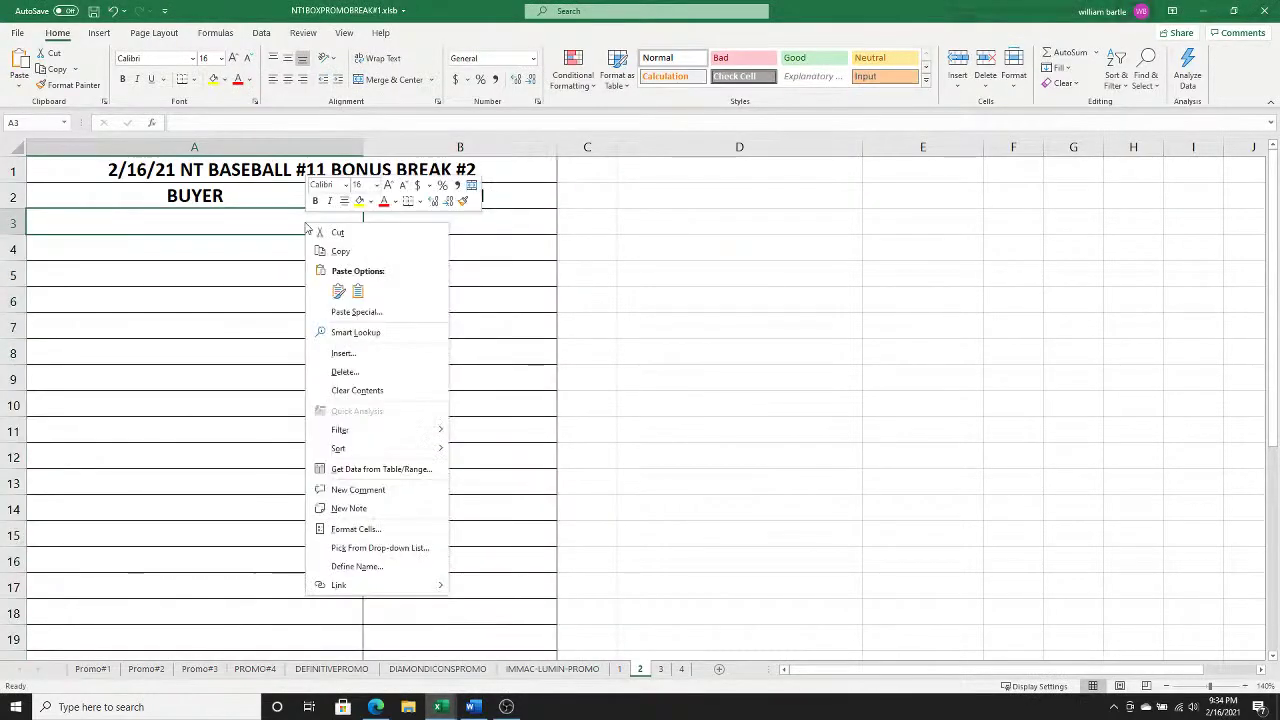
{"action": "left_click", "coordinate": [358, 315]}
{"action": "left_click", "coordinate": [252, 243]}
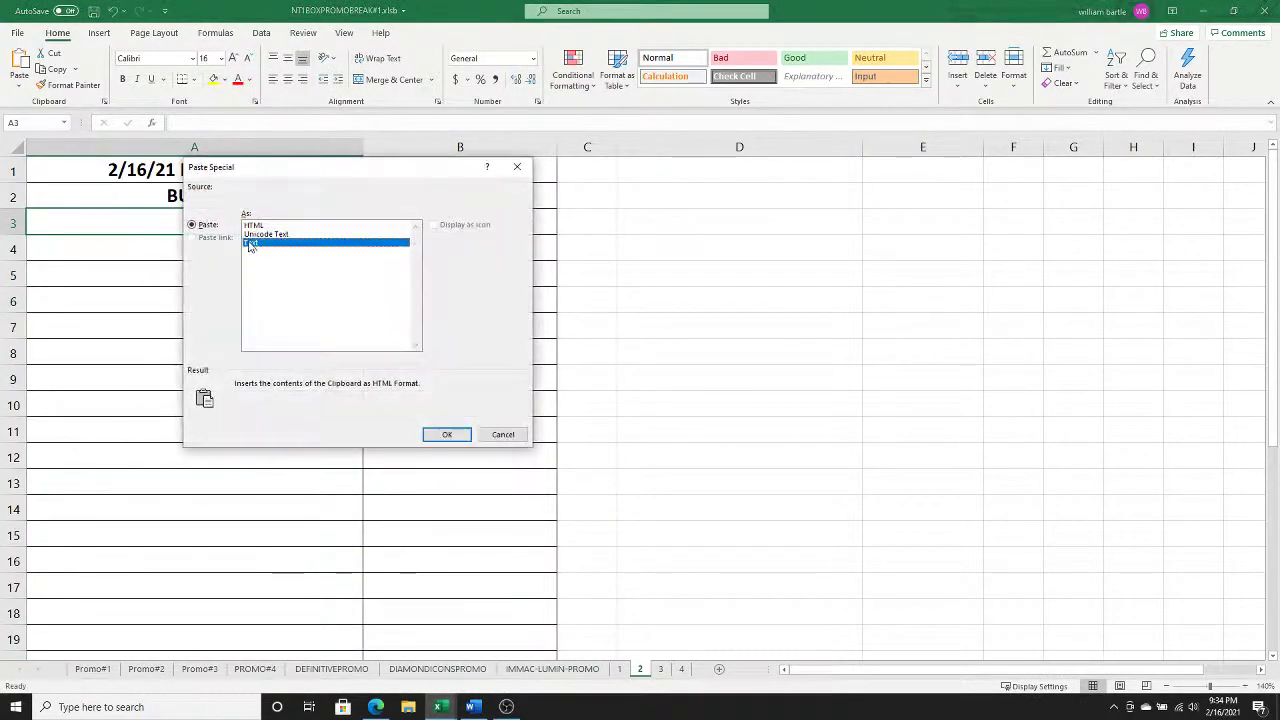
{"action": "left_click", "coordinate": [447, 434]}
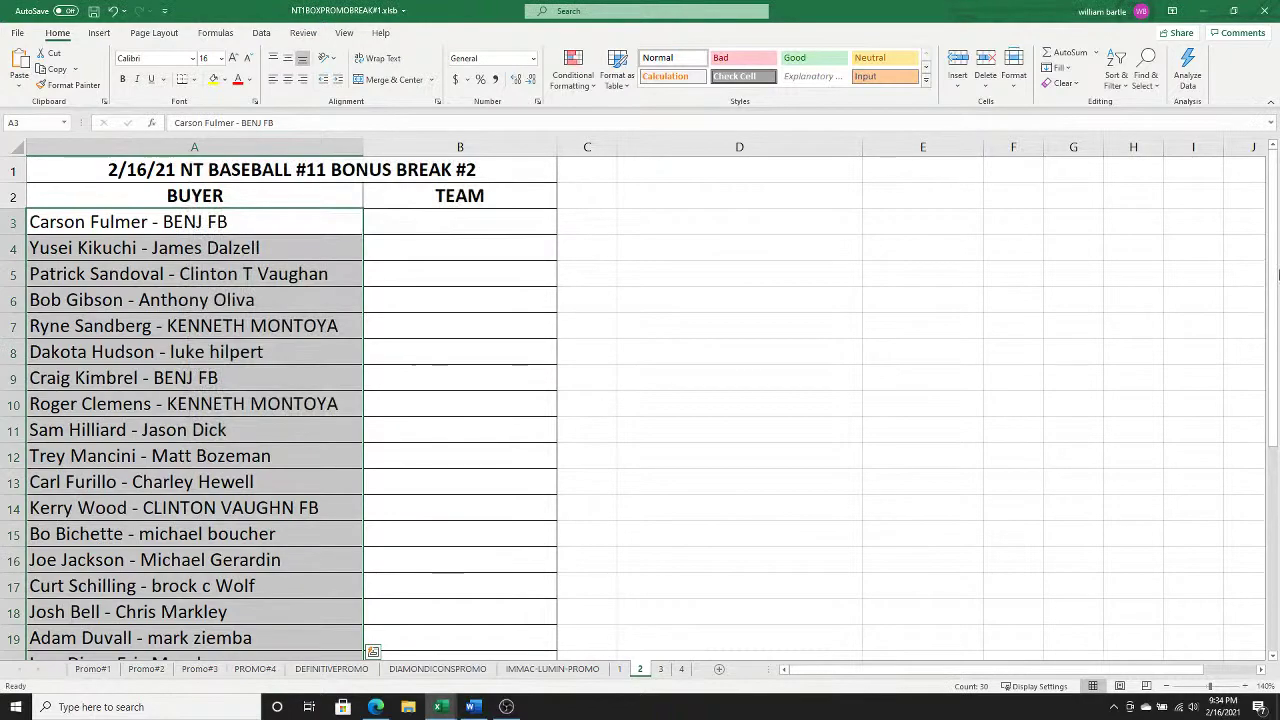
{"action": "left_click_drag", "start_coordinate": [1255, 258], "coordinate": [1251, 137]}
Step: Return to the randomized list in the Edge browser and copy entries 61 through 90
{"action": "left_click", "coordinate": [440, 708]}
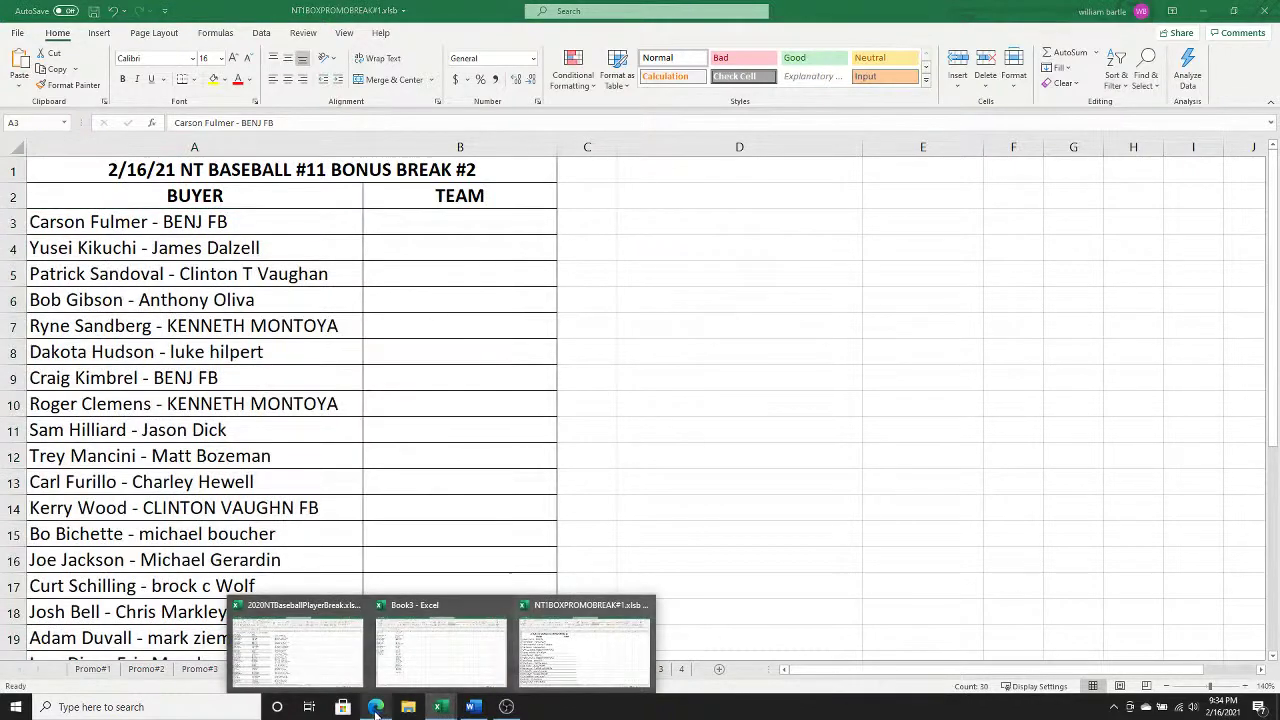
{"action": "left_click", "coordinate": [375, 707]}
{"action": "left_click_drag", "start_coordinate": [1273, 135], "coordinate": [1273, 175]}
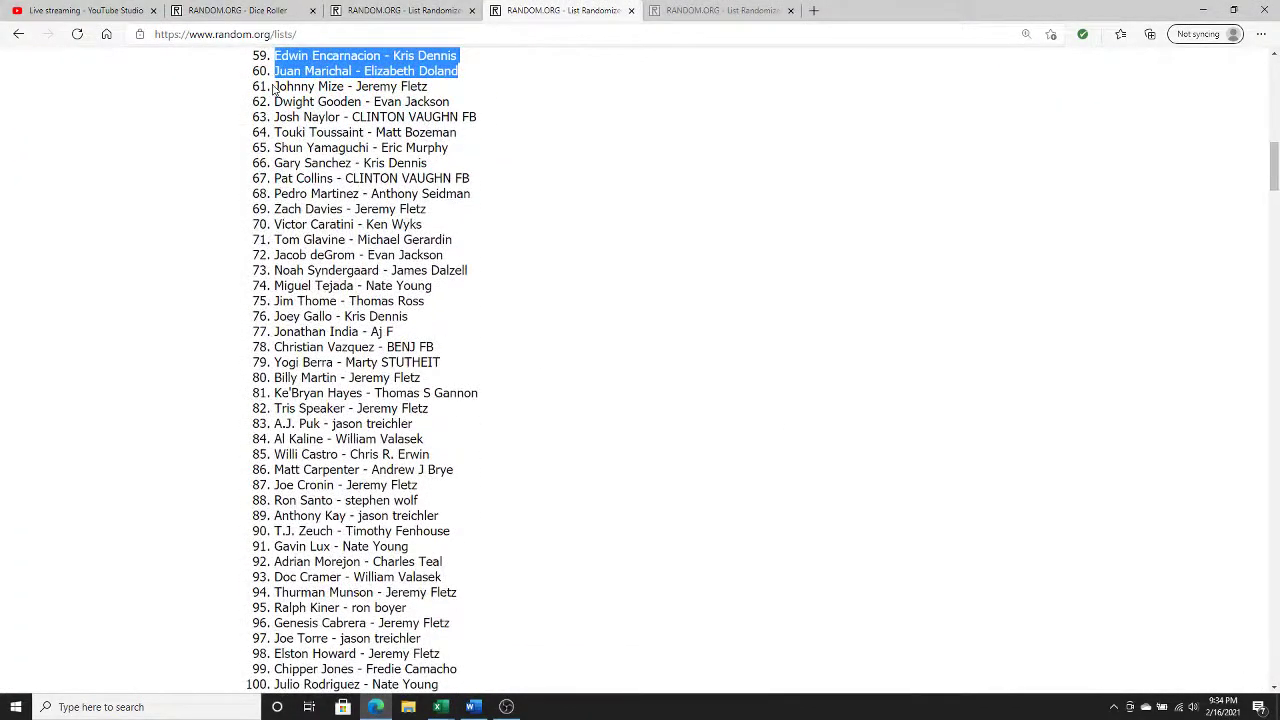
{"action": "left_click_drag", "start_coordinate": [268, 88], "coordinate": [452, 536]}
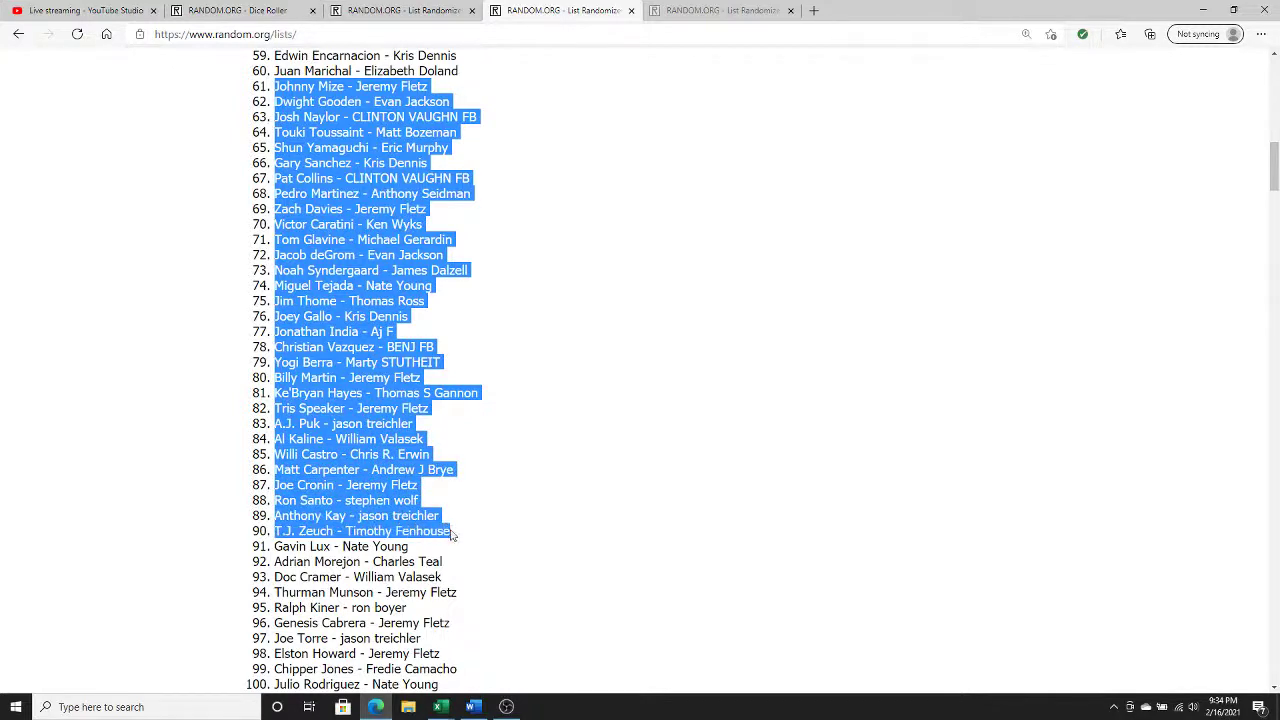
{"action": "right_click", "coordinate": [385, 421]}
{"action": "left_click", "coordinate": [404, 435]}
Step: Switch to the NT1BOXPROMOBREAK#1 workbook in Excel and paste entries 61 through 90 as unformatted text starting at cell A3 of sheet 3
{"action": "left_click", "coordinate": [443, 707]}
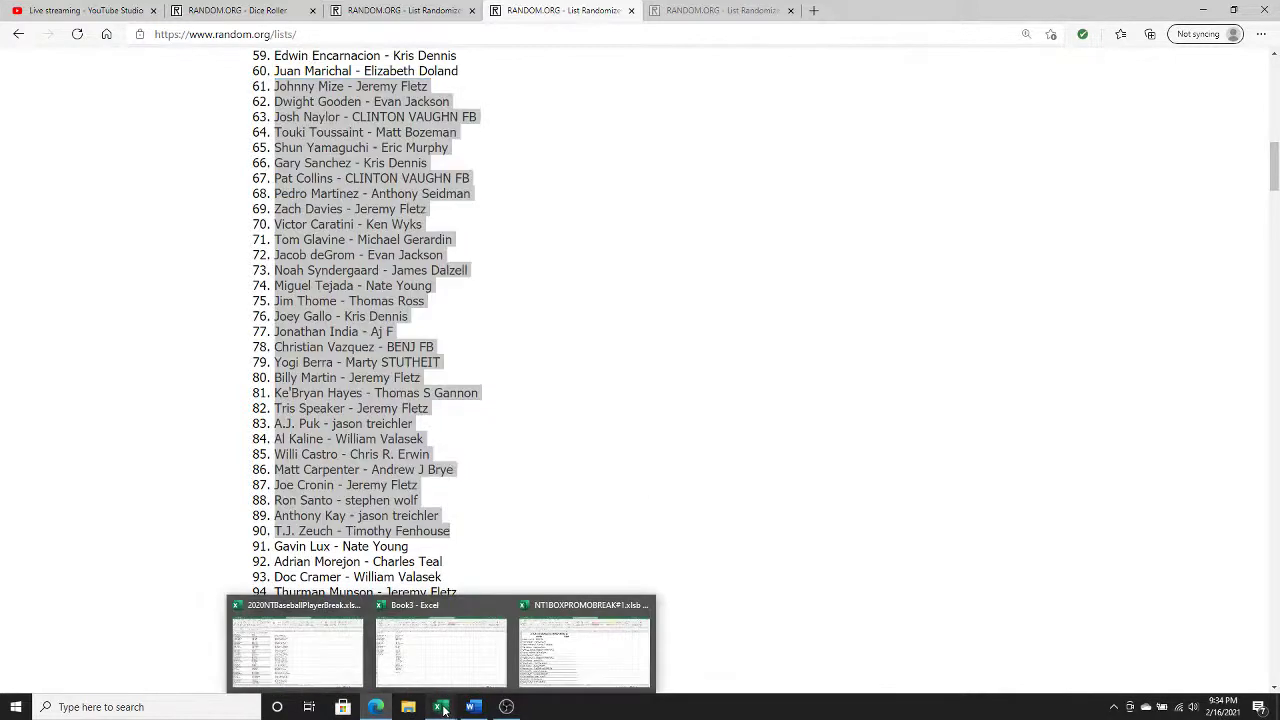
{"action": "left_click", "coordinate": [538, 604]}
{"action": "left_click", "coordinate": [659, 669]}
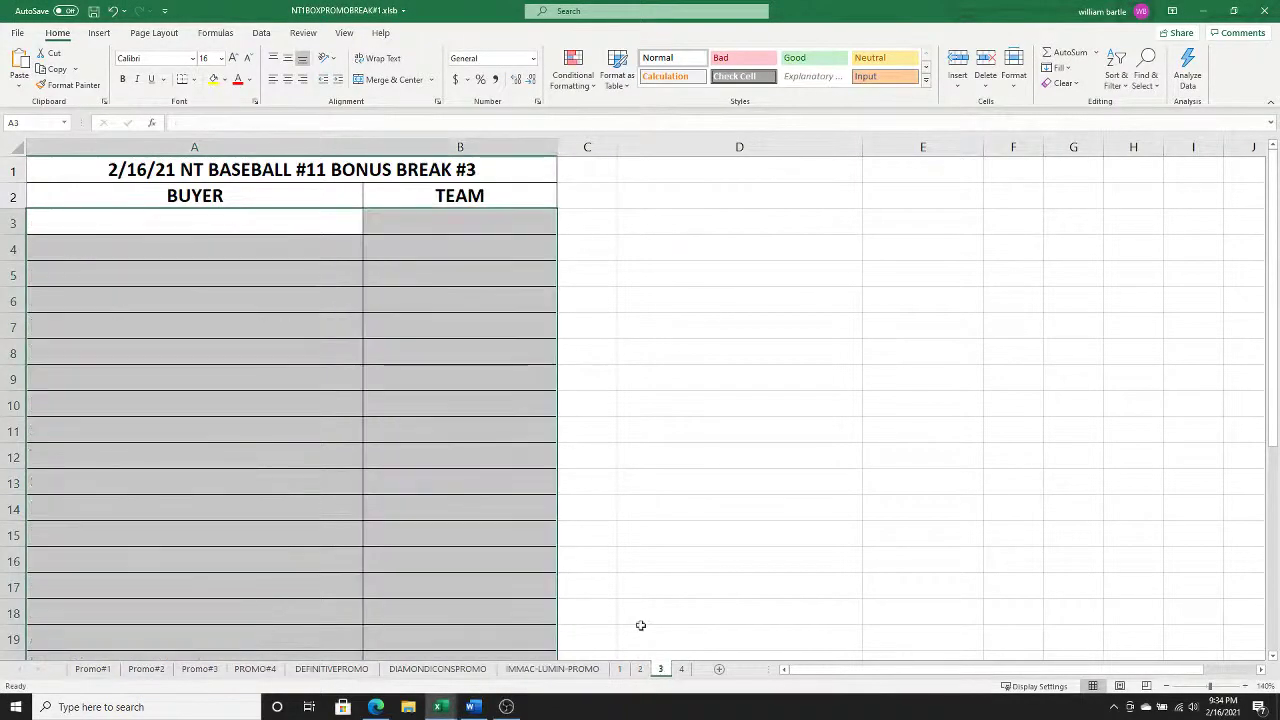
{"action": "left_click", "coordinate": [325, 211]}
{"action": "right_click", "coordinate": [325, 212]}
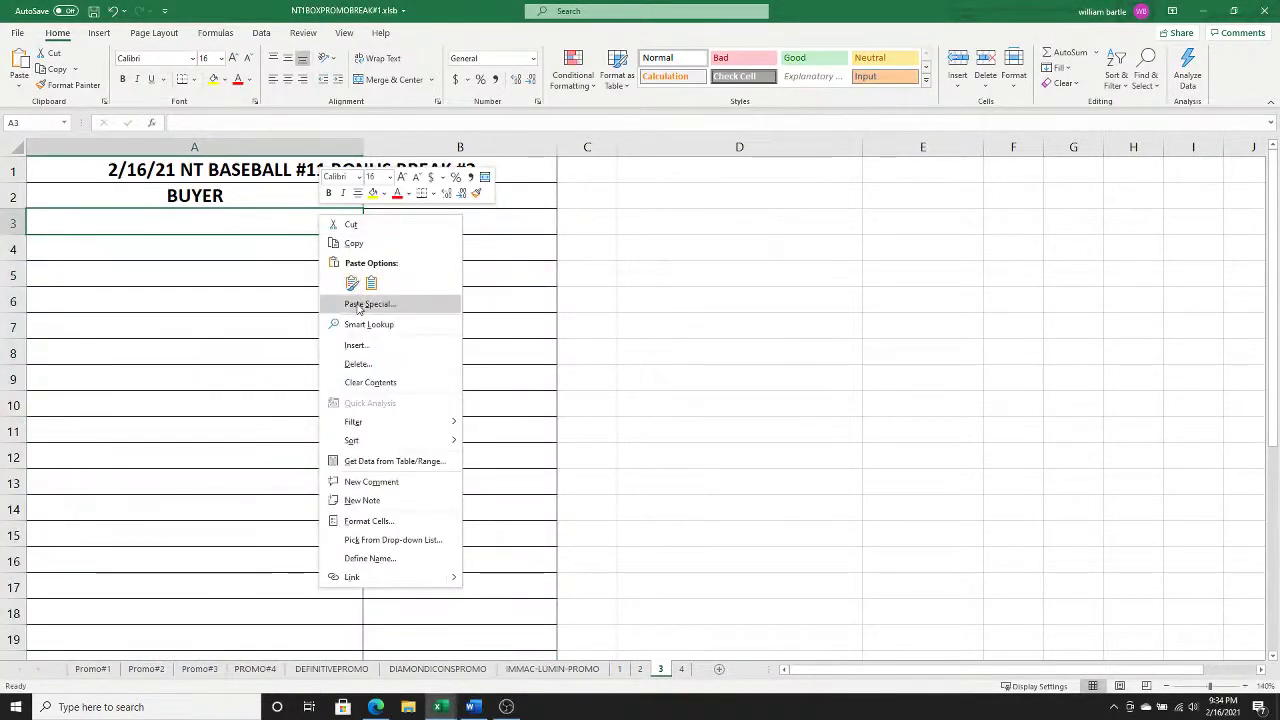
{"action": "left_click", "coordinate": [358, 303]}
{"action": "left_click", "coordinate": [258, 236]}
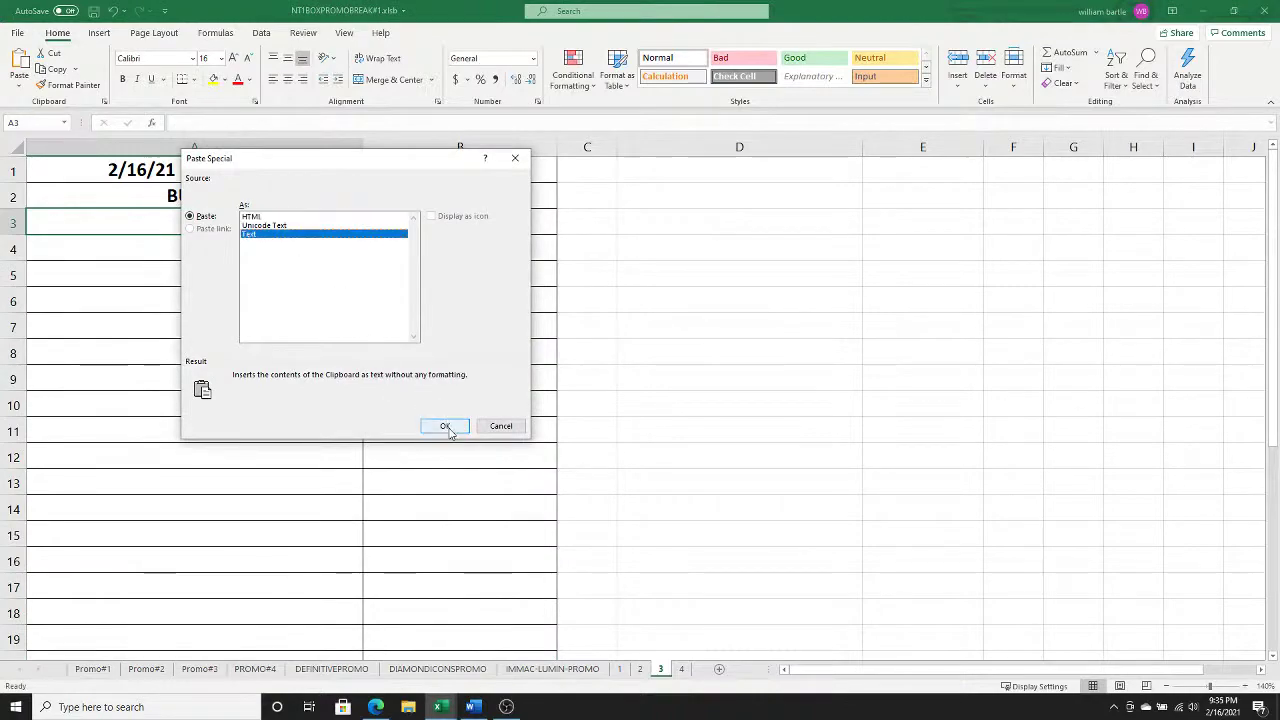
{"action": "left_click", "coordinate": [446, 426]}
{"action": "mouse_move", "coordinate": [1274, 308]}
{"action": "left_mouse_down"}
{"action": "mouse_move", "coordinate": [1276, 511]}
{"action": "mouse_move", "coordinate": [1275, 300]}
{"action": "left_mouse_up"}
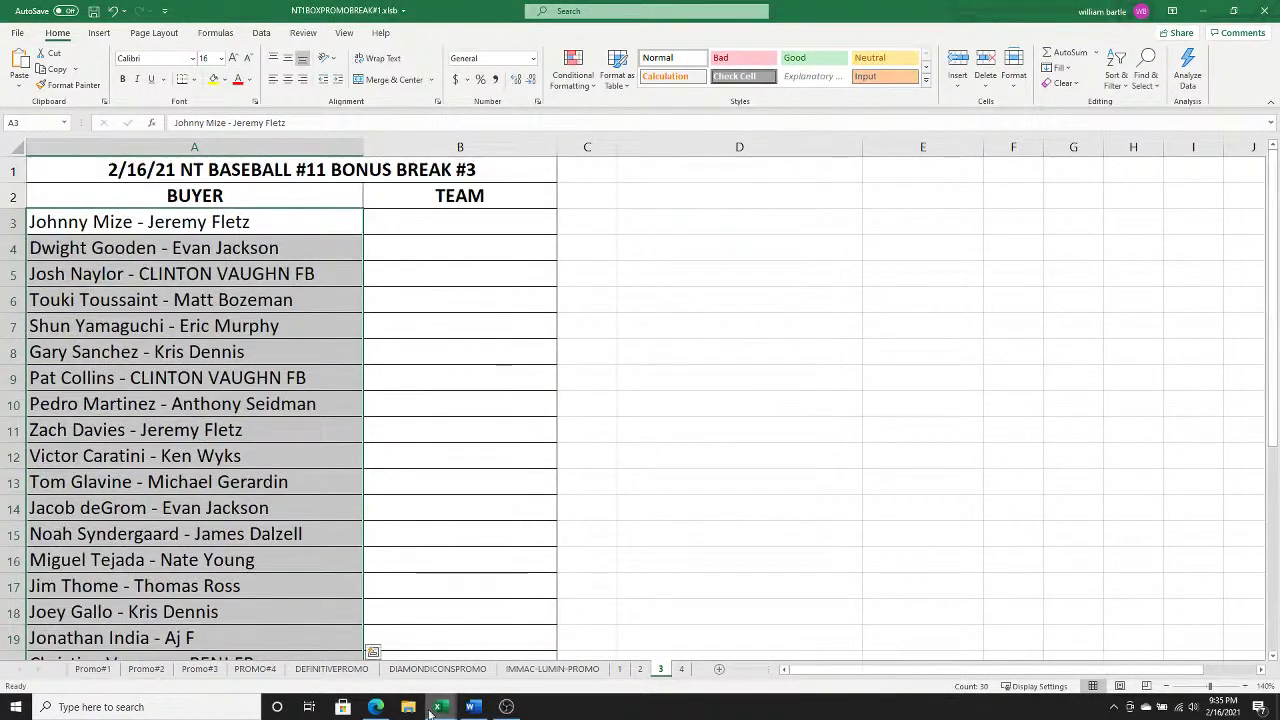
Step: Return to the randomized list in the Edge browser and copy entries 91 through 120
{"action": "left_click", "coordinate": [375, 707]}
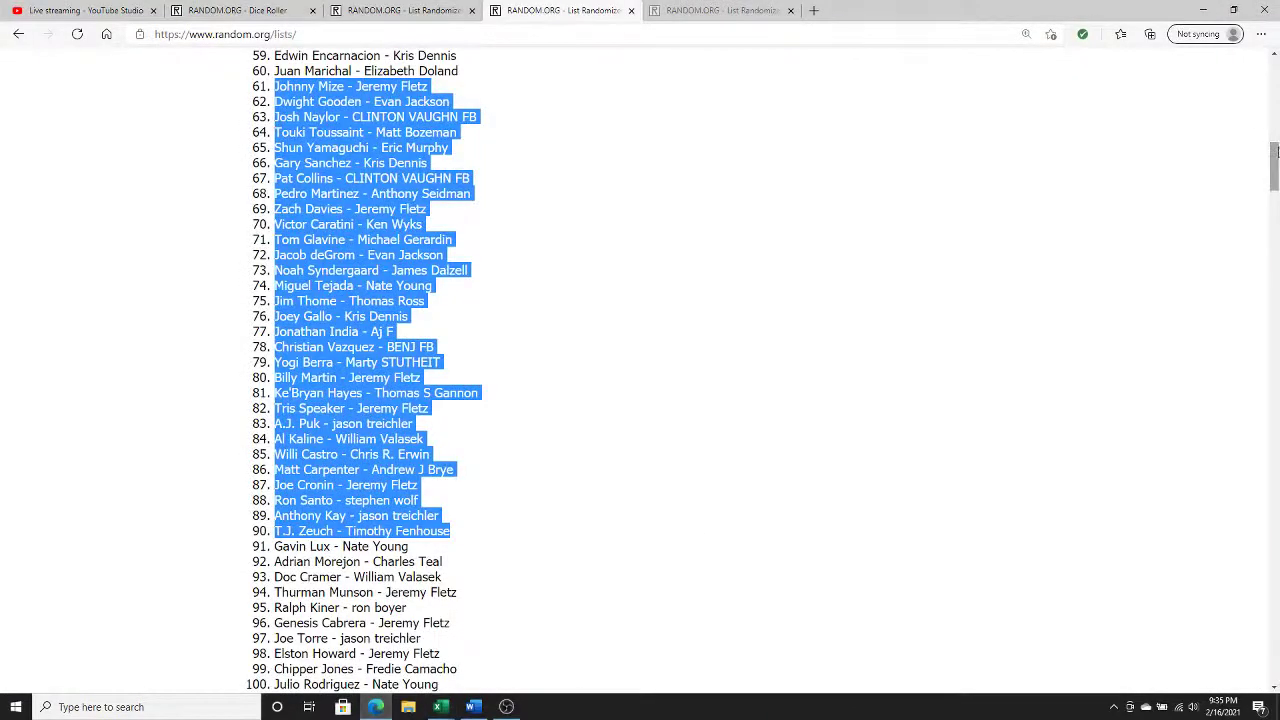
{"action": "left_click_drag", "start_coordinate": [1275, 155], "coordinate": [1275, 181]}
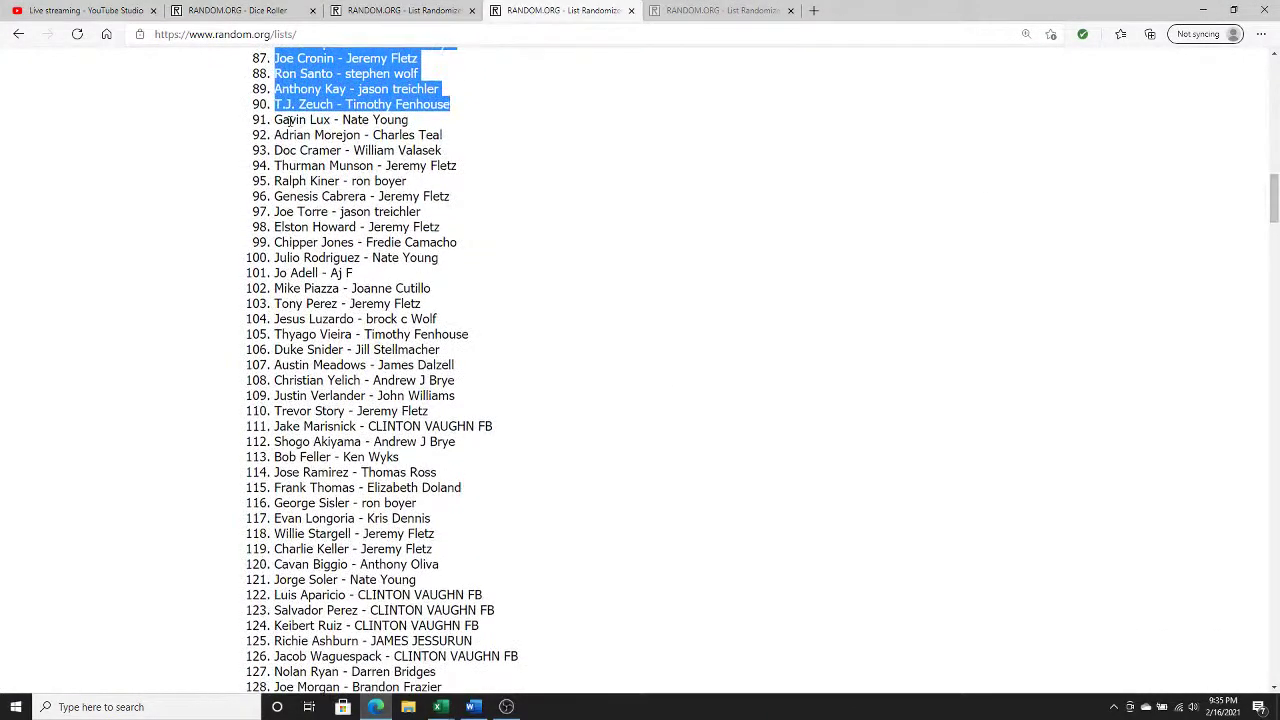
{"action": "left_click_drag", "start_coordinate": [275, 119], "coordinate": [347, 258]}
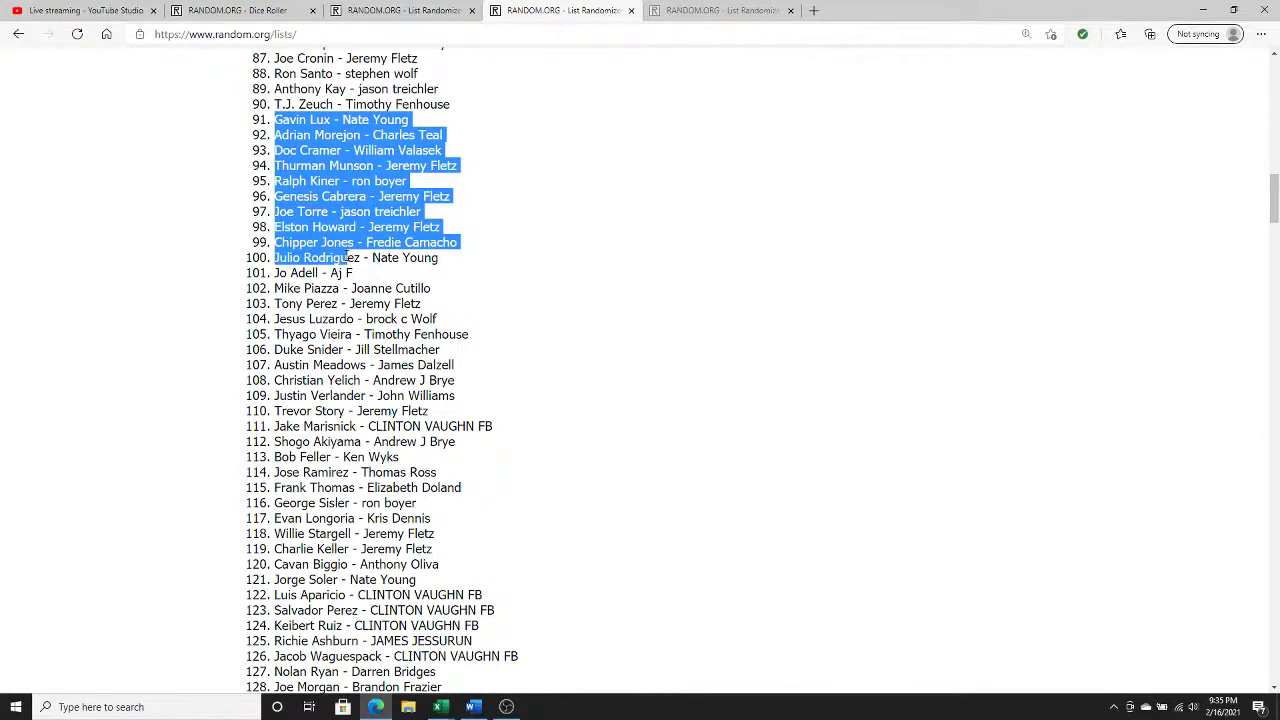
{"action": "left_click_drag", "start_coordinate": [347, 258], "coordinate": [369, 427]}
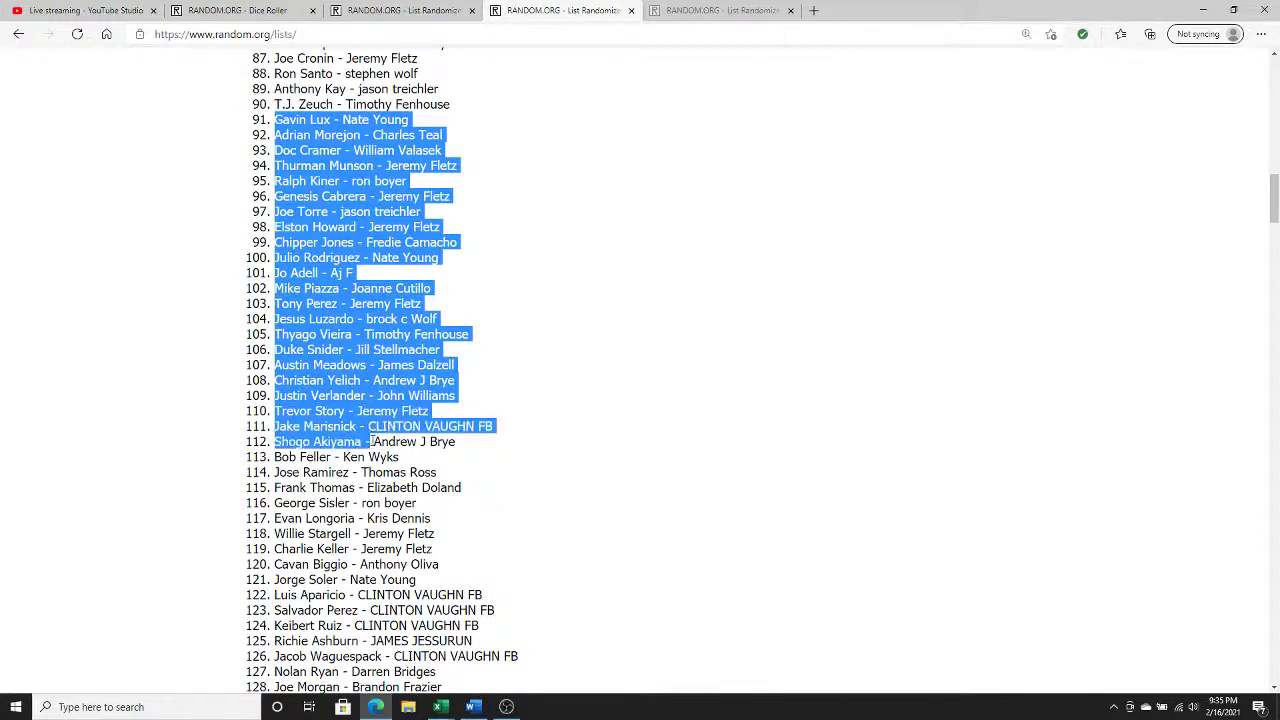
{"action": "left_click_drag", "start_coordinate": [372, 444], "coordinate": [447, 563]}
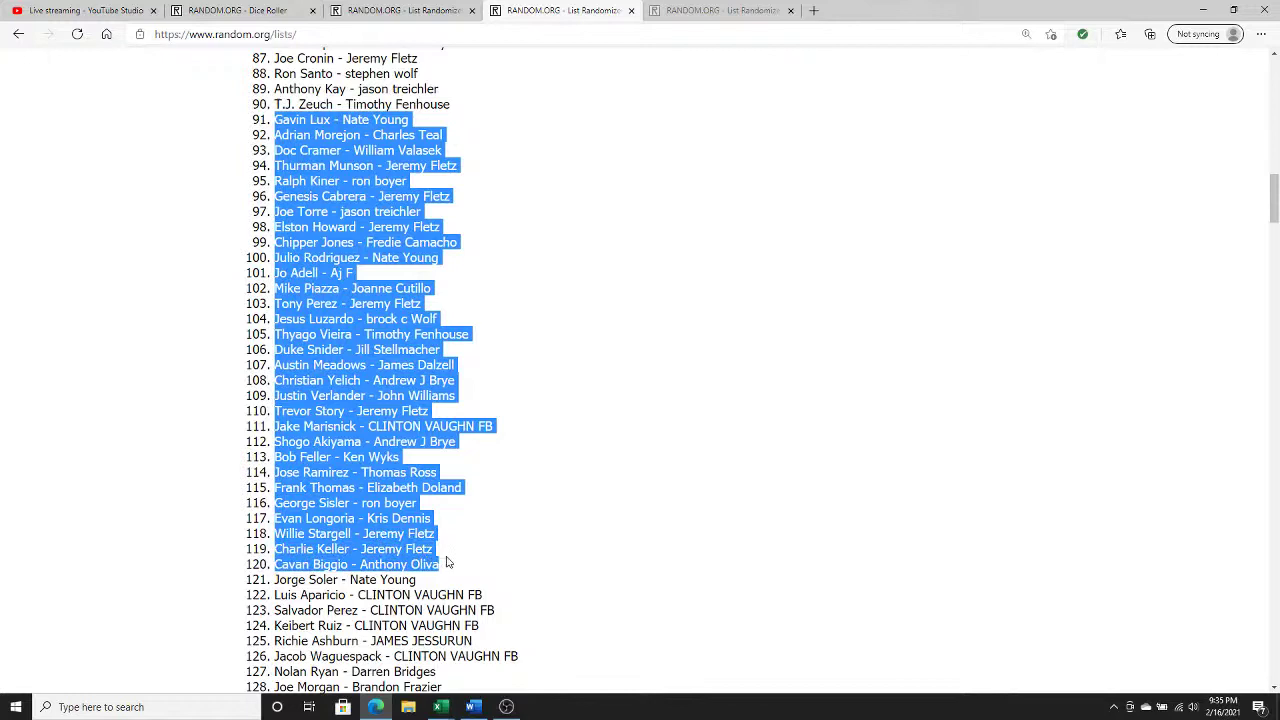
{"action": "right_click", "coordinate": [310, 272]}
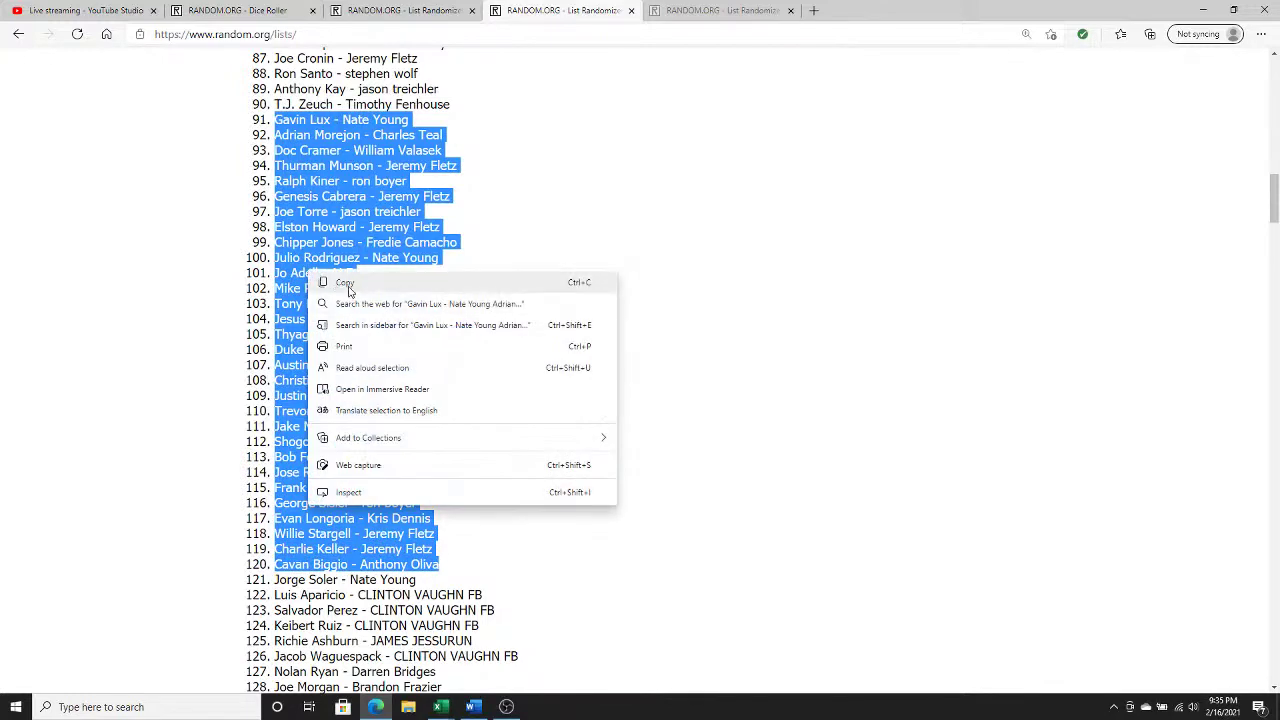
{"action": "left_click", "coordinate": [345, 283]}
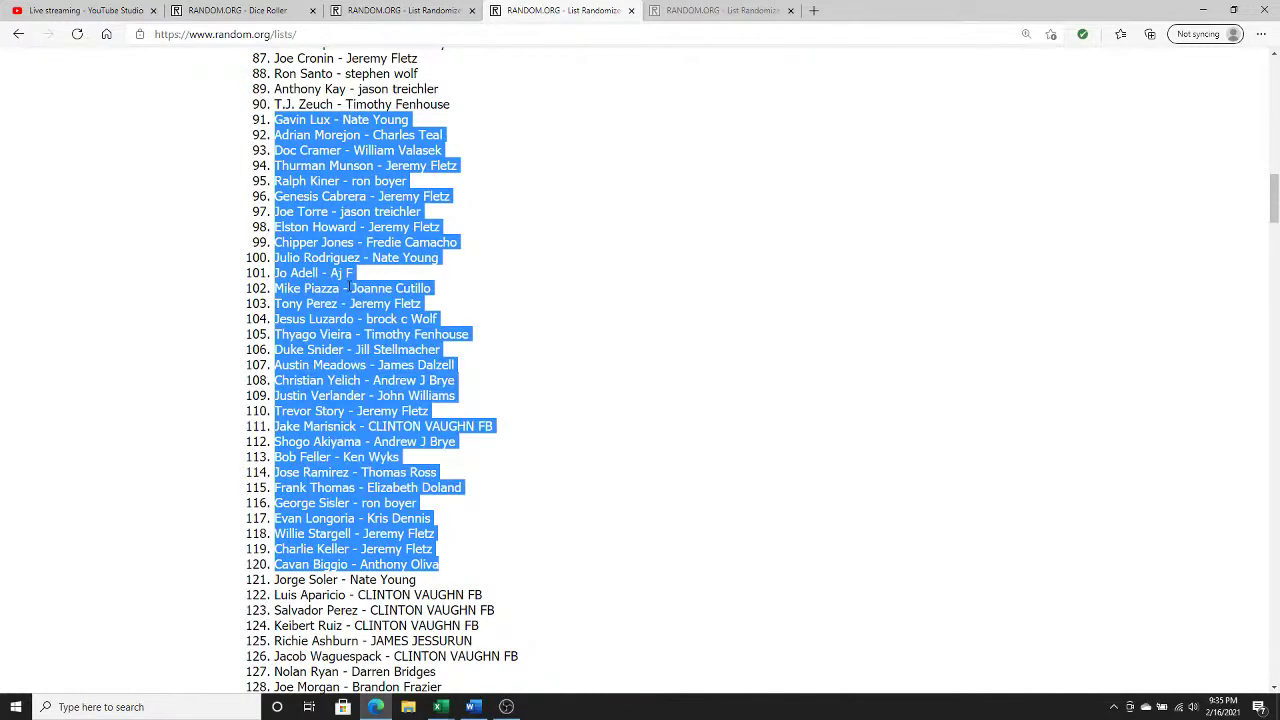
Step: Switch to the NT1BOXPROMOBREAK#1 workbook in Excel and paste entries 91 through 120 as unformatted text starting at cell A3 of sheet 4
{"action": "left_click", "coordinate": [440, 707]}
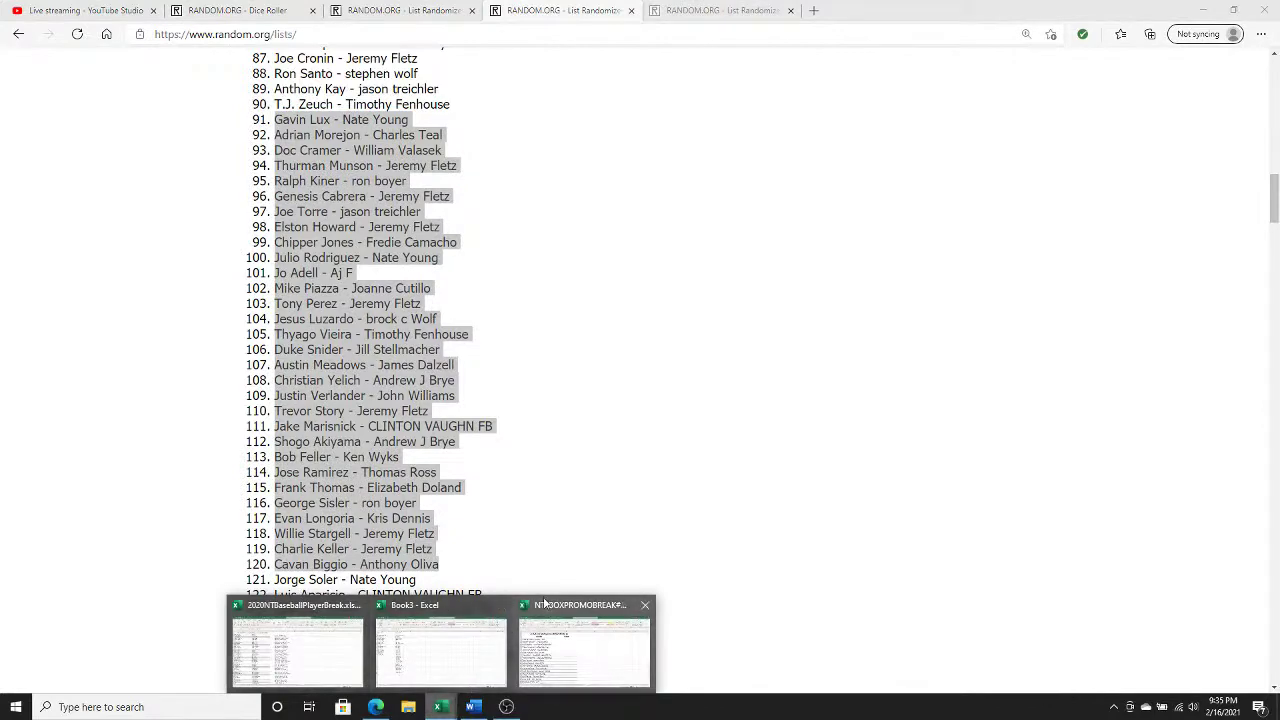
{"action": "left_click", "coordinate": [544, 603]}
{"action": "left_click", "coordinate": [680, 669]}
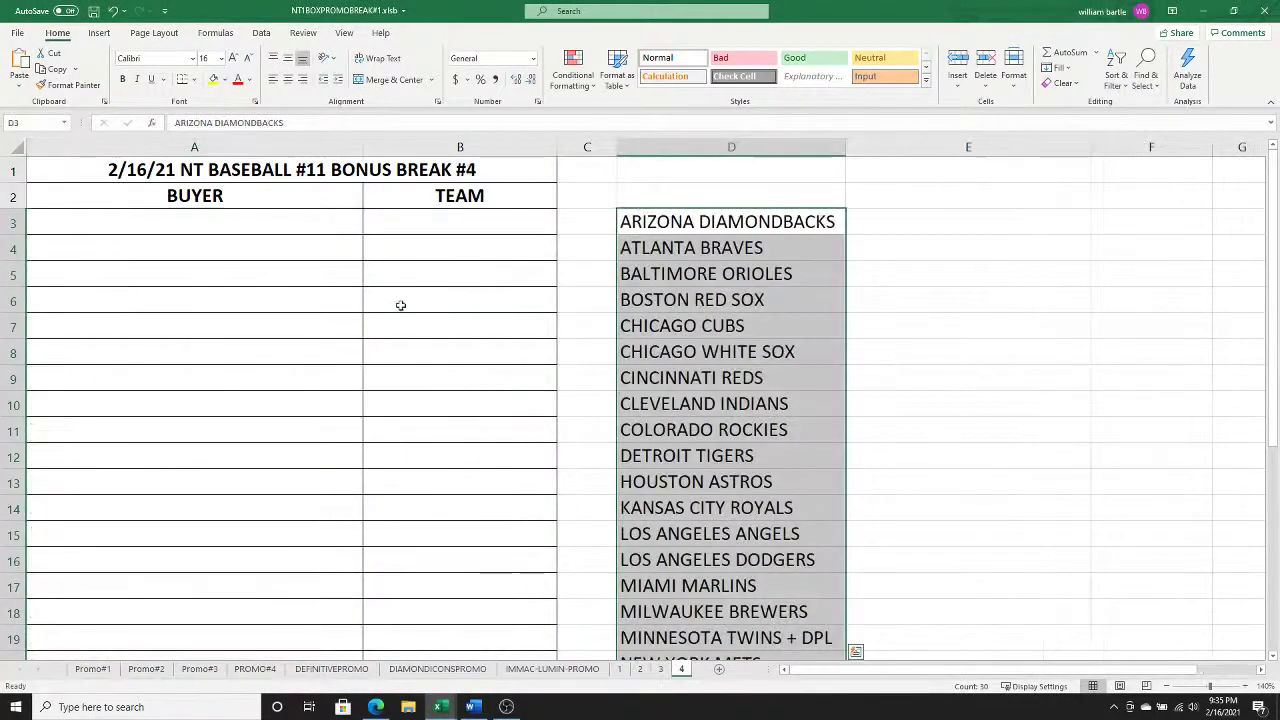
{"action": "right_click", "coordinate": [318, 223]}
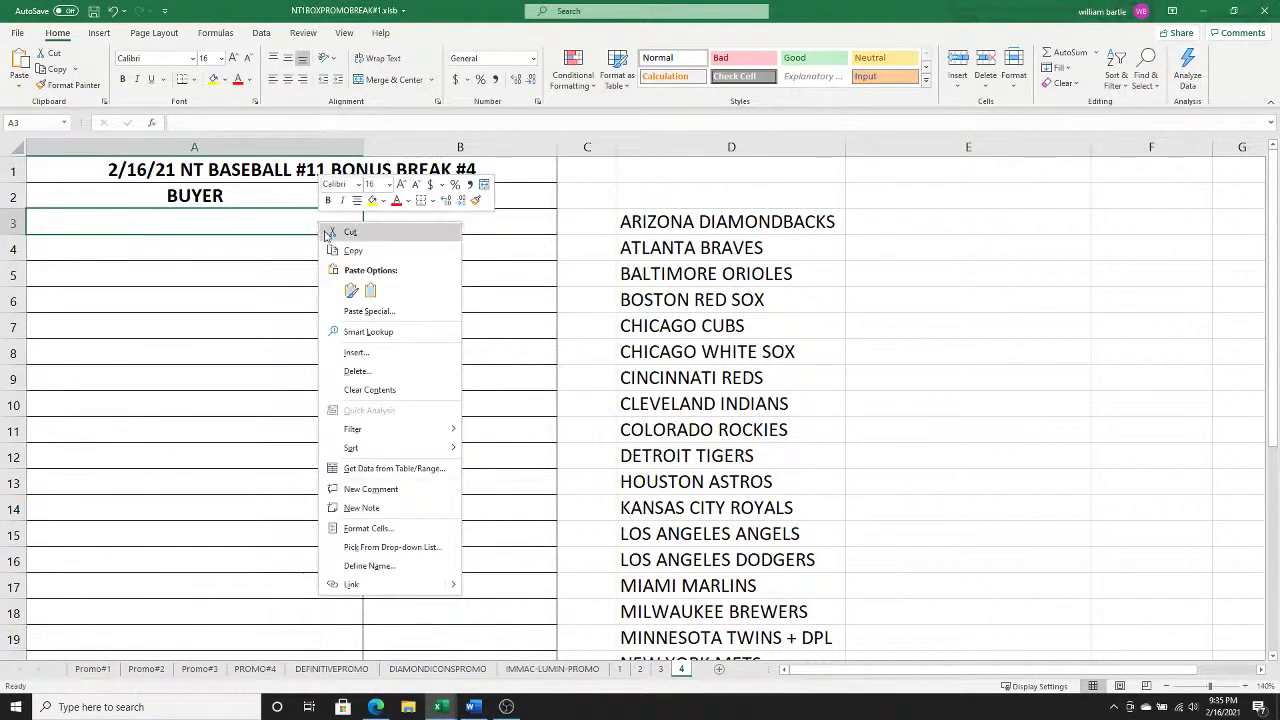
{"action": "left_click", "coordinate": [369, 311]}
{"action": "left_click", "coordinate": [278, 239]}
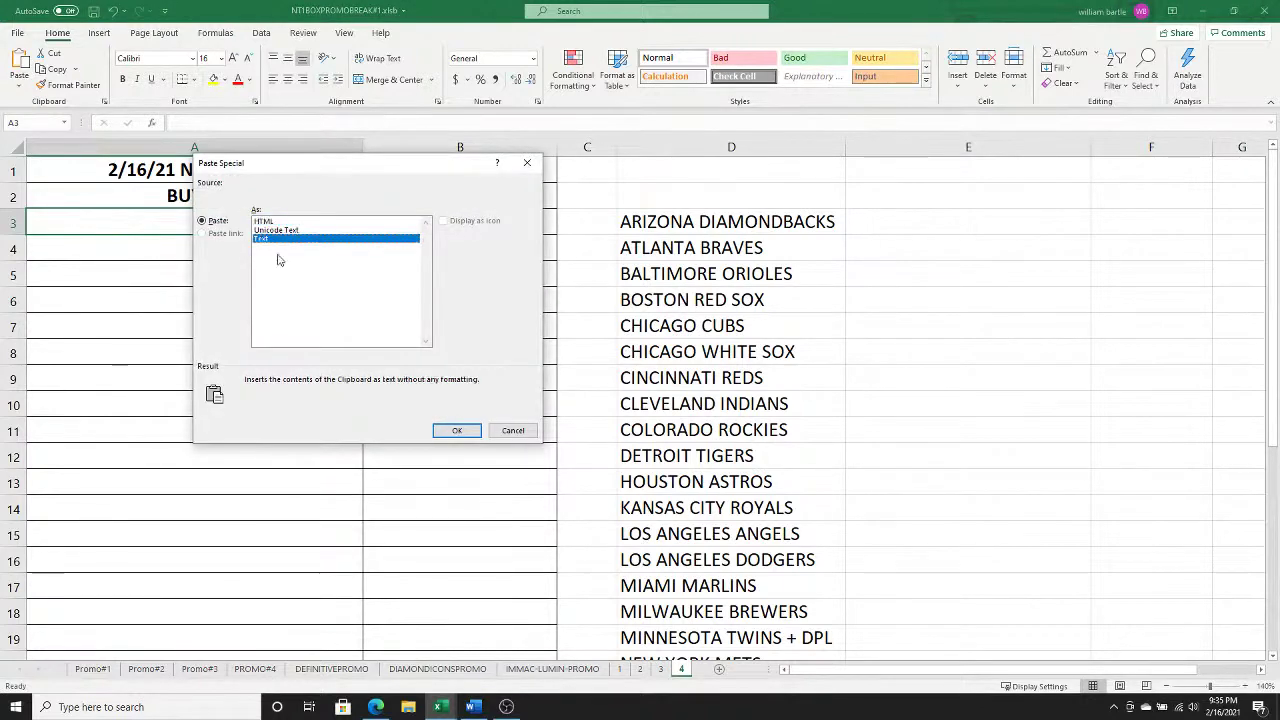
{"action": "left_click", "coordinate": [457, 430]}
Step: Hide column D, which holds the team list, on sheet 4
{"action": "left_click", "coordinate": [685, 146]}
{"action": "right_click", "coordinate": [685, 146]}
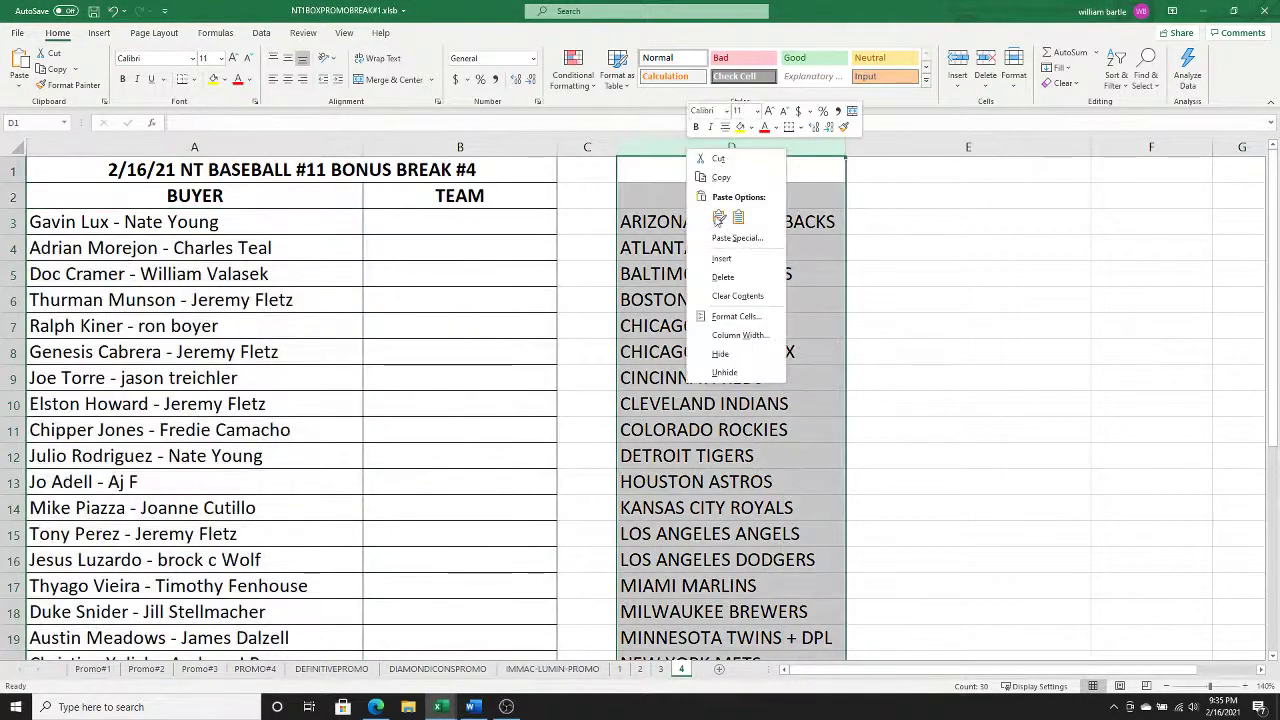
{"action": "left_click", "coordinate": [729, 352]}
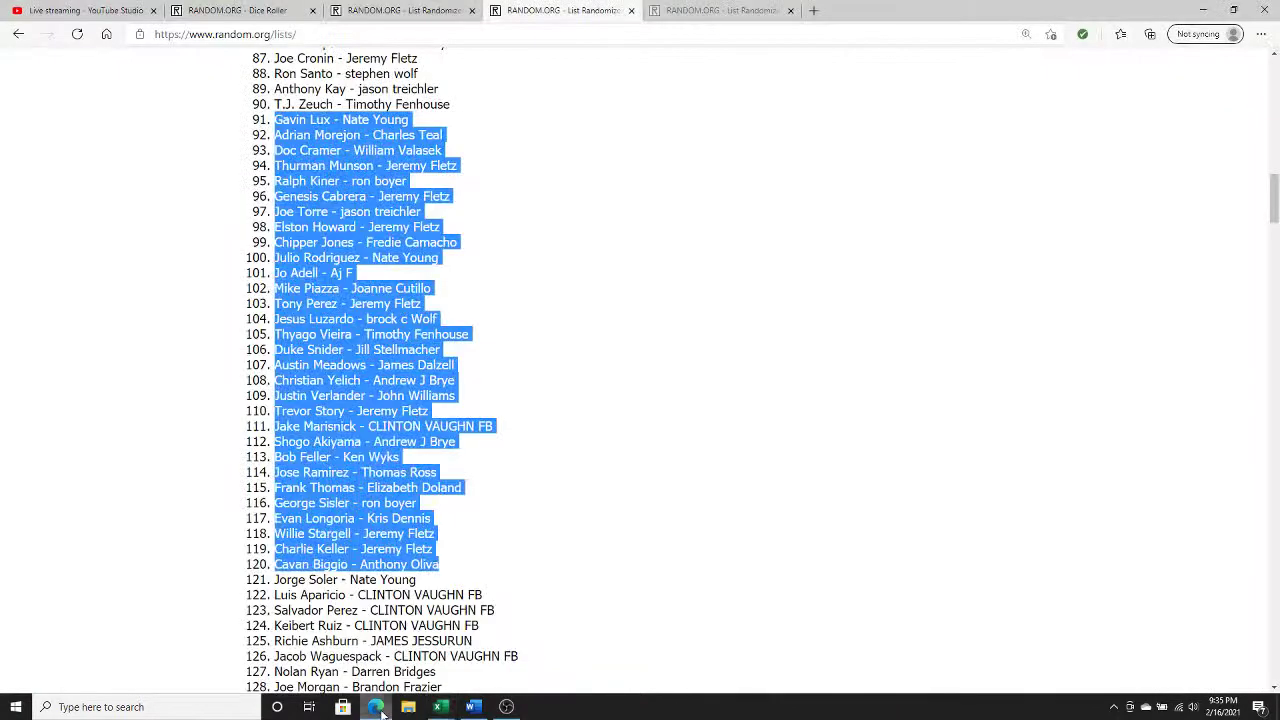
Step: Switch to the Edge browser and randomize the baseball team list in the RANDOM.ORG List Randomizer
{"action": "left_click", "coordinate": [382, 708]}
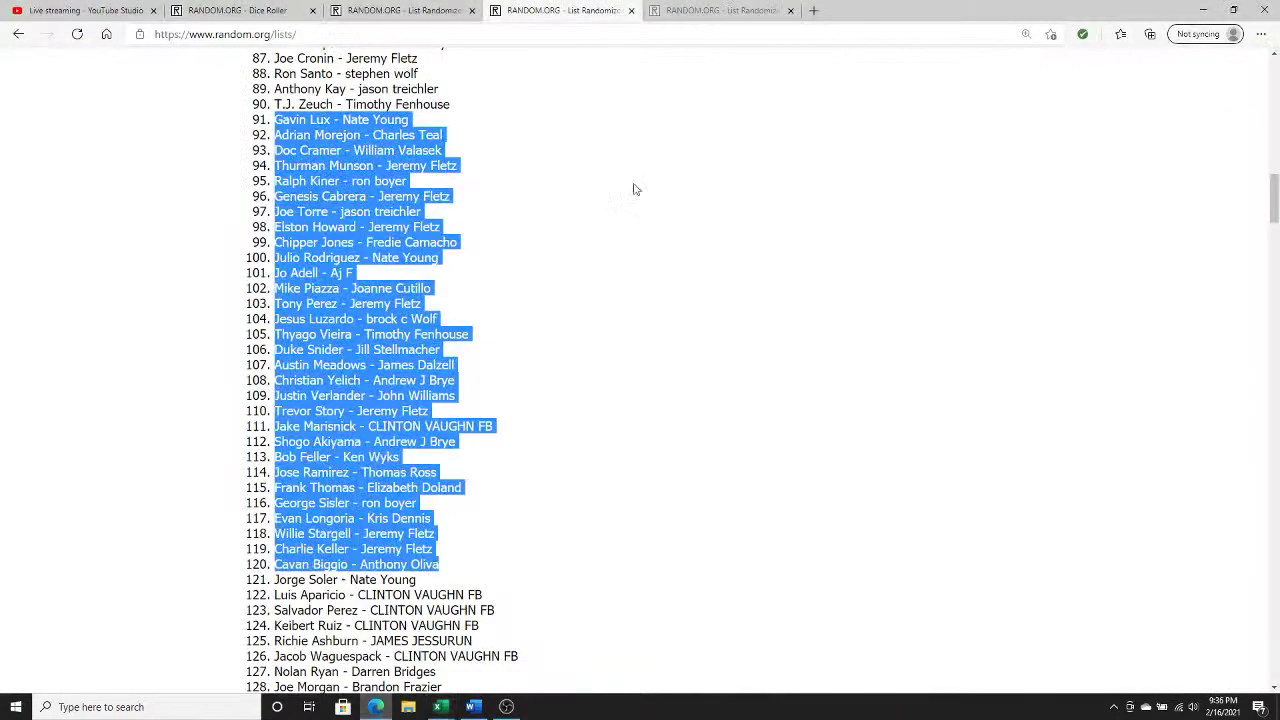
{"action": "left_click", "coordinate": [707, 14]}
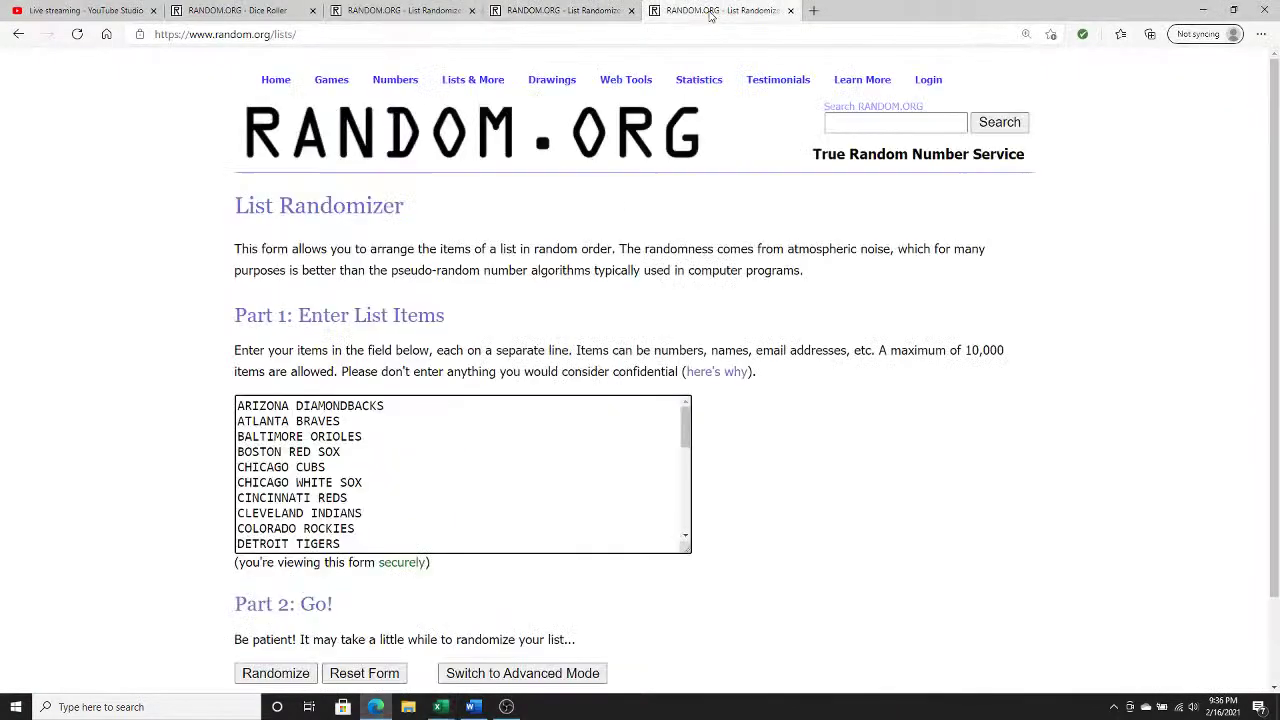
{"action": "left_click", "coordinate": [268, 10]}
{"action": "left_click", "coordinate": [720, 12]}
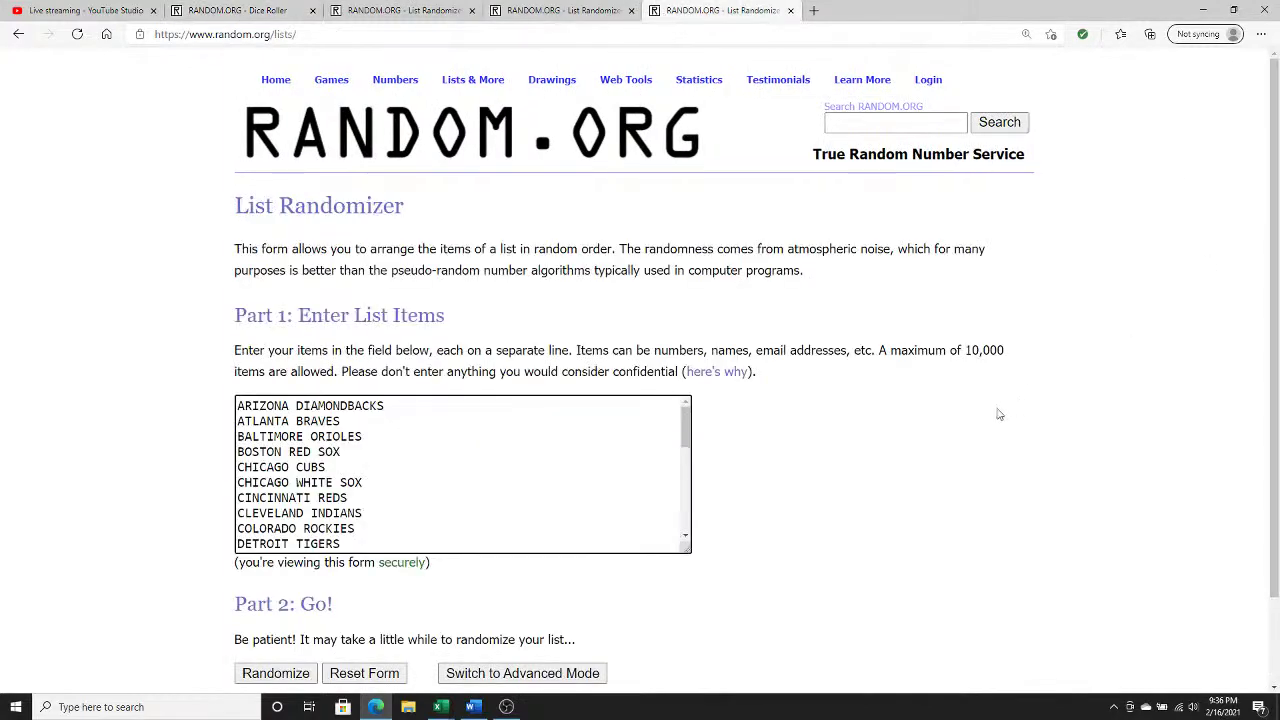
{"action": "scroll", "coordinate": [1063, 425], "scroll_direction": "down", "scroll_amount": 1}
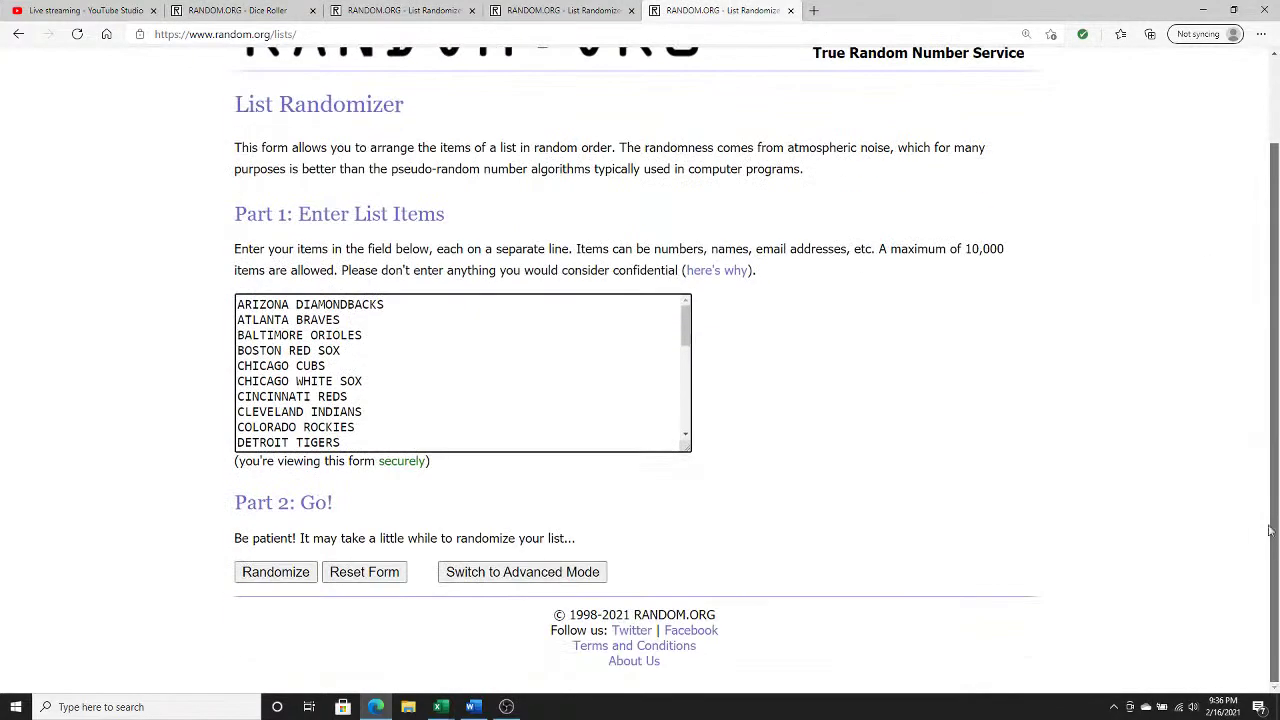
{"action": "left_click", "coordinate": [276, 572]}
Step: Randomize the team list three more times
{"action": "scroll", "coordinate": [1276, 525], "scroll_direction": "down", "scroll_amount": 2}
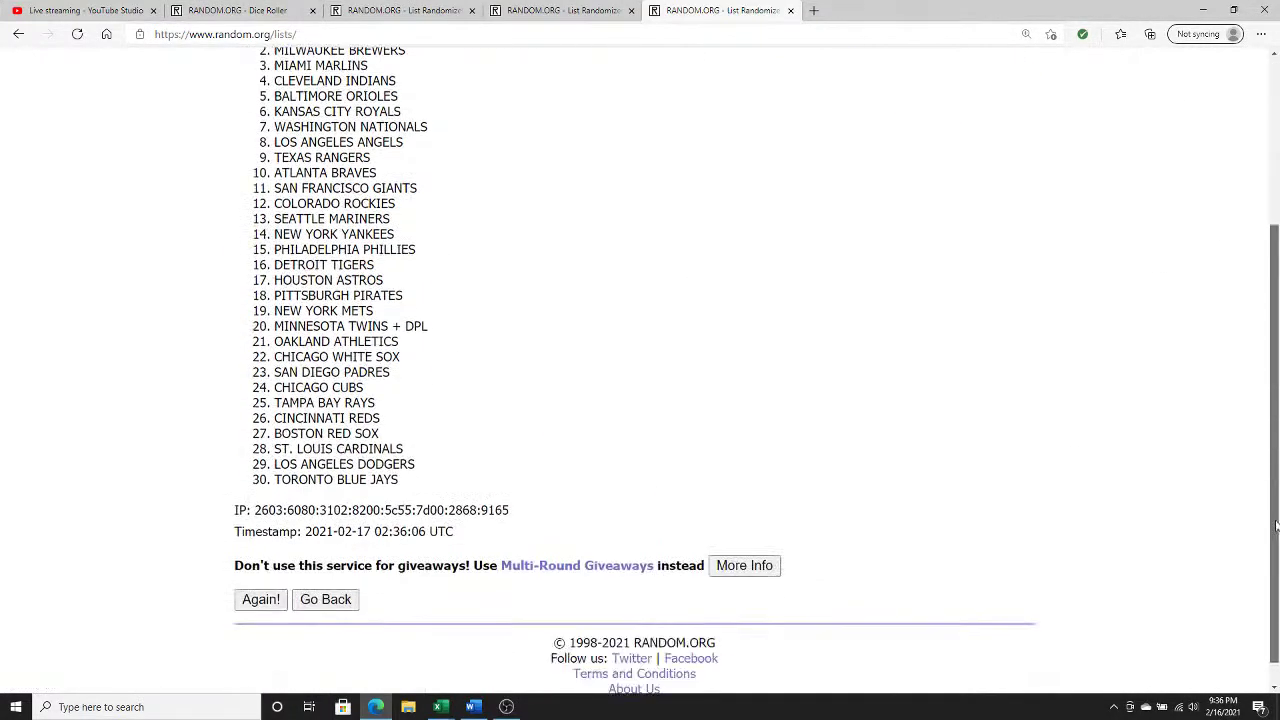
{"action": "scroll", "coordinate": [1276, 525], "scroll_direction": "down", "scroll_amount": 1}
{"action": "left_click", "coordinate": [262, 572]}
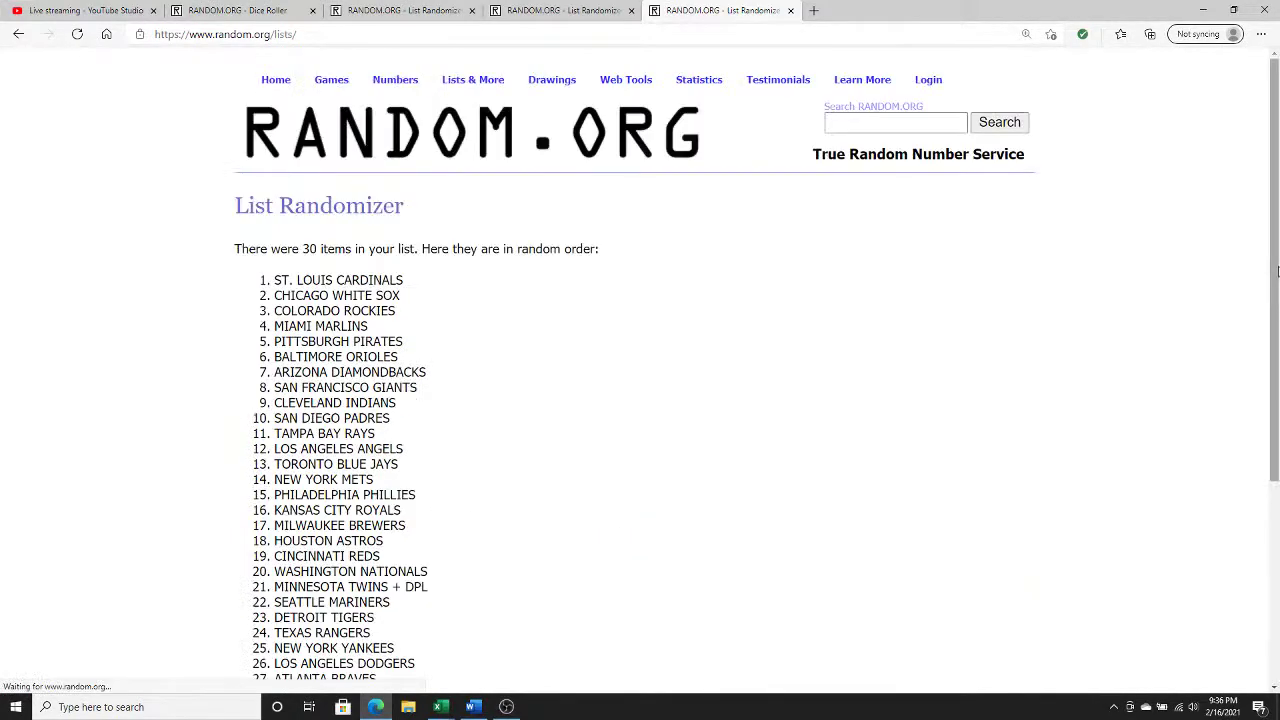
{"action": "scroll", "coordinate": [1276, 272], "scroll_direction": "down", "scroll_amount": 3}
{"action": "left_click", "coordinate": [260, 572]}
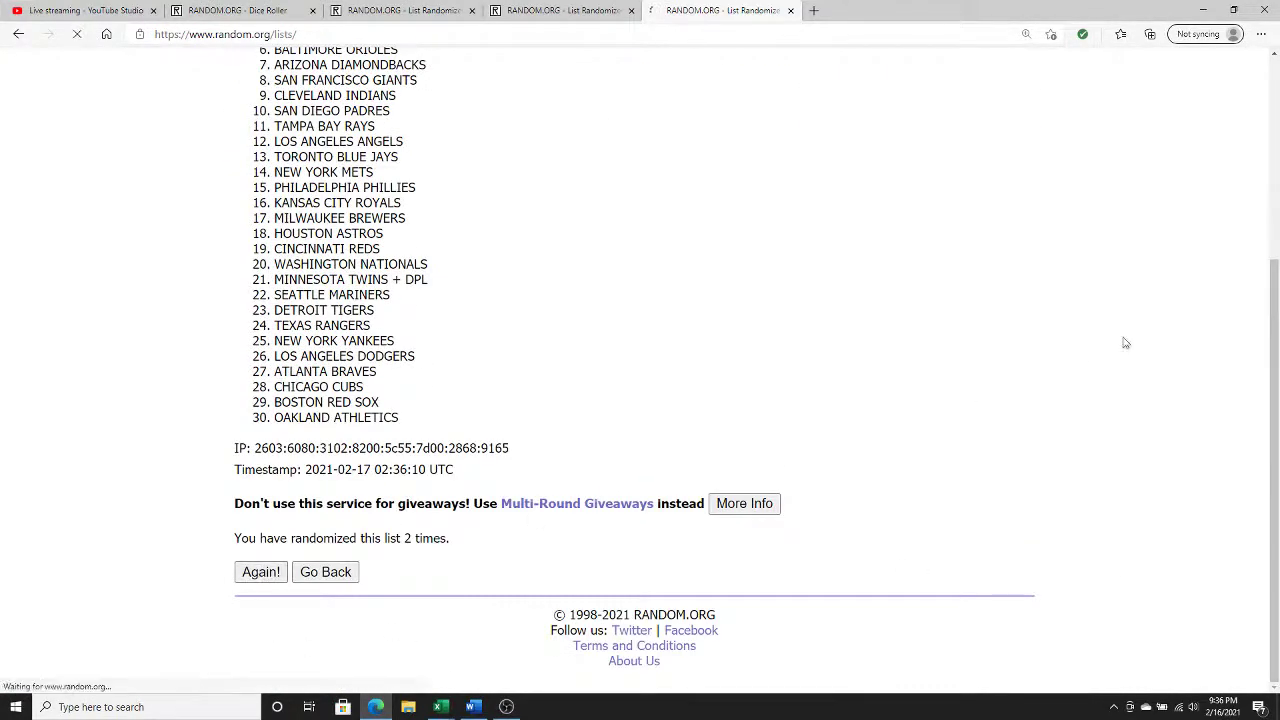
{"action": "scroll", "coordinate": [1266, 289], "scroll_direction": "down", "scroll_amount": 3}
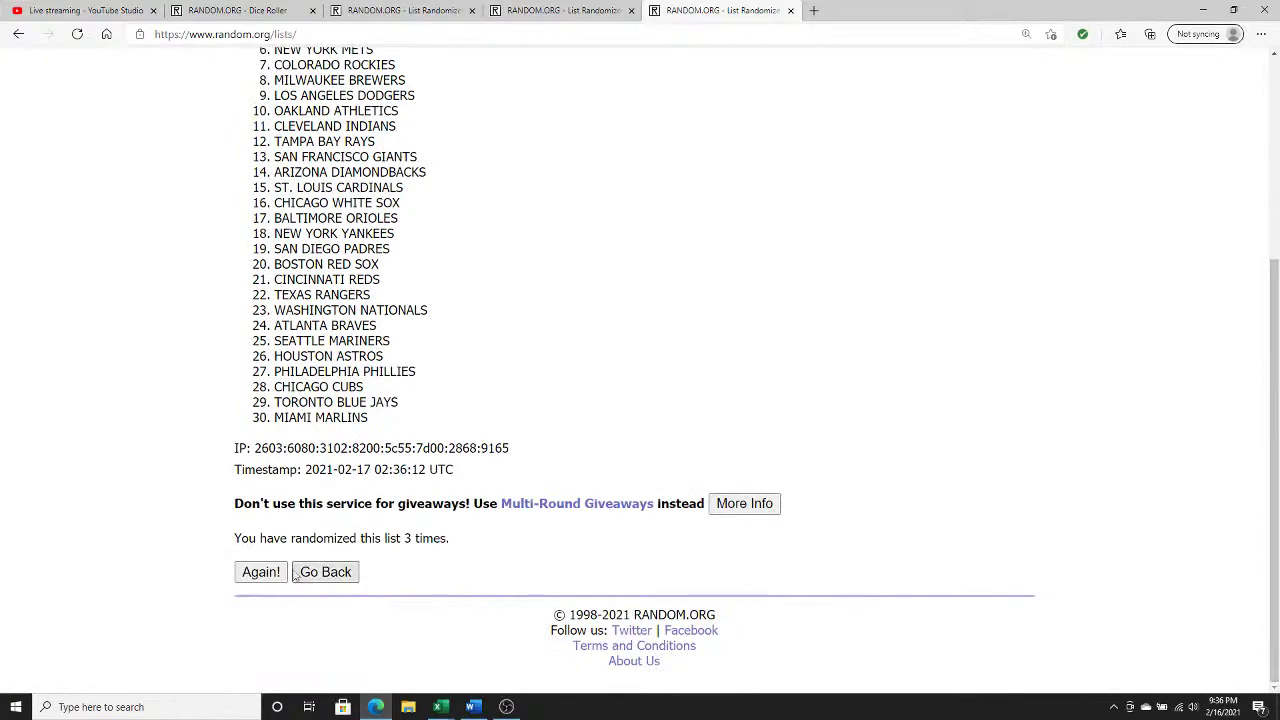
{"action": "left_click", "coordinate": [262, 572]}
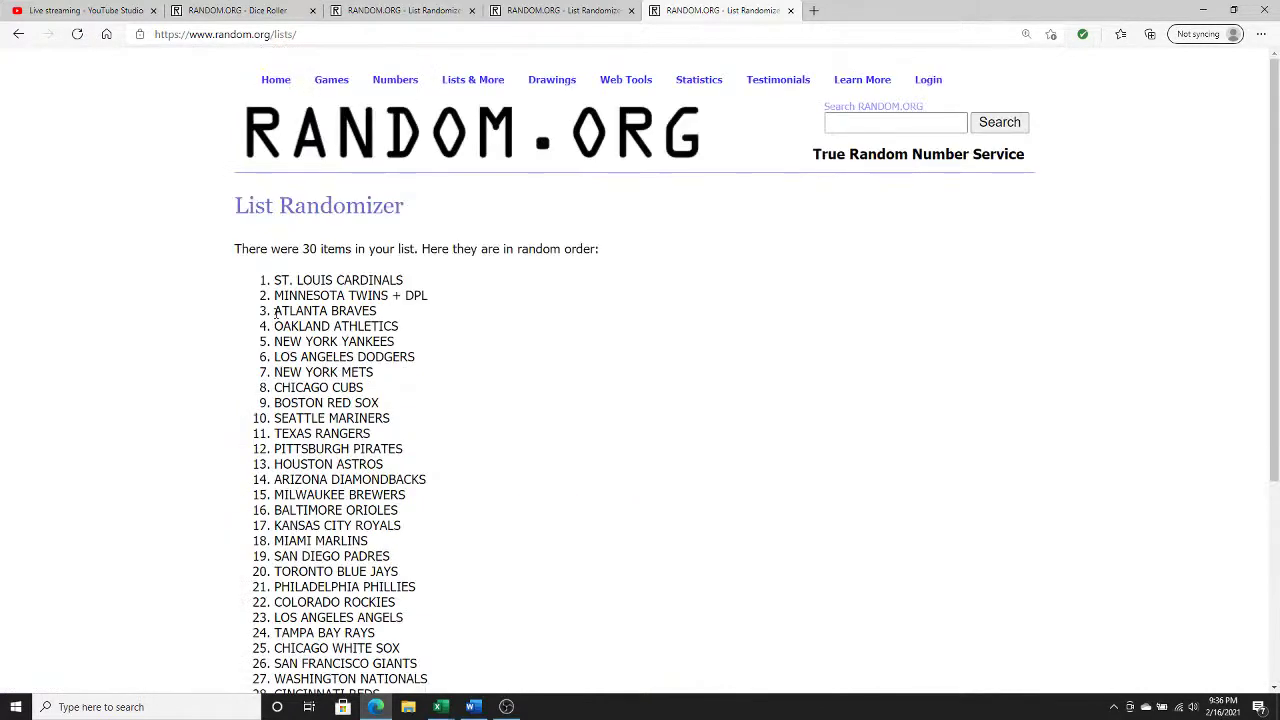
Step: Copy all 30 teams of the randomized list
{"action": "left_click_drag", "start_coordinate": [274, 280], "coordinate": [457, 427]}
{"action": "right_click", "coordinate": [388, 310]}
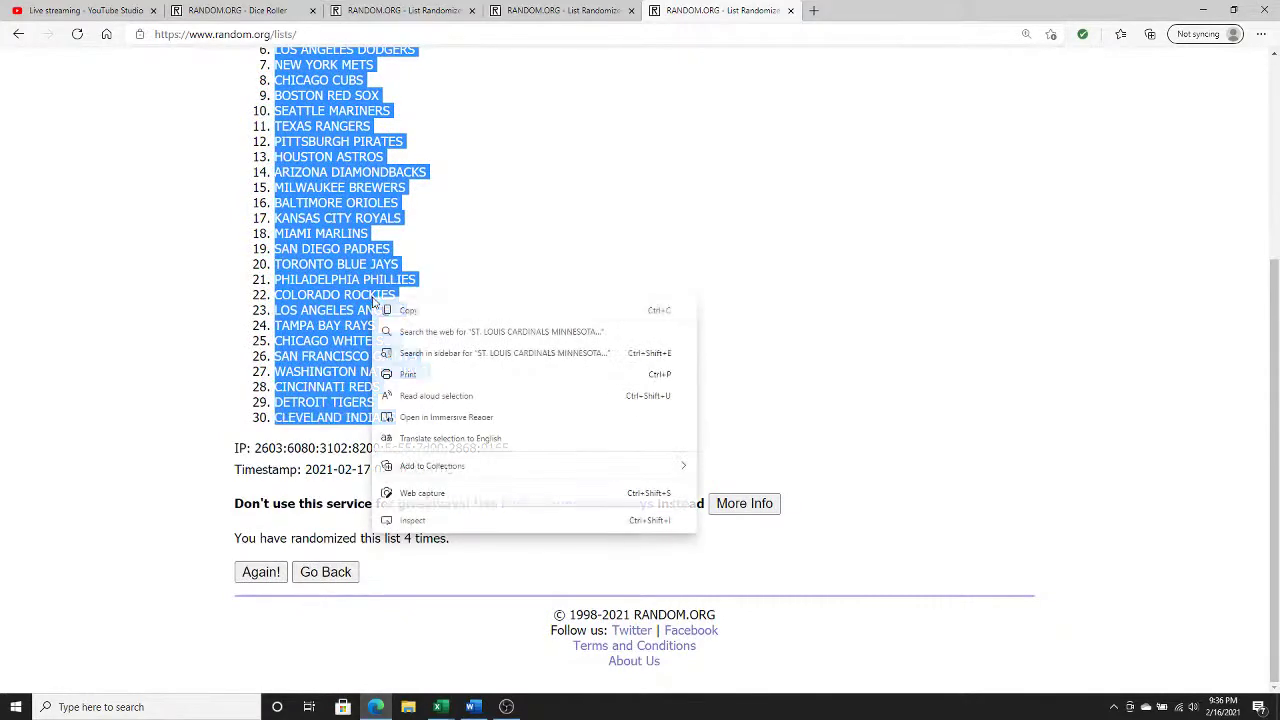
{"action": "left_click", "coordinate": [400, 313]}
Step: Switch to the NT1BOXPROMOBREAK#1 workbook in Excel and paste the teams as unformatted text starting at cell B3 of sheet 1
{"action": "left_click", "coordinate": [439, 706]}
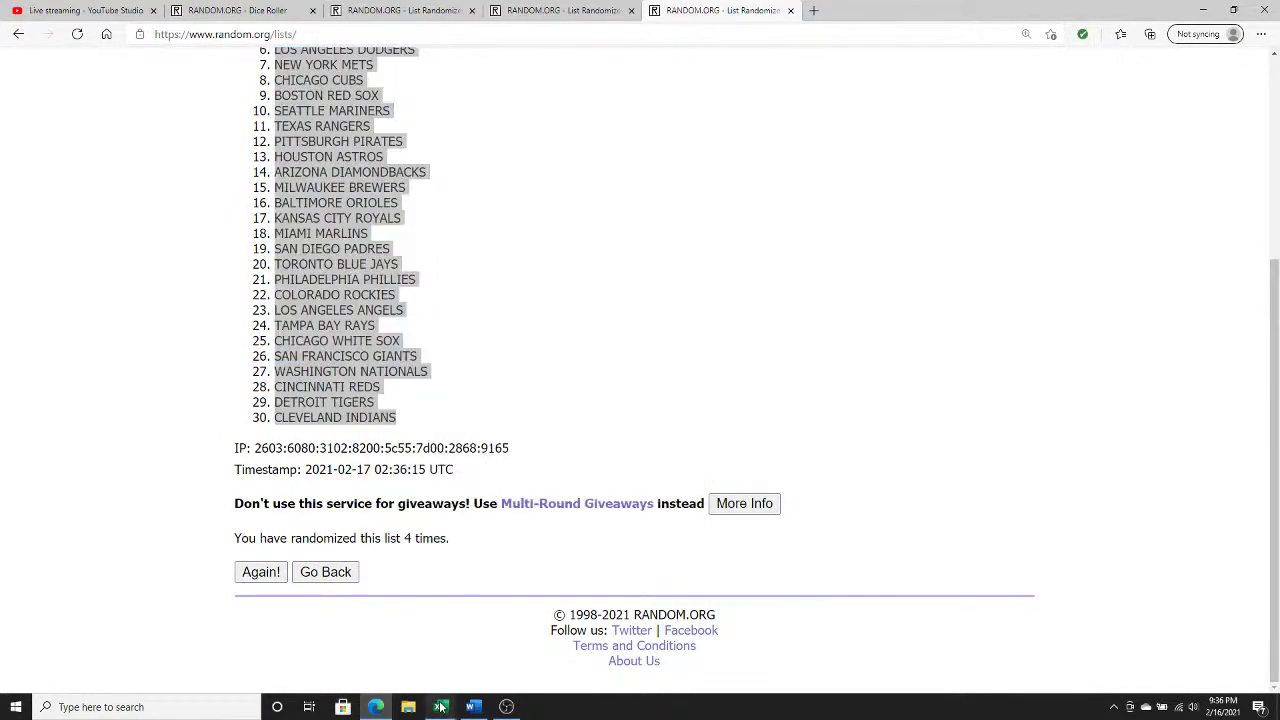
{"action": "left_click", "coordinate": [570, 645]}
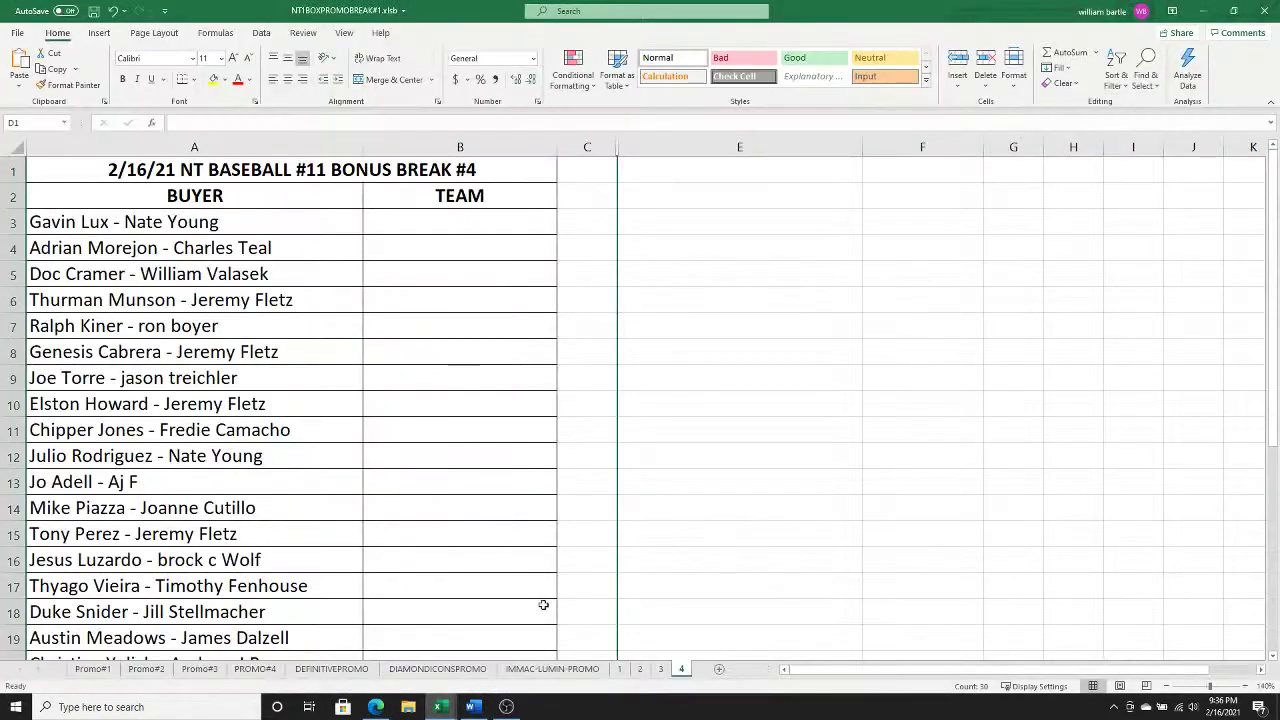
{"action": "left_click", "coordinate": [620, 668]}
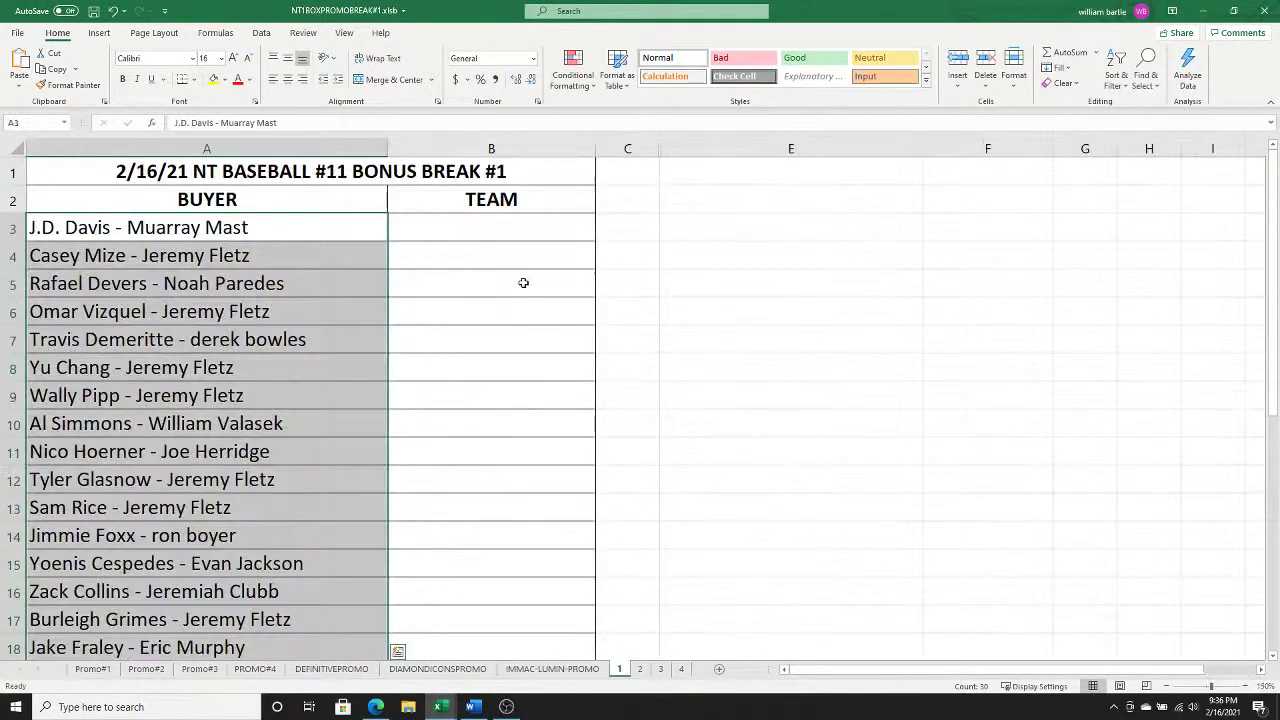
{"action": "left_click", "coordinate": [500, 231]}
{"action": "right_click", "coordinate": [500, 231]}
{"action": "left_click", "coordinate": [545, 318]}
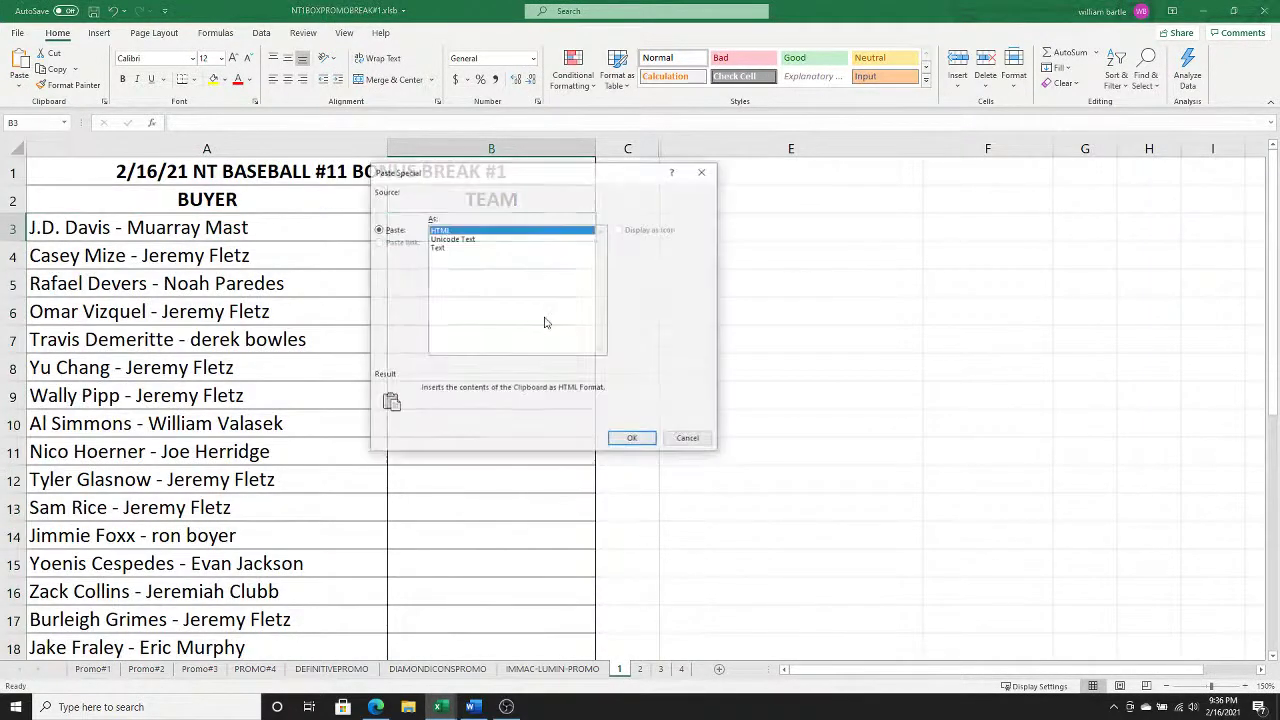
{"action": "left_click", "coordinate": [436, 248]}
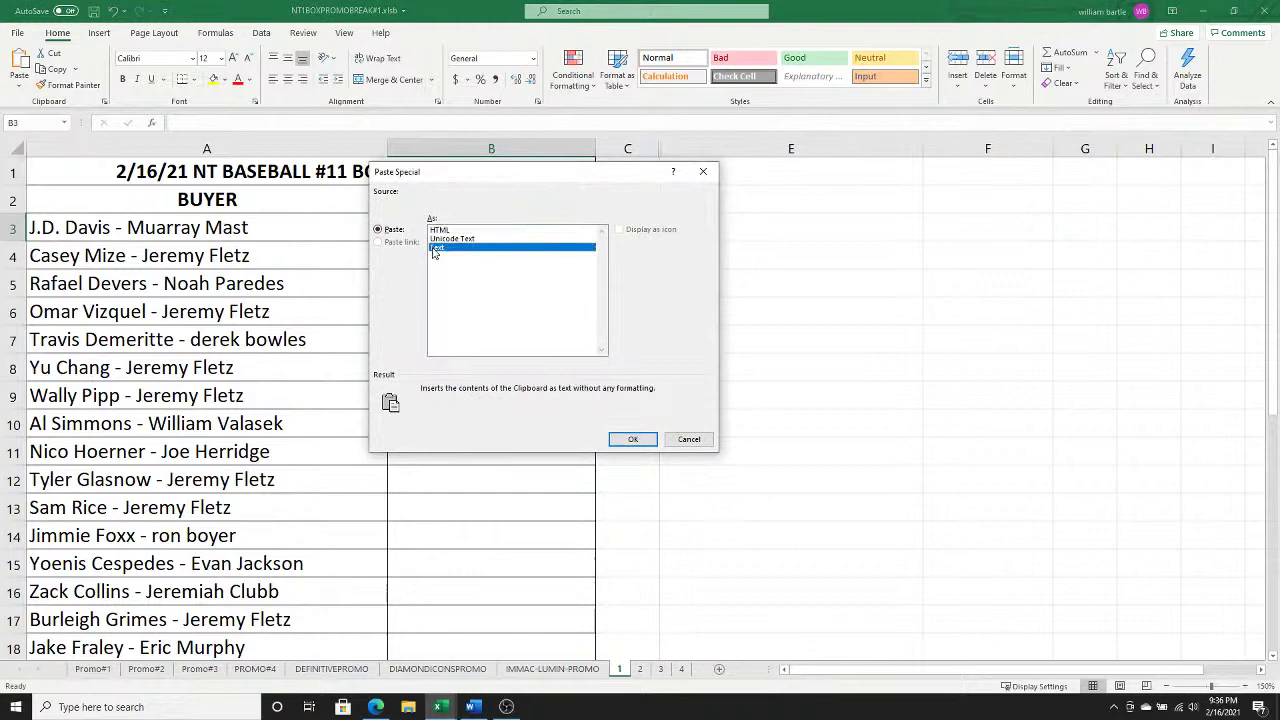
{"action": "left_click", "coordinate": [632, 440]}
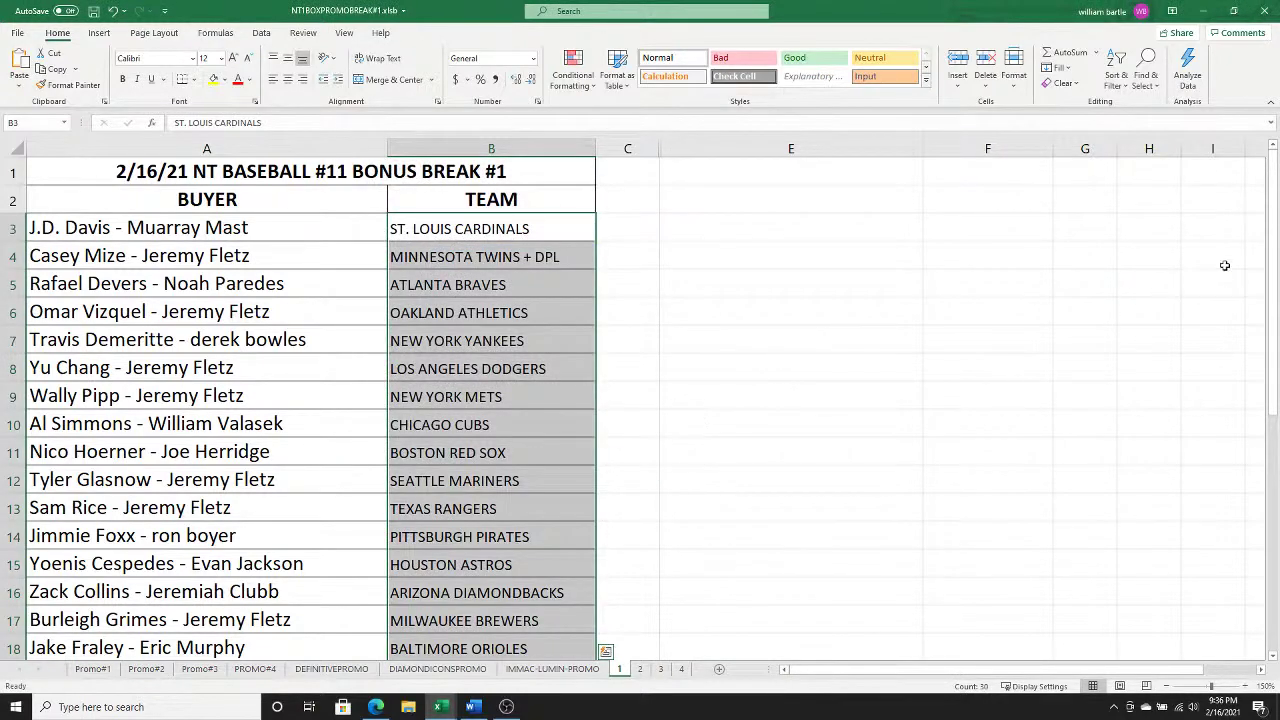
Step: Sort the buyer and team rows on sheet 1 by TEAM from A to Z, treating row 2 as headers
{"action": "left_click_drag", "start_coordinate": [1272, 262], "coordinate": [1277, 303]}
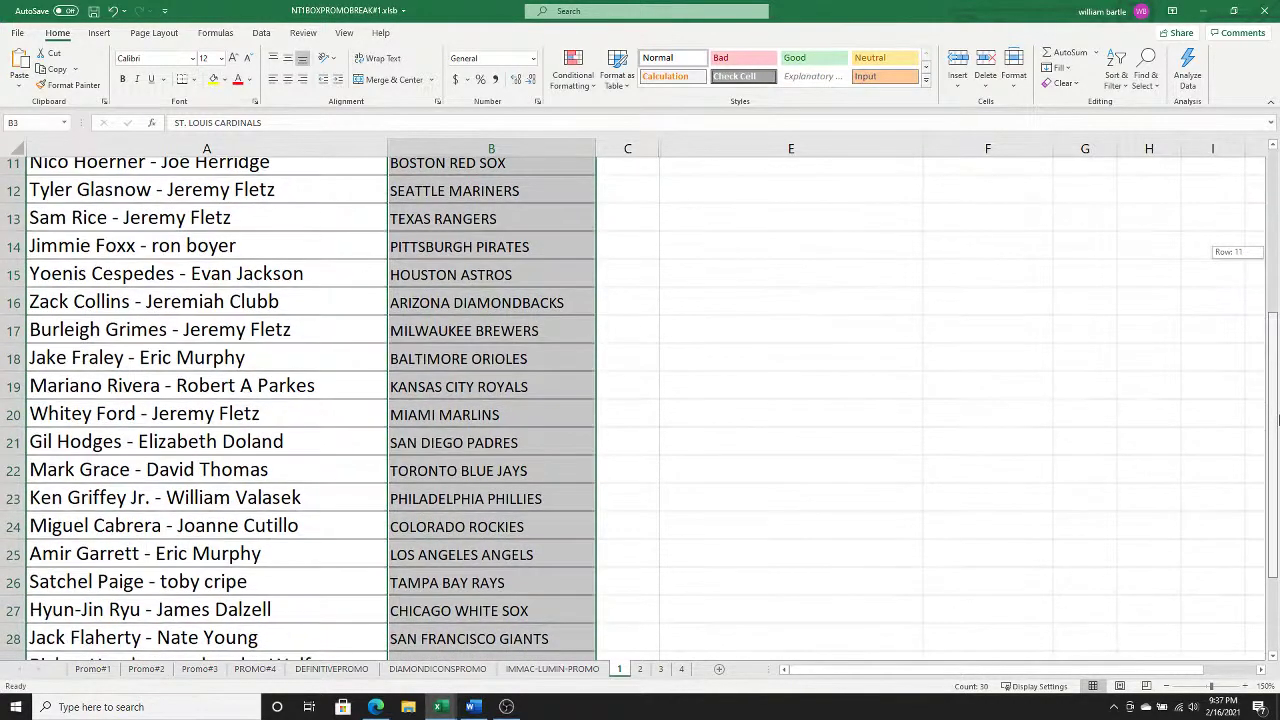
{"action": "left_click_drag", "start_coordinate": [1277, 420], "coordinate": [1274, 221]}
{"action": "left_click", "coordinate": [333, 203]}
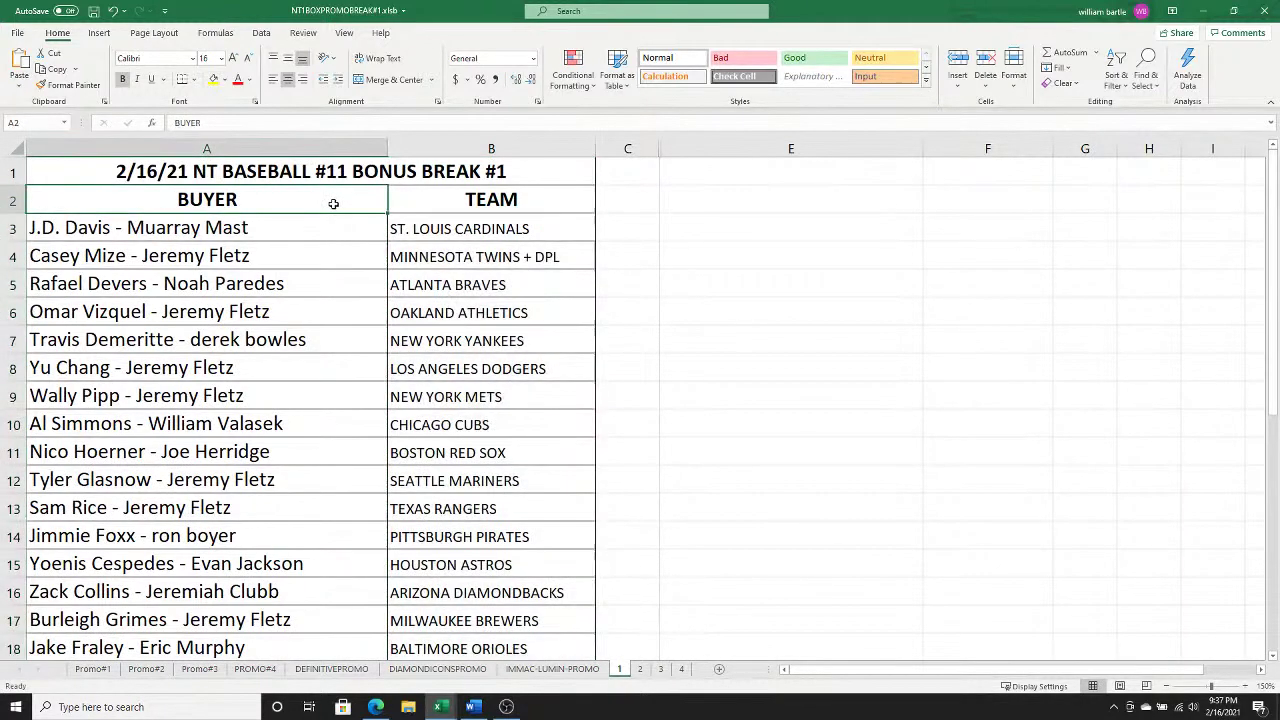
{"action": "key", "text": "shift+Right"}
{"action": "key", "text": "ctrl+shift+Down"}
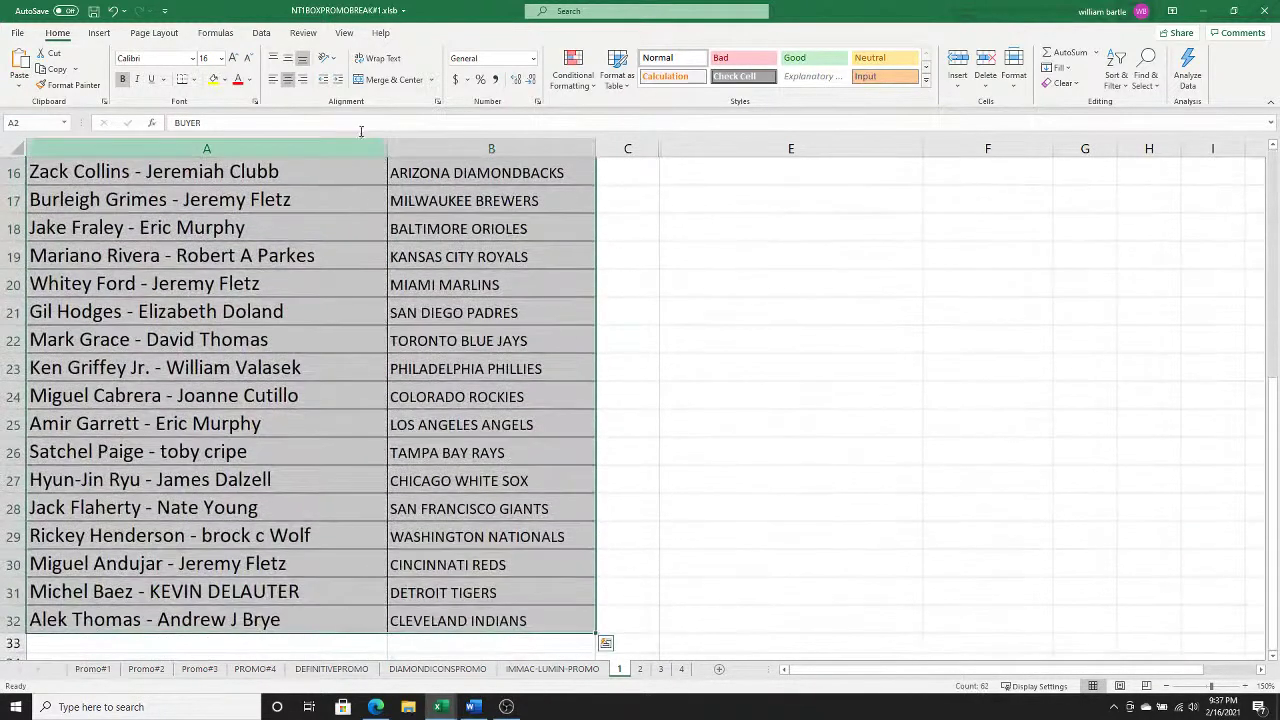
{"action": "left_click", "coordinate": [264, 34]}
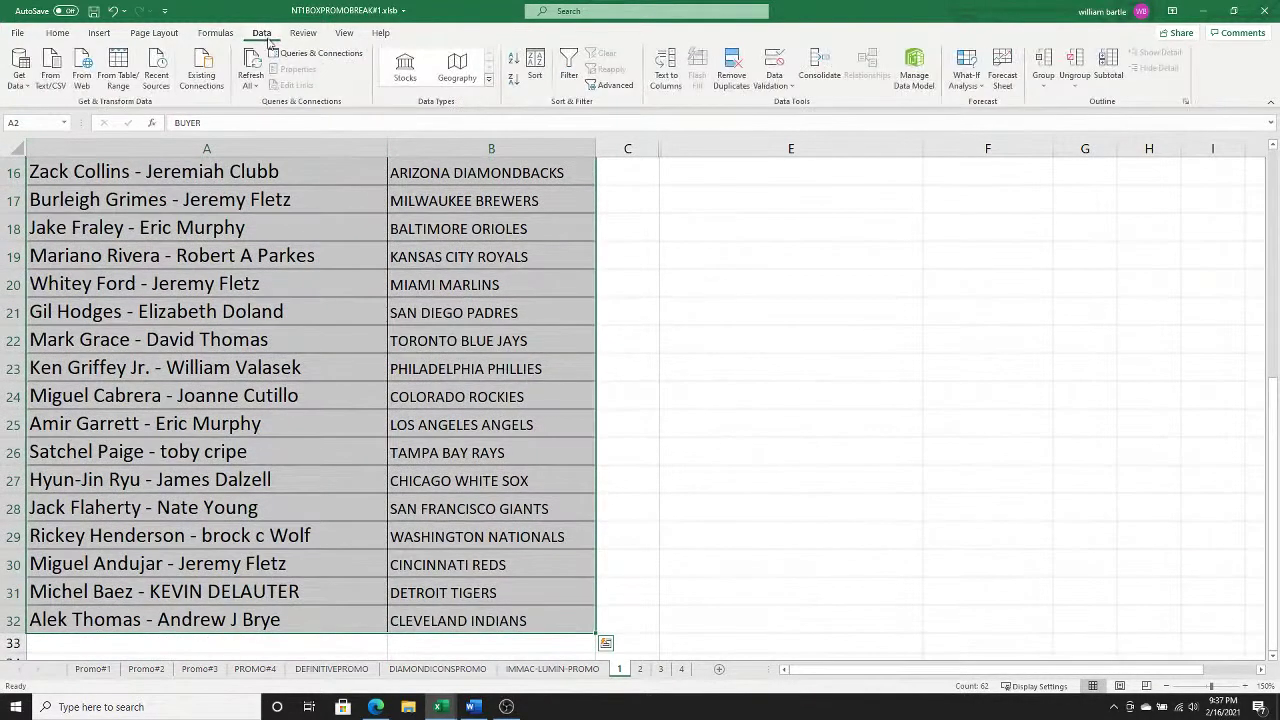
{"action": "left_click", "coordinate": [530, 76]}
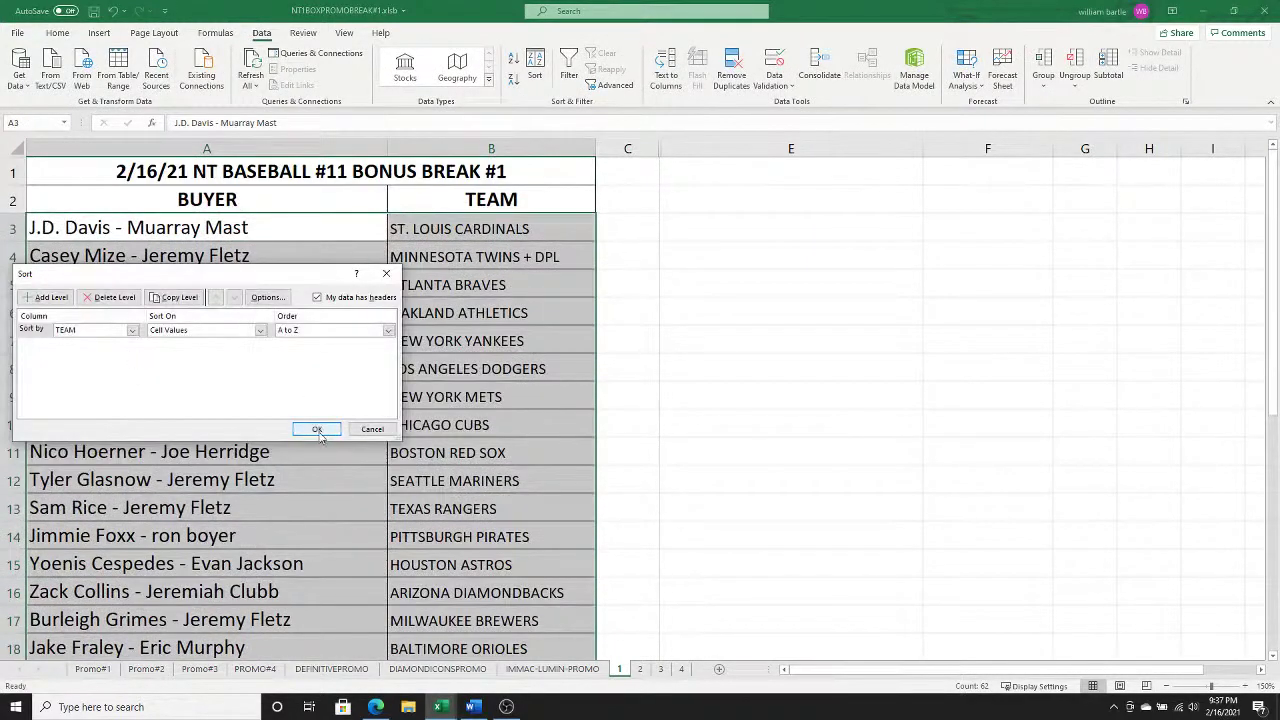
{"action": "left_click", "coordinate": [317, 429]}
{"action": "left_click", "coordinate": [377, 161]}
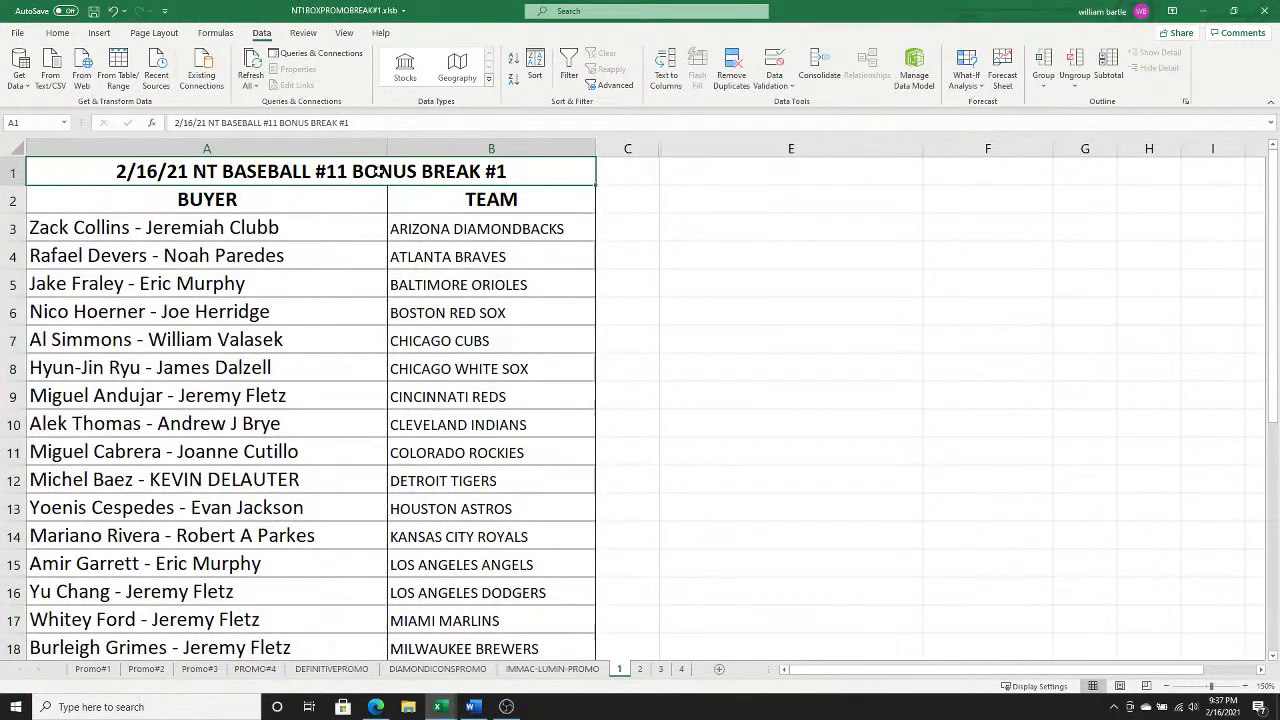
Step: Select the BONUS BREAK #1 table on sheet 1 from the title through row 32 and print the active sheet
{"action": "key", "text": "ctrl+shift+End"}
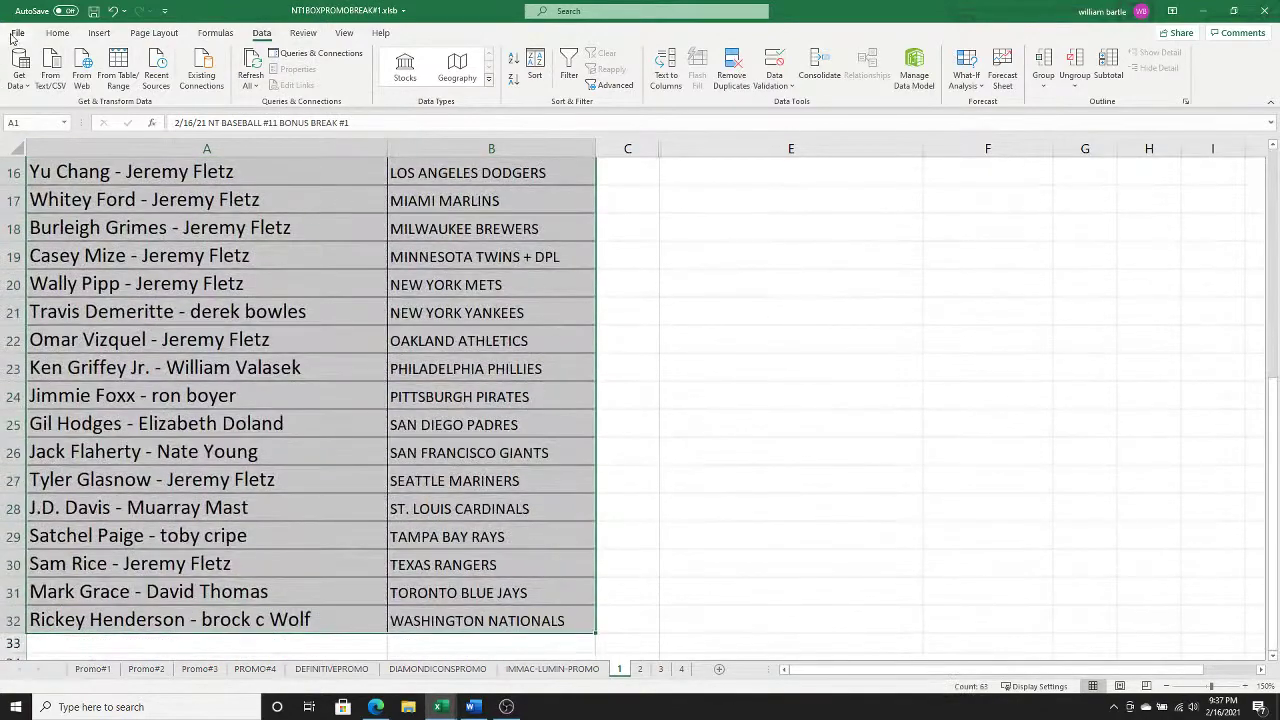
{"action": "left_click", "coordinate": [17, 33]}
{"action": "left_click", "coordinate": [70, 239]}
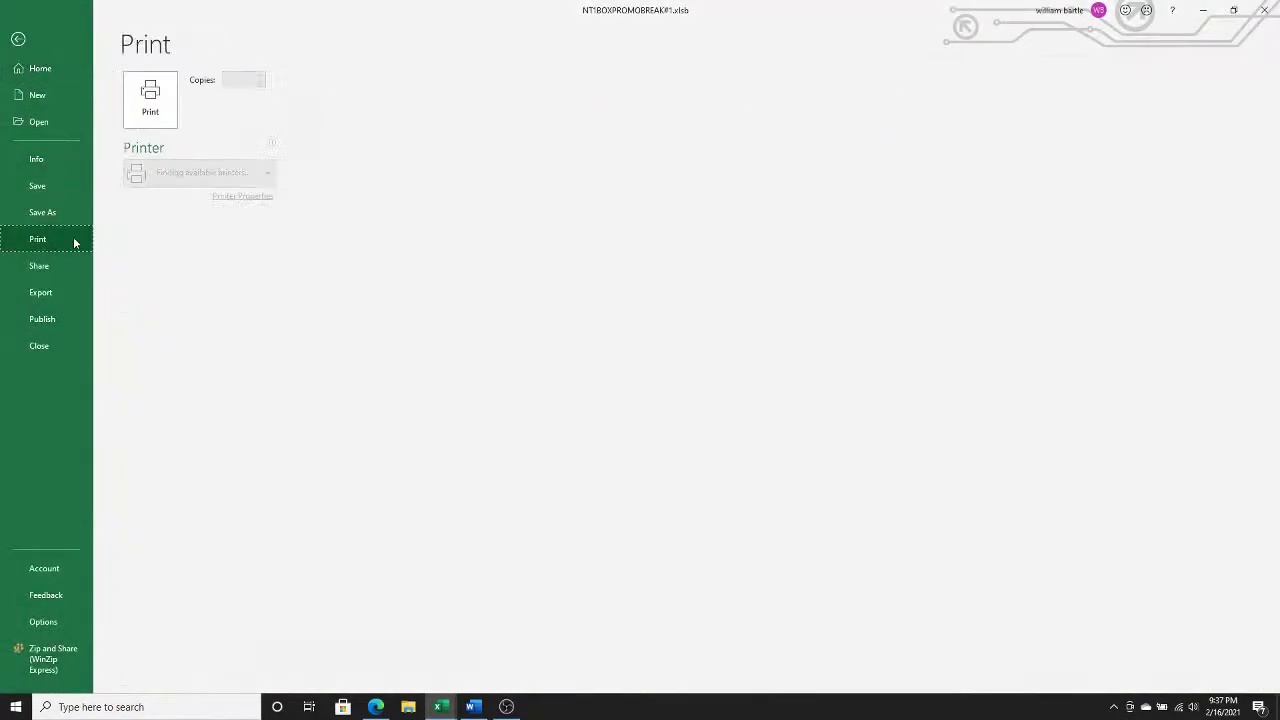
{"action": "left_click", "coordinate": [158, 111]}
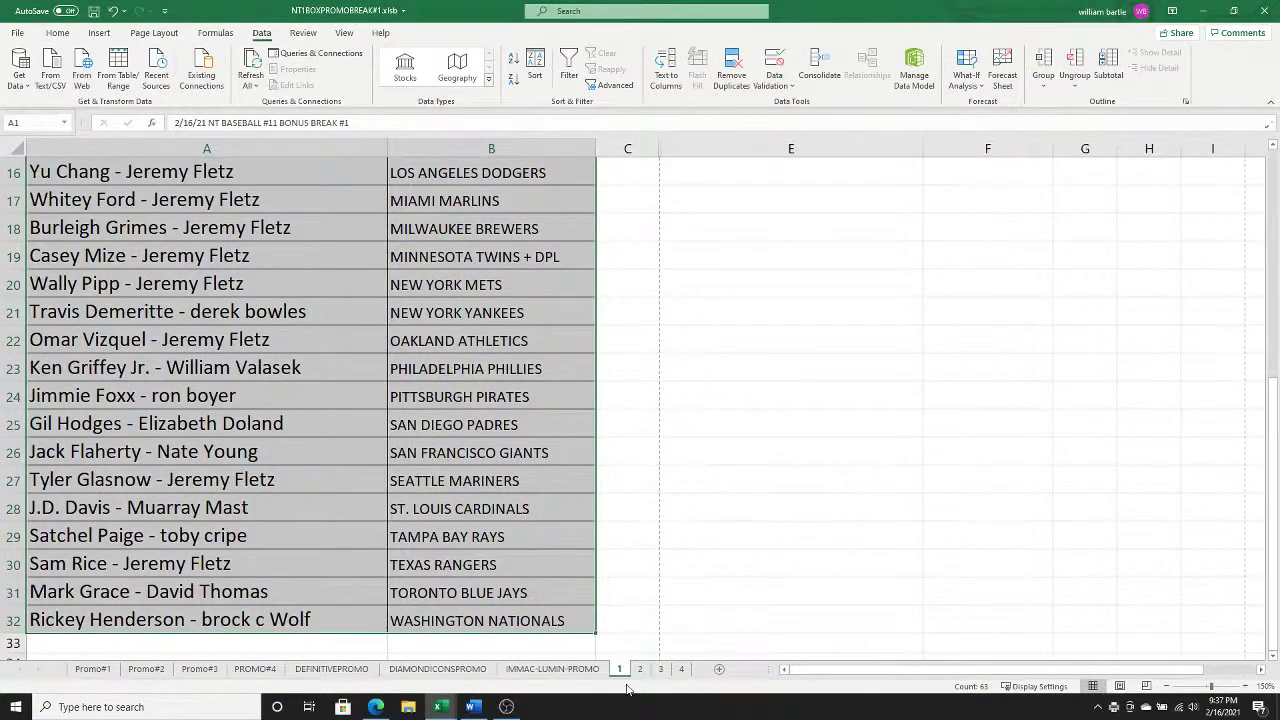
Step: Paste the copied teams as unformatted text starting at cell B3 of sheet 2
{"action": "left_click", "coordinate": [639, 669]}
{"action": "right_click", "coordinate": [479, 219]}
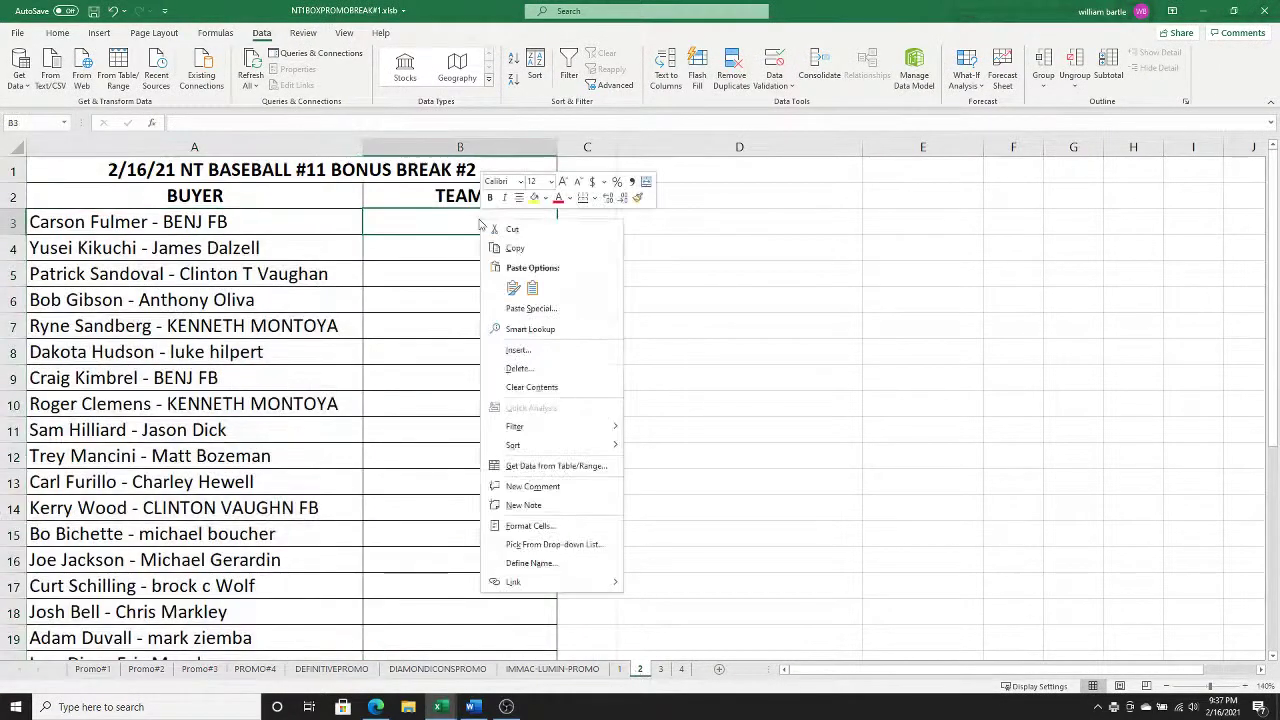
{"action": "left_click", "coordinate": [520, 303]}
{"action": "left_click", "coordinate": [416, 240]}
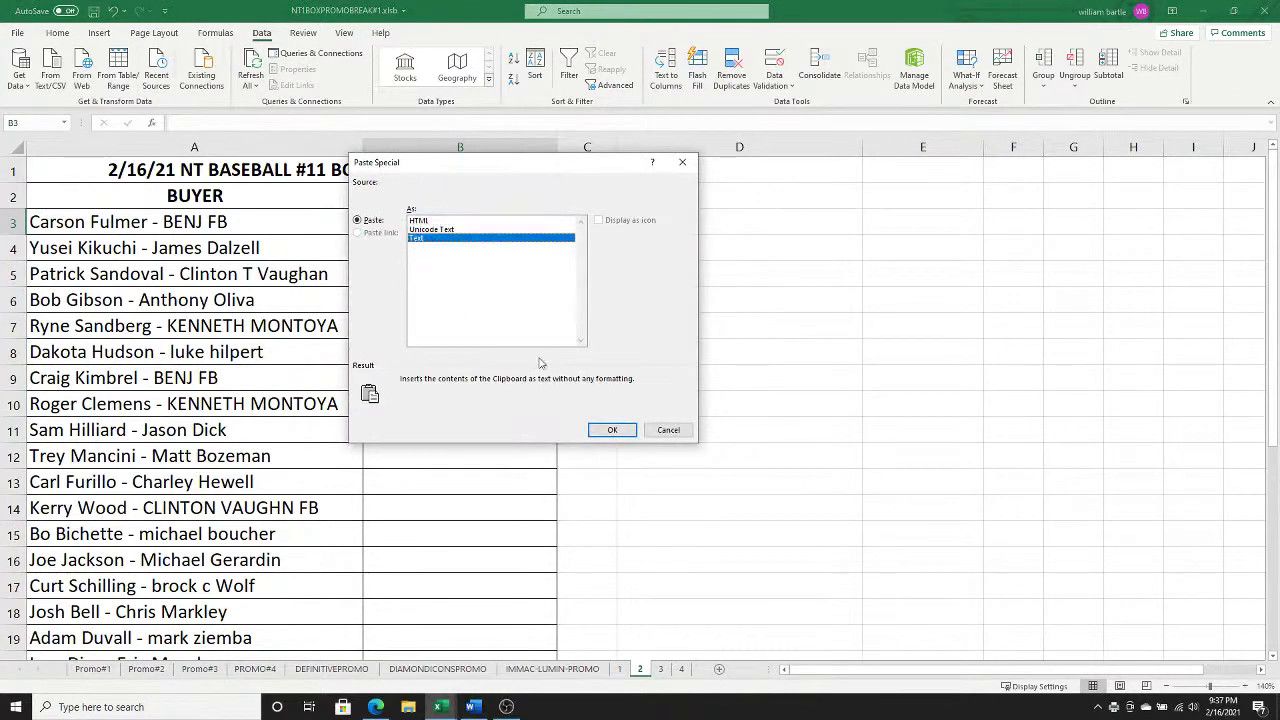
{"action": "left_click", "coordinate": [612, 430]}
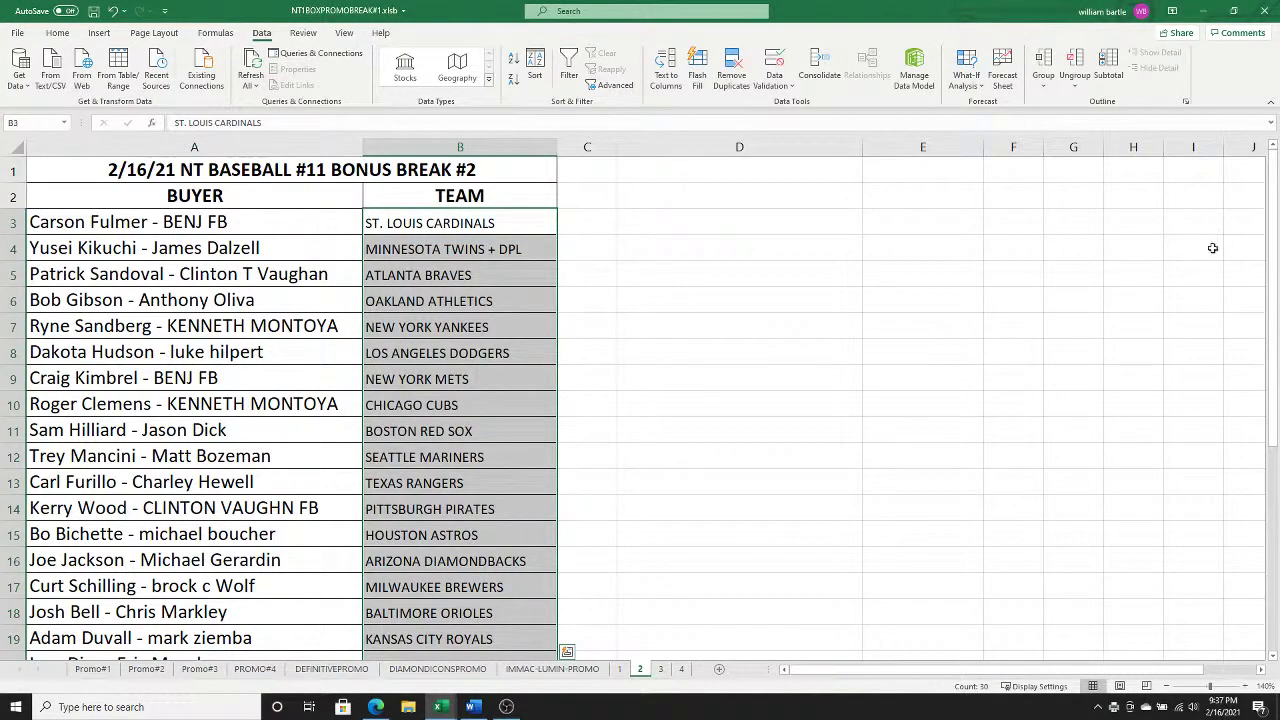
Step: Review the pasted rows on sheet 2 and sort A2:B32 by TEAM from A to Z, treating row 2 as headers
{"action": "left_click_drag", "start_coordinate": [1274, 248], "coordinate": [1257, 312]}
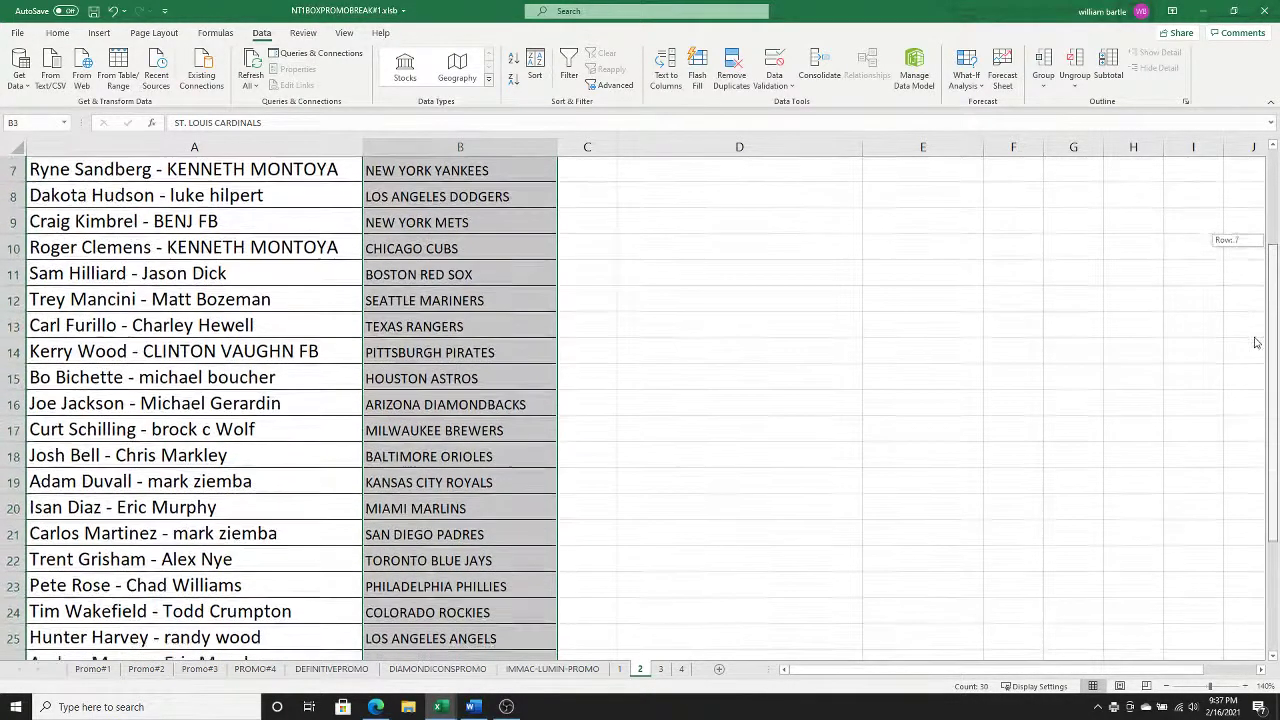
{"action": "left_click_drag", "start_coordinate": [1251, 369], "coordinate": [1273, 230]}
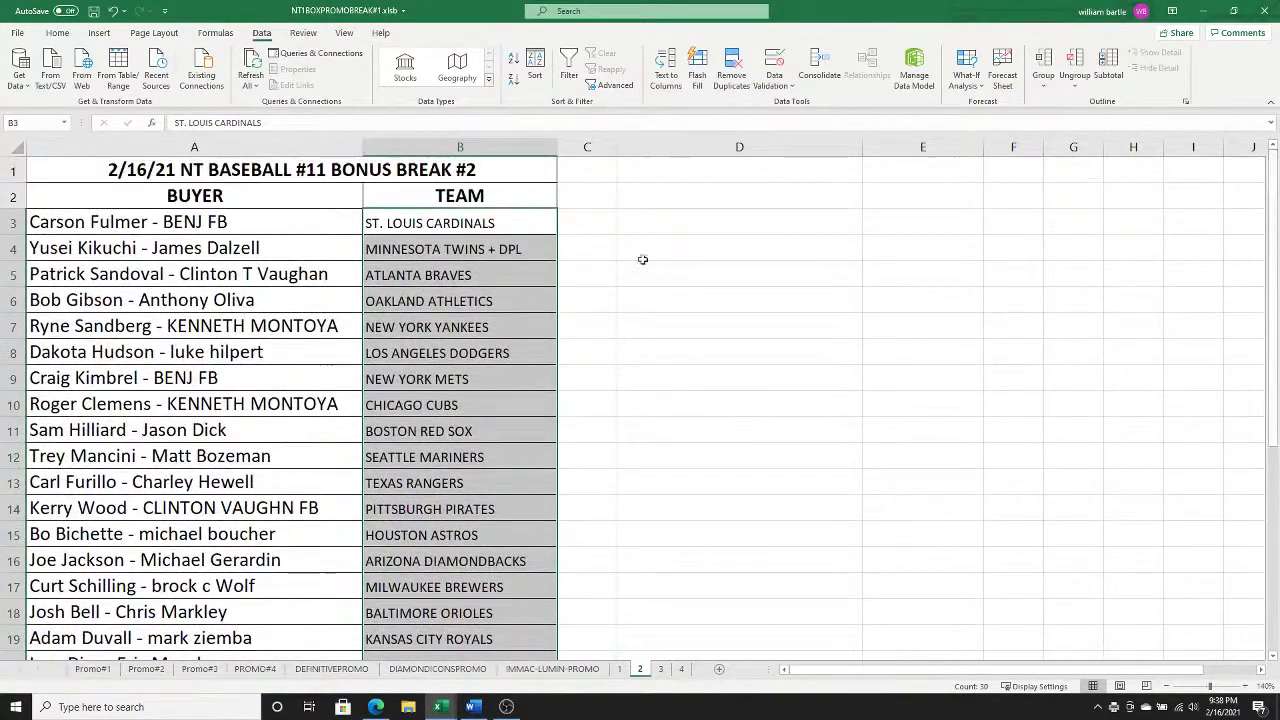
{"action": "left_click", "coordinate": [298, 203]}
{"action": "key", "text": "shift+Right"}
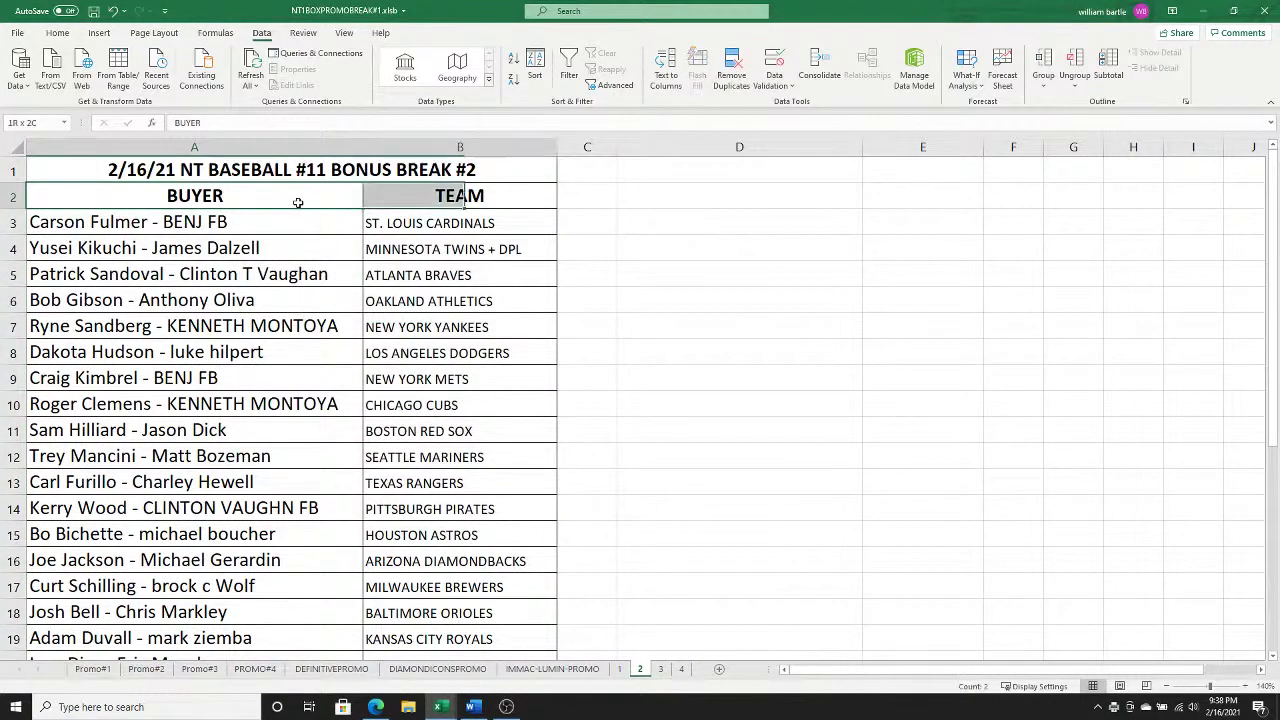
{"action": "key", "text": "ctrl+shift+Down"}
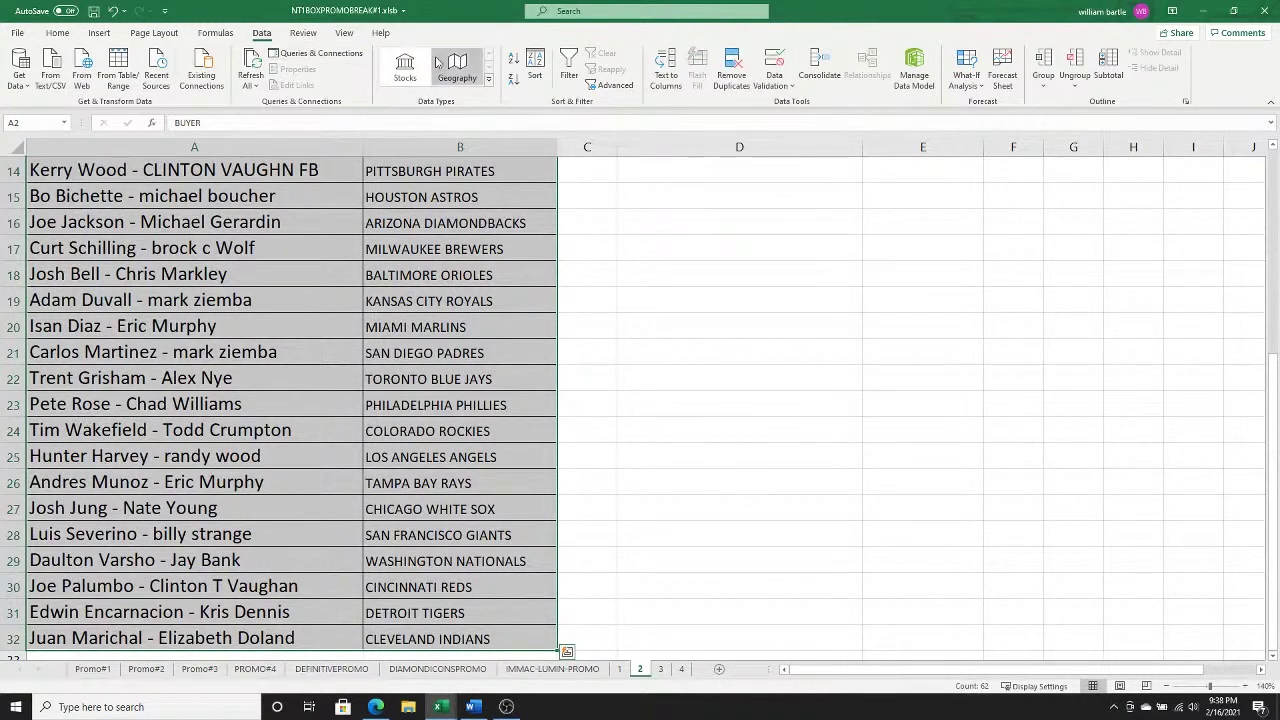
{"action": "left_click", "coordinate": [535, 68]}
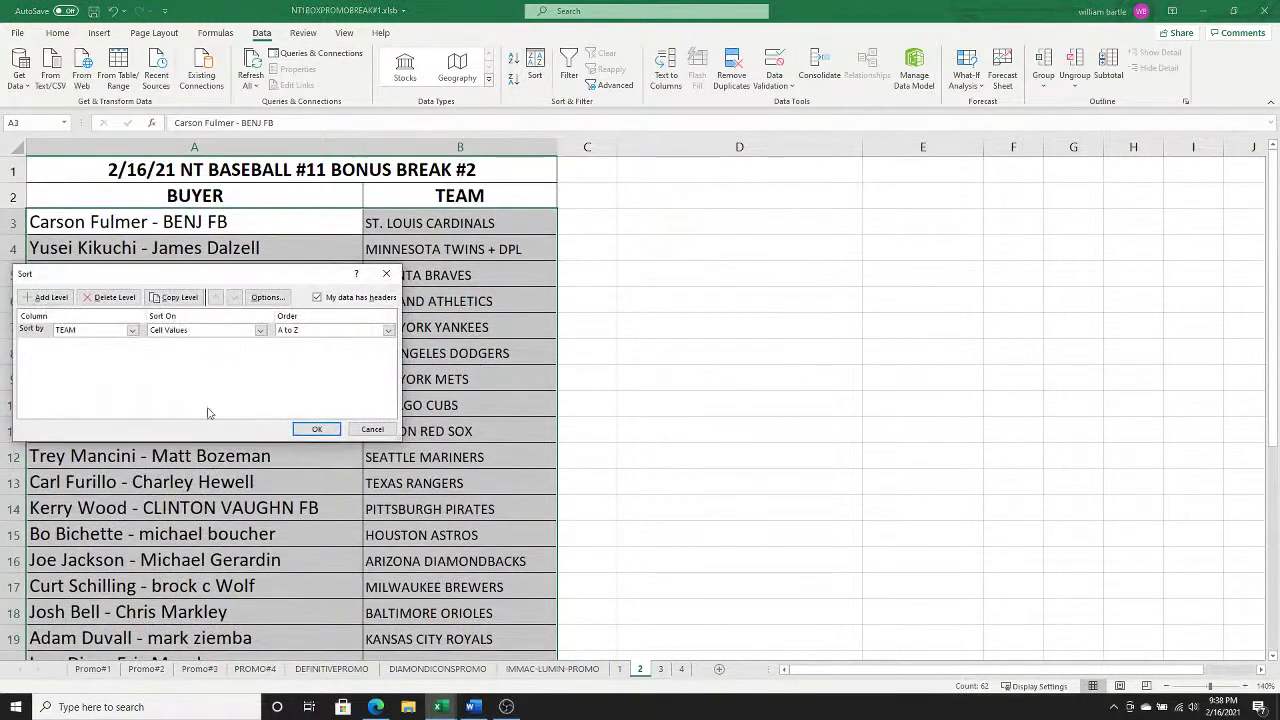
{"action": "left_click", "coordinate": [316, 429]}
Step: Select the BONUS BREAK #2 table on sheet 2 from the title through row 32 and print one copy of the active sheet
{"action": "left_click", "coordinate": [366, 168]}
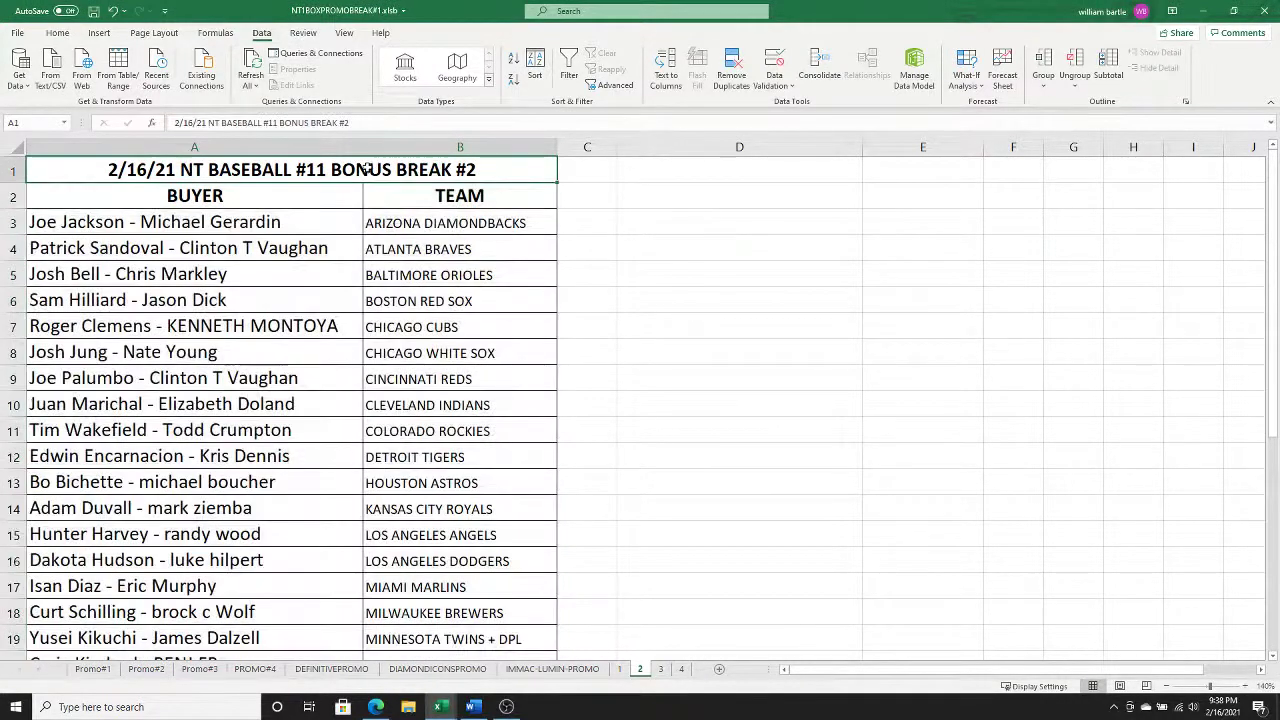
{"action": "key", "text": "ctrl+shift+Down"}
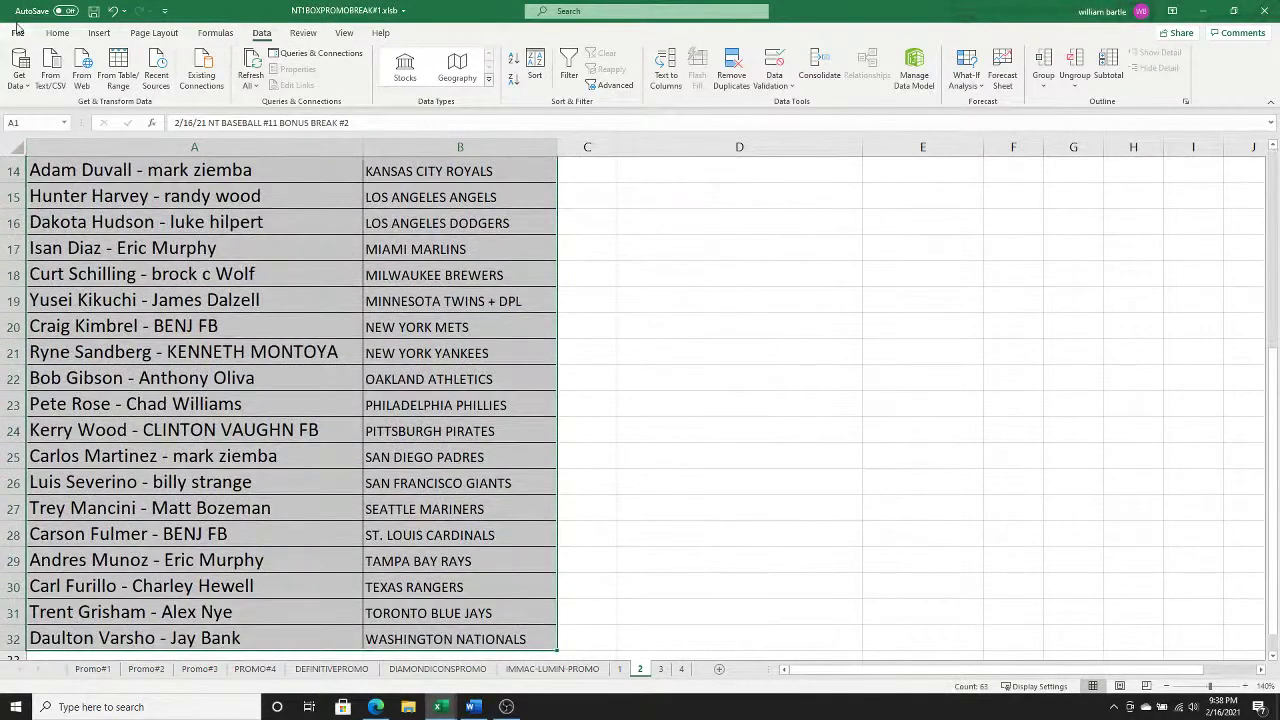
{"action": "left_click", "coordinate": [17, 28]}
{"action": "left_click", "coordinate": [70, 242]}
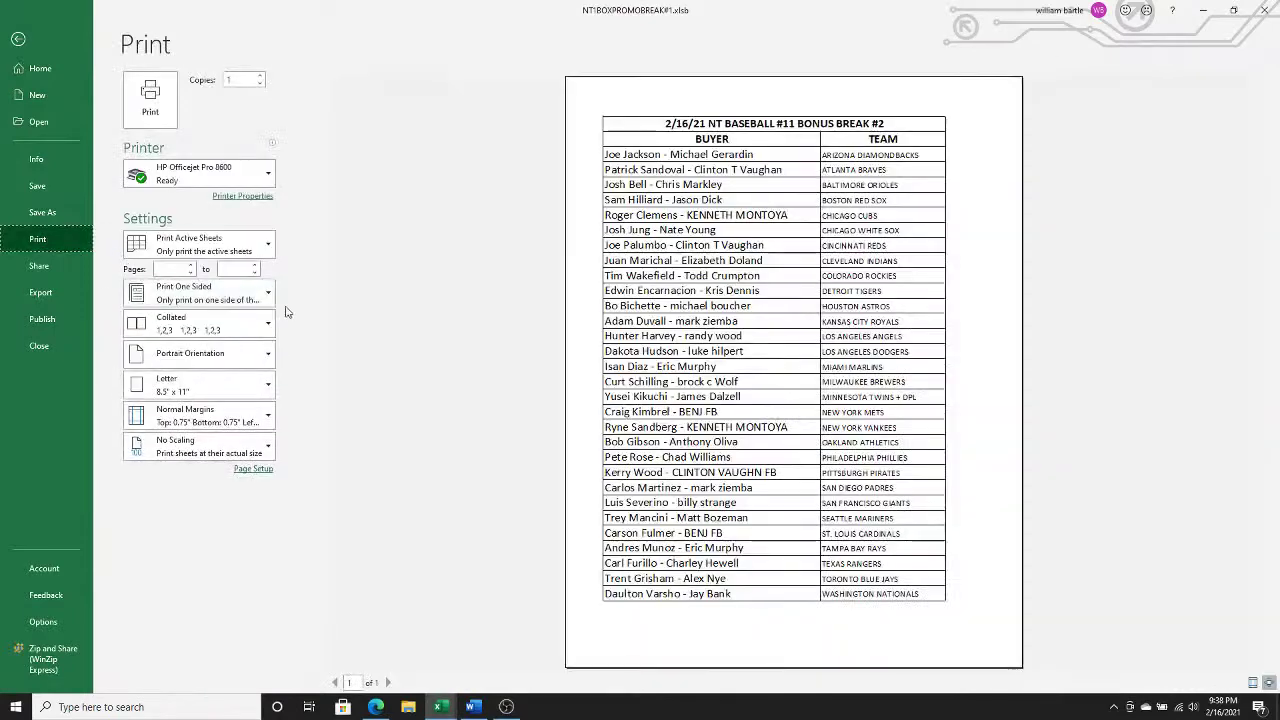
{"action": "left_click", "coordinate": [150, 98]}
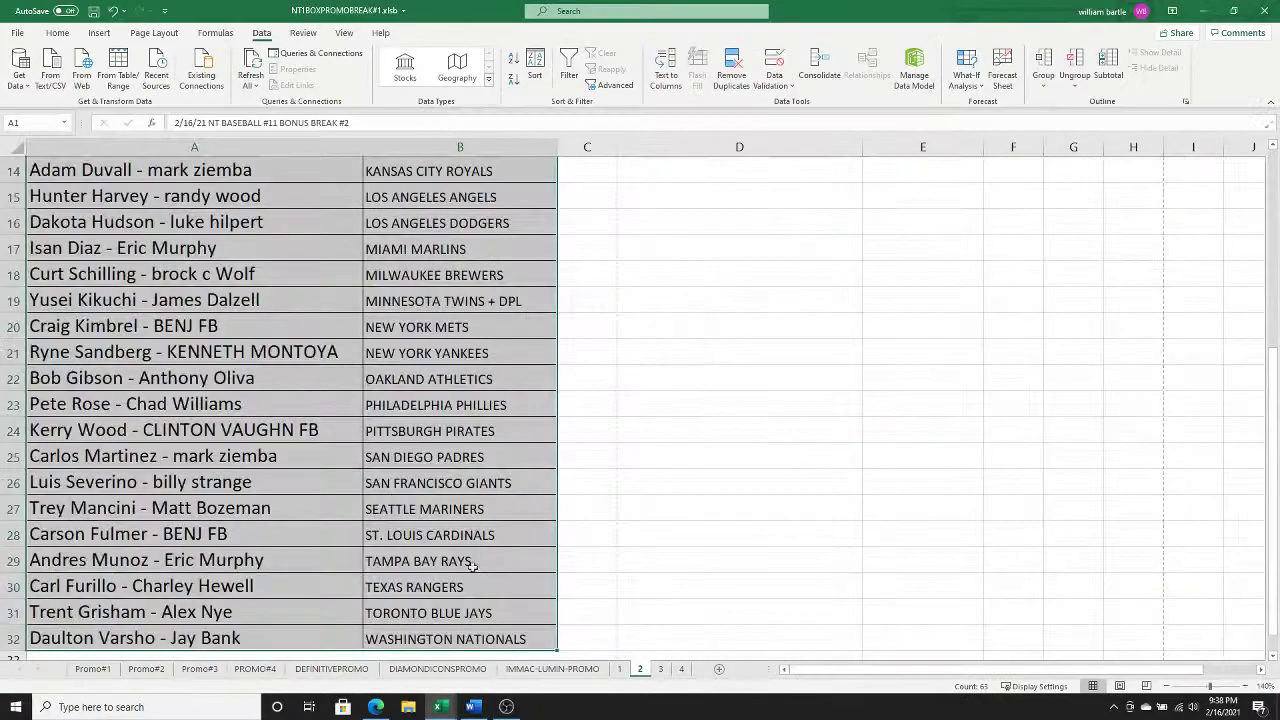
Step: Paste the copied teams as unformatted text starting at cell B3 of sheet 3
{"action": "left_click", "coordinate": [660, 669]}
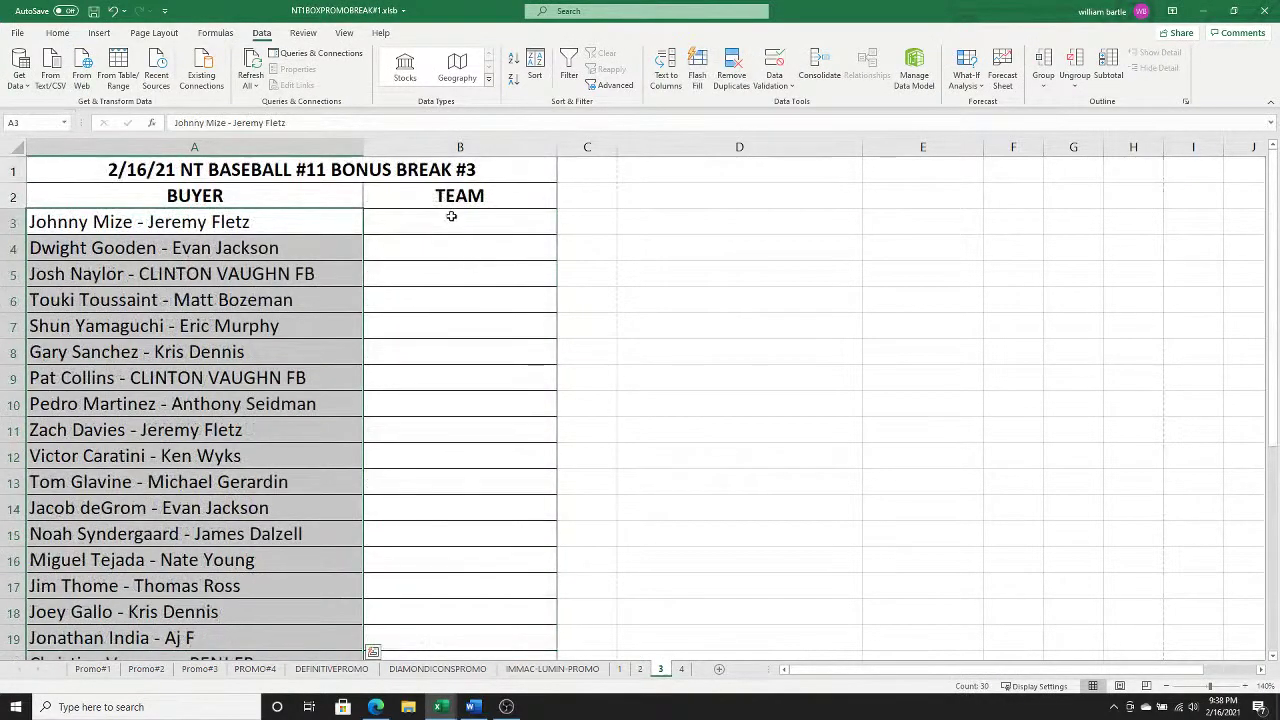
{"action": "right_click", "coordinate": [452, 221]}
{"action": "left_click", "coordinate": [500, 306]}
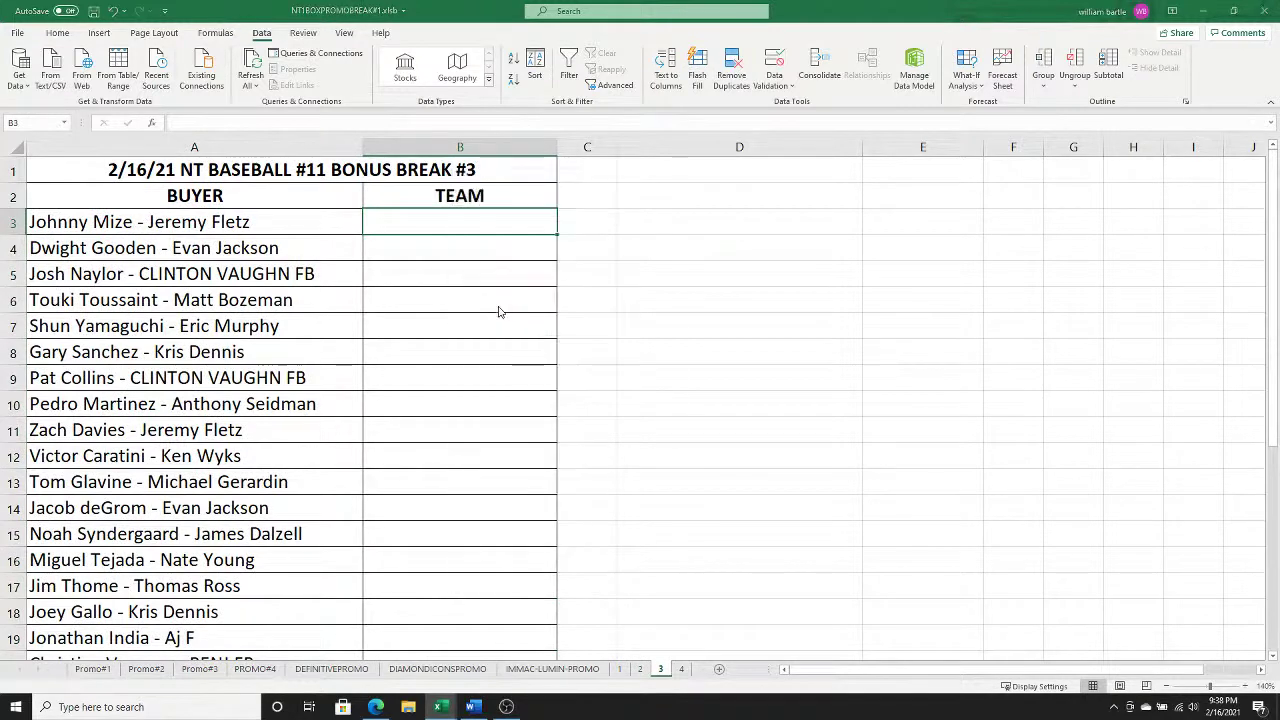
{"action": "left_click", "coordinate": [397, 237]}
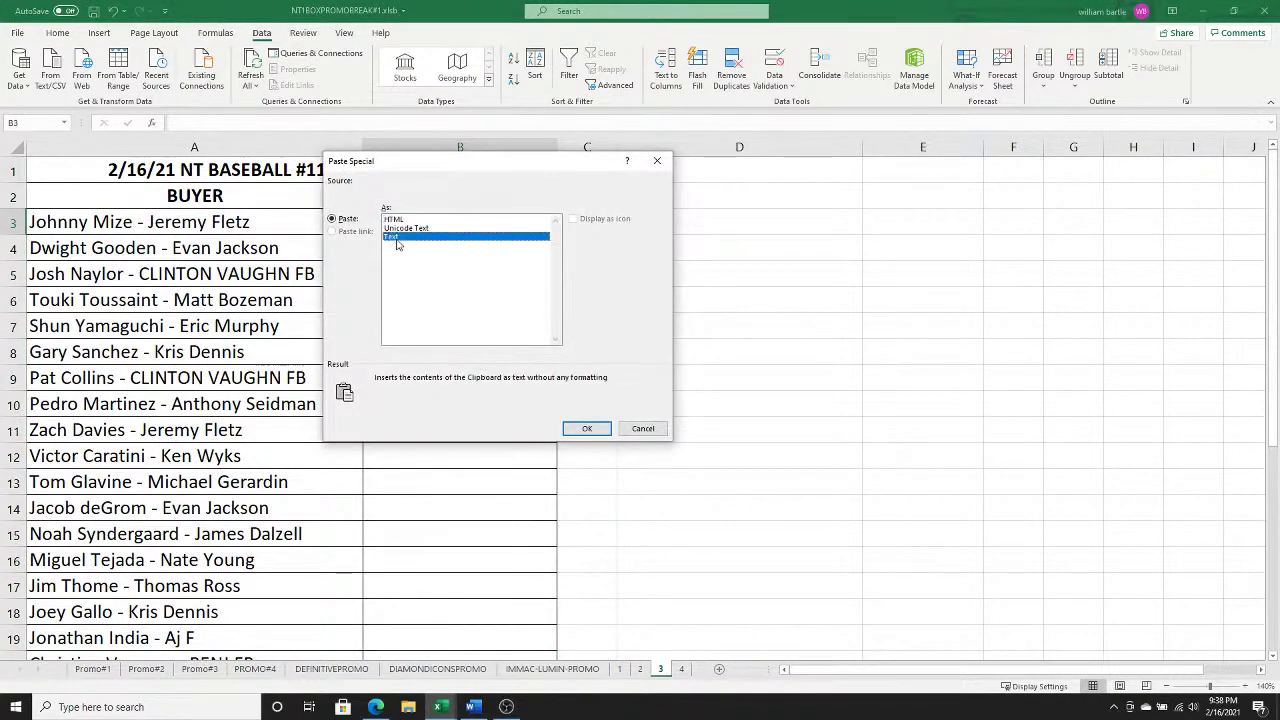
{"action": "left_click", "coordinate": [584, 428]}
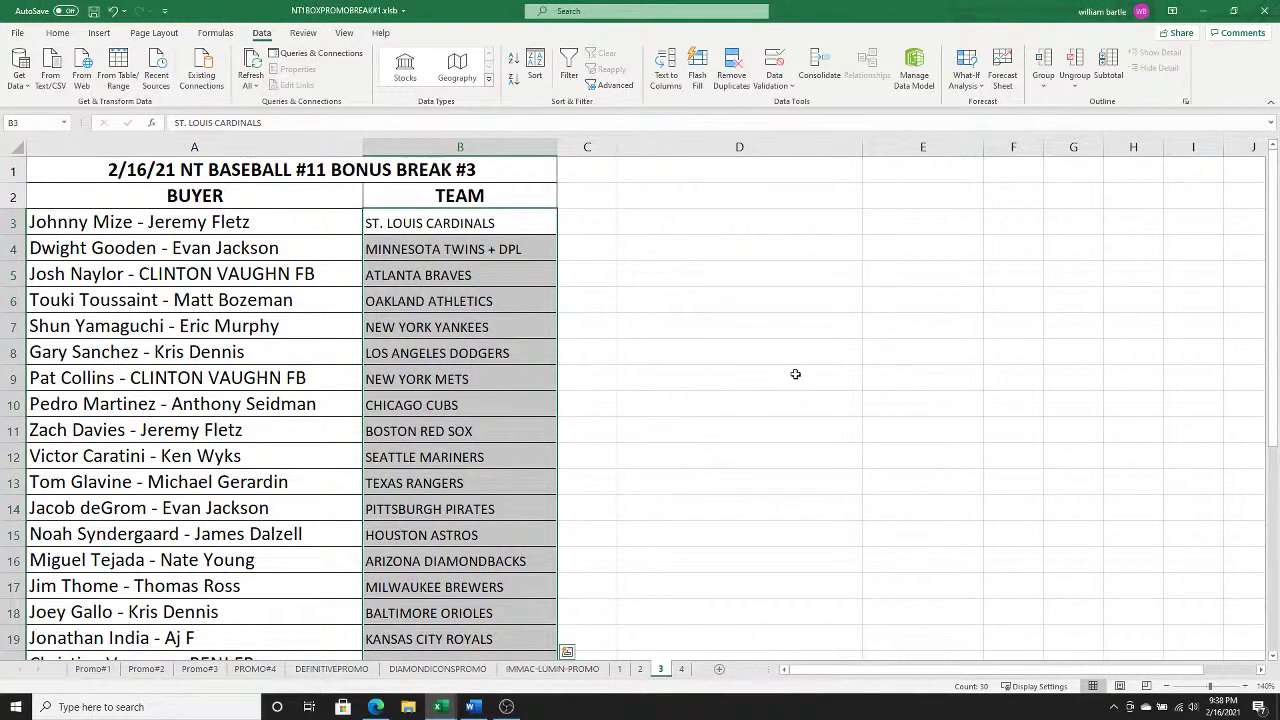
Step: Review the pasted rows on sheet 3 and sort A2:B32 by TEAM from A to Z, treating row 2 as headers
{"action": "left_click_drag", "start_coordinate": [1269, 265], "coordinate": [1247, 396]}
{"action": "scroll", "coordinate": [1248, 402], "scroll_direction": "down", "scroll_amount": 1}
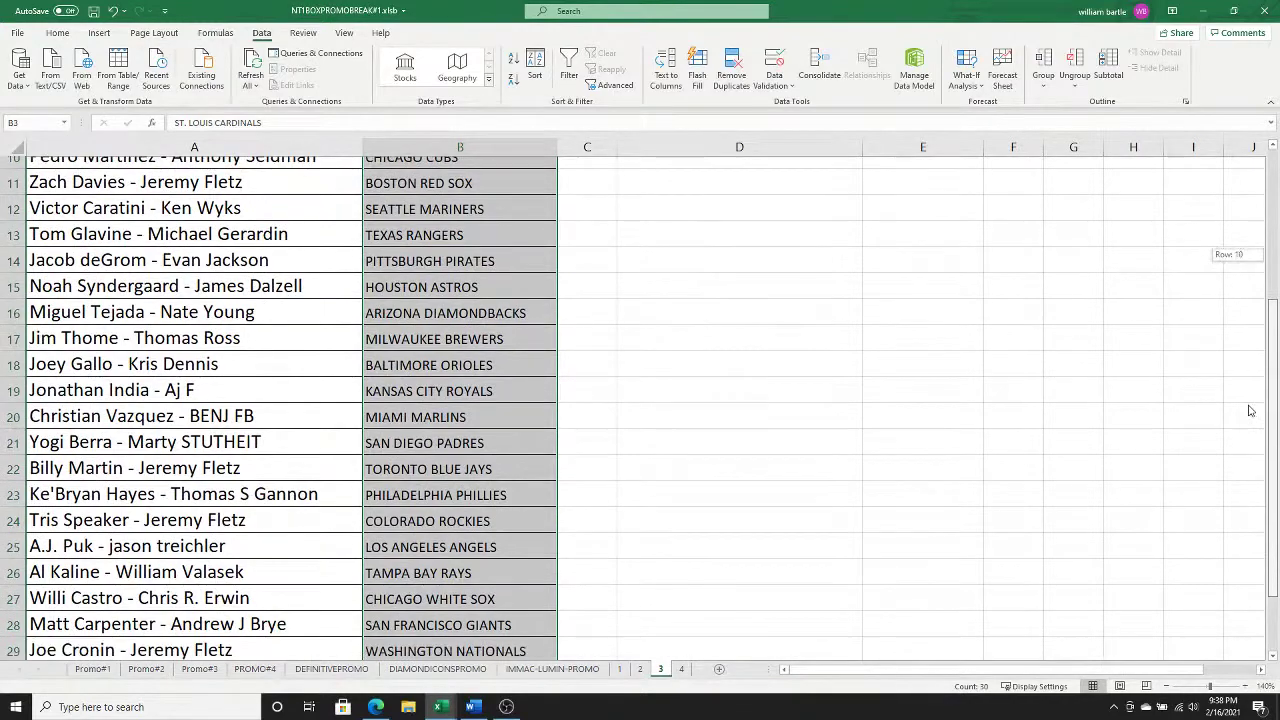
{"action": "scroll", "coordinate": [1249, 410], "scroll_direction": "down", "scroll_amount": 1}
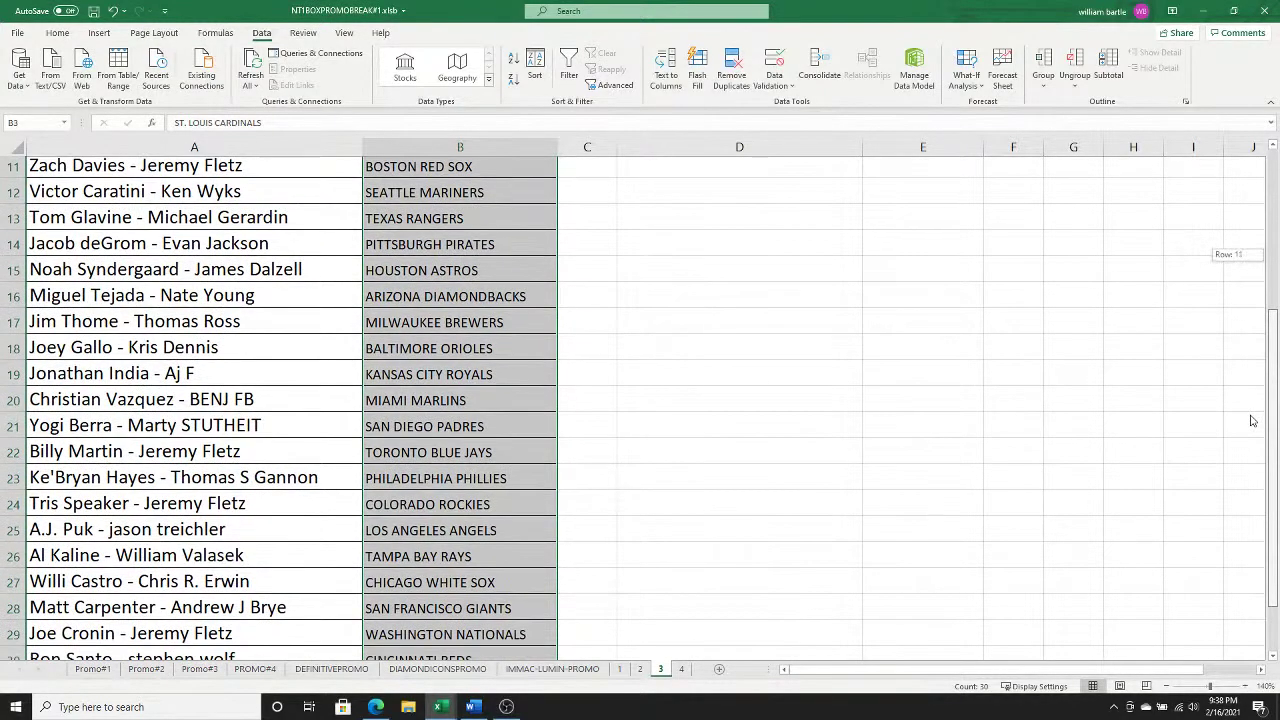
{"action": "scroll", "coordinate": [1250, 421], "scroll_direction": "down", "scroll_amount": 2}
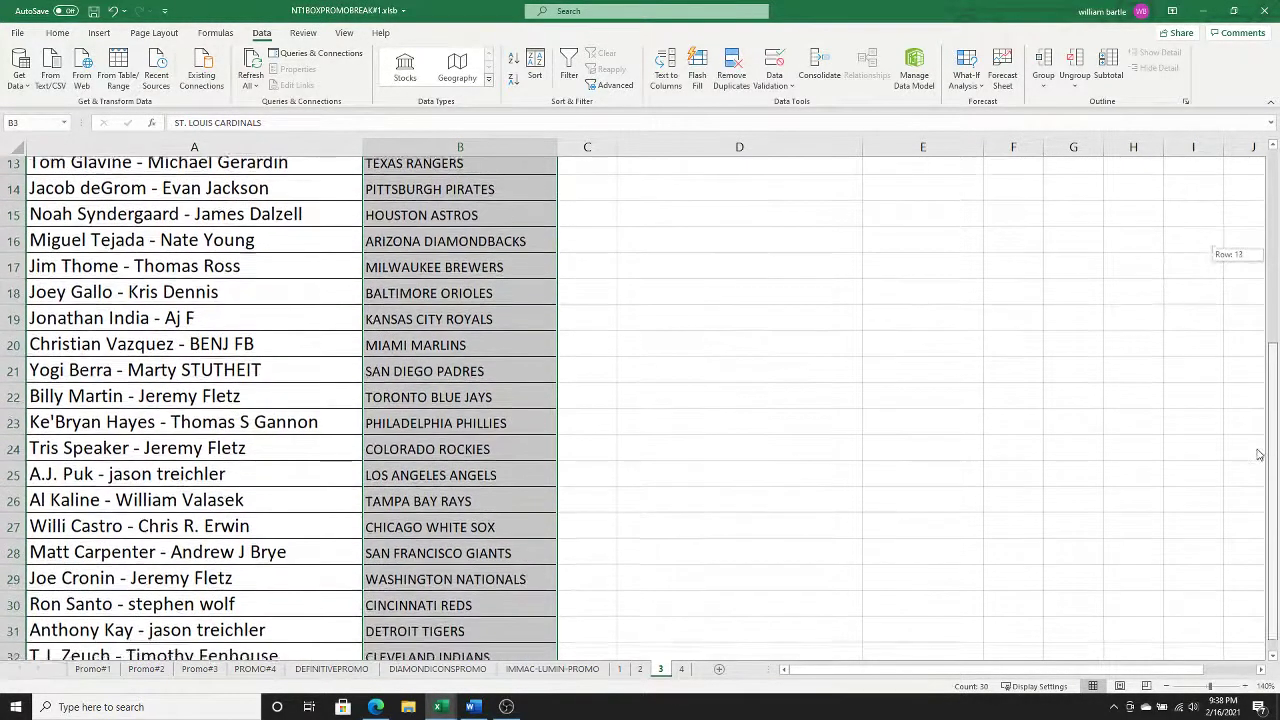
{"action": "scroll", "coordinate": [1259, 454], "scroll_direction": "down", "scroll_amount": 1}
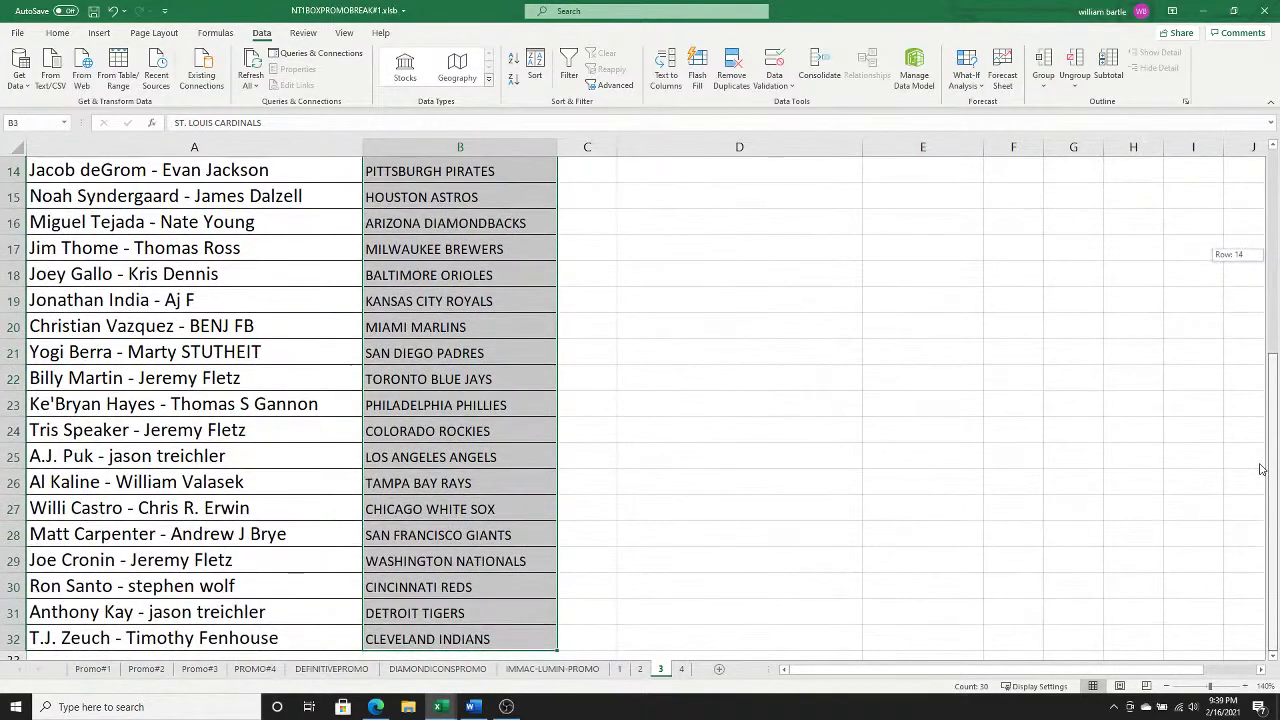
{"action": "scroll", "coordinate": [1262, 466], "scroll_direction": "up", "scroll_amount": 13}
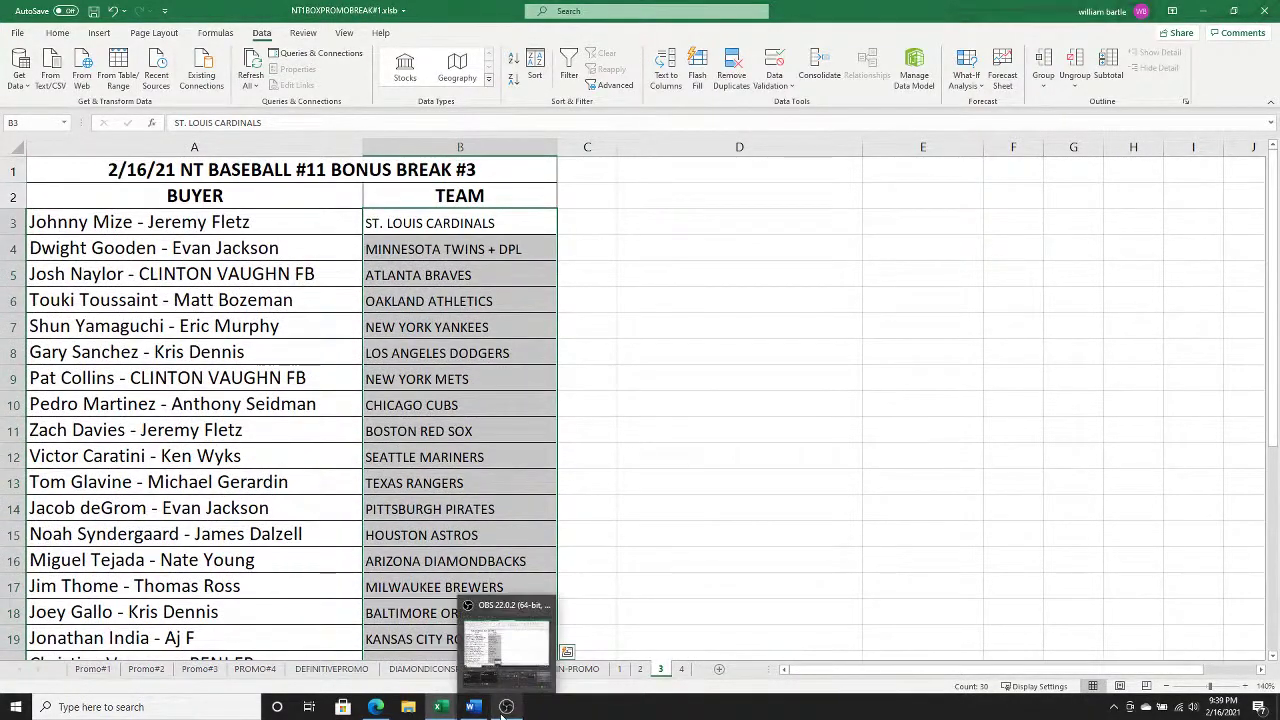
{"action": "left_click", "coordinate": [291, 203]}
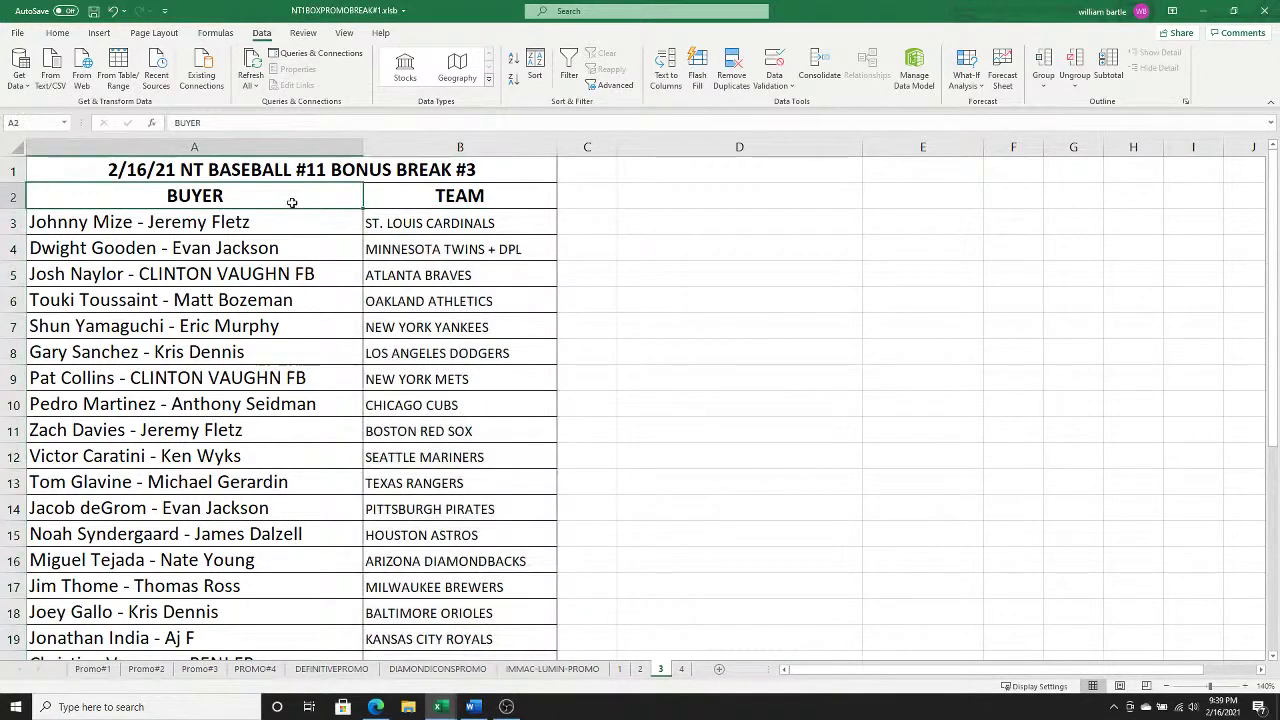
{"action": "key", "text": "shift+Right"}
{"action": "key", "text": "ctrl+shift+Down"}
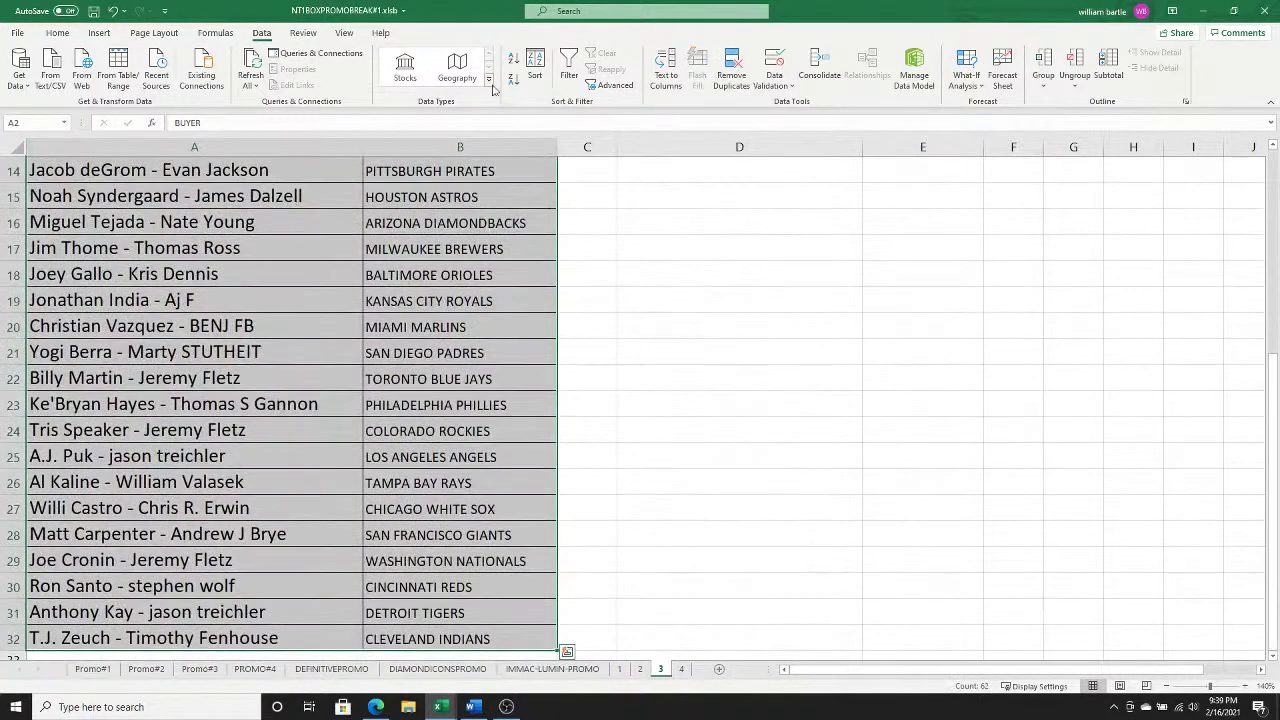
{"action": "left_click", "coordinate": [535, 68]}
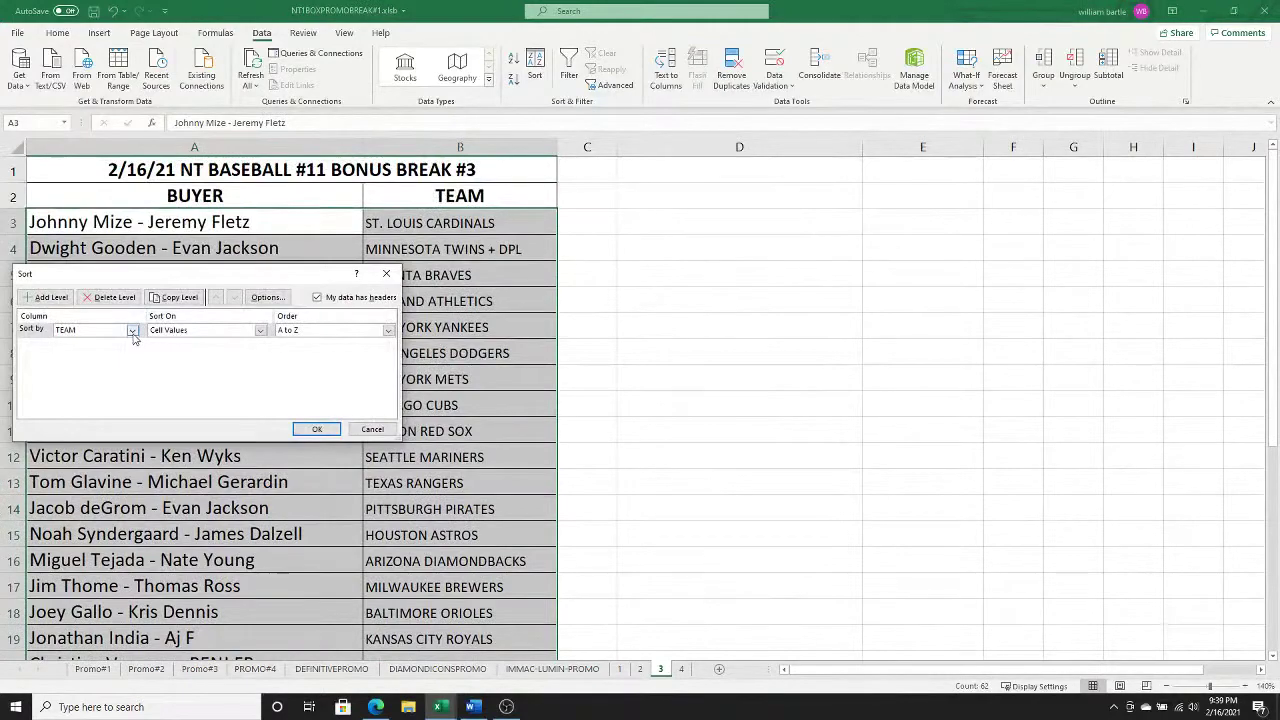
{"action": "left_click", "coordinate": [316, 428]}
Step: Select the BONUS BREAK #3 table on sheet 3 from the title through row 32 and print one copy of the active sheet
{"action": "left_click", "coordinate": [358, 170]}
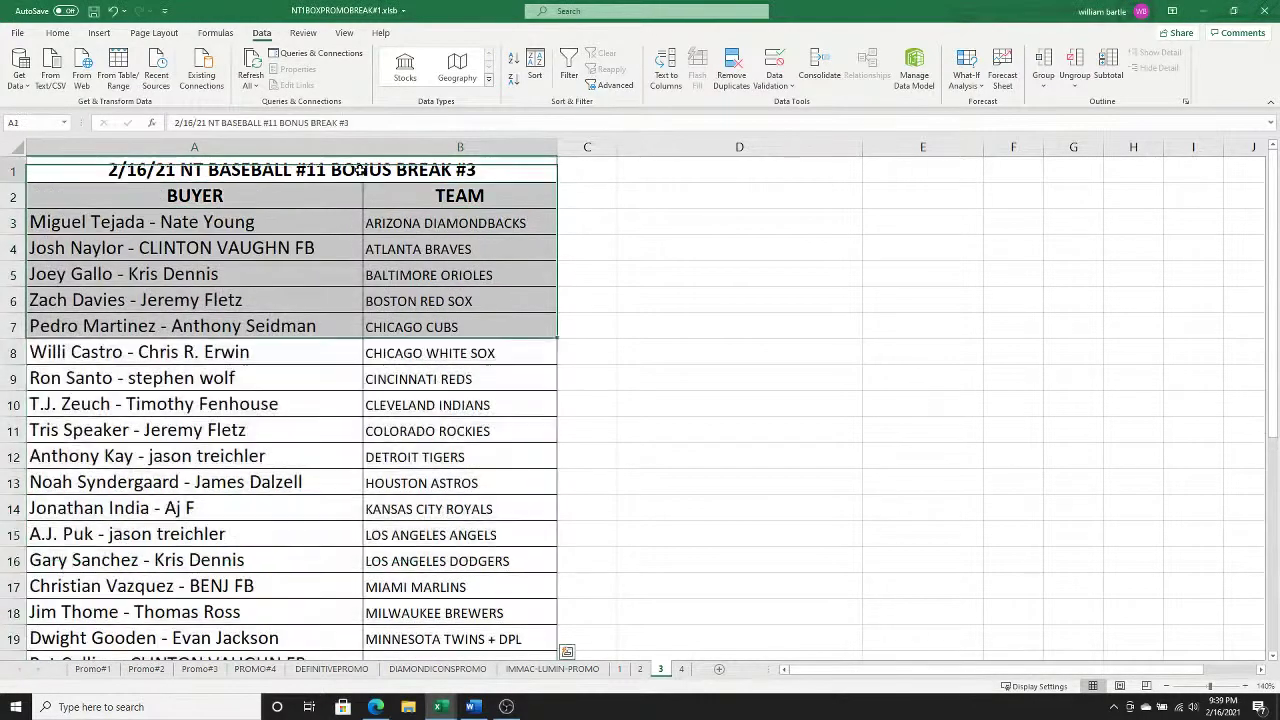
{"action": "key", "text": "ctrl+shift+Down"}
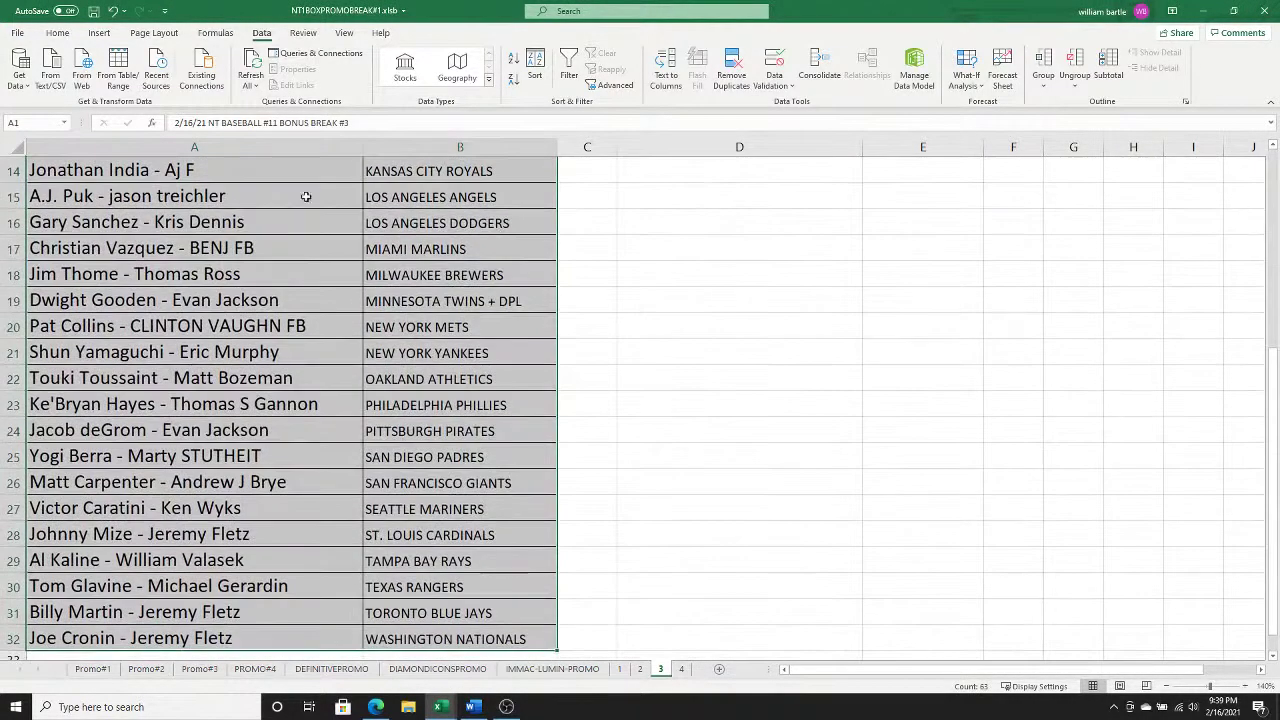
{"action": "left_click", "coordinate": [17, 33]}
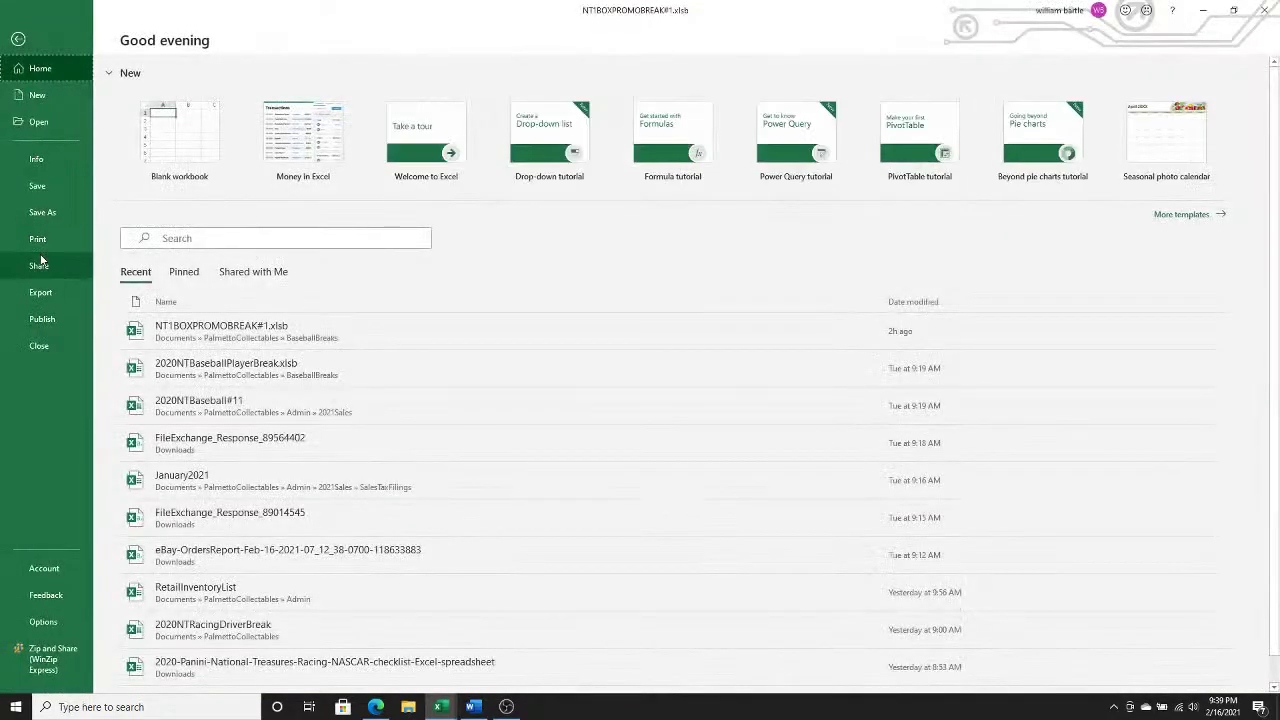
{"action": "left_click", "coordinate": [38, 240]}
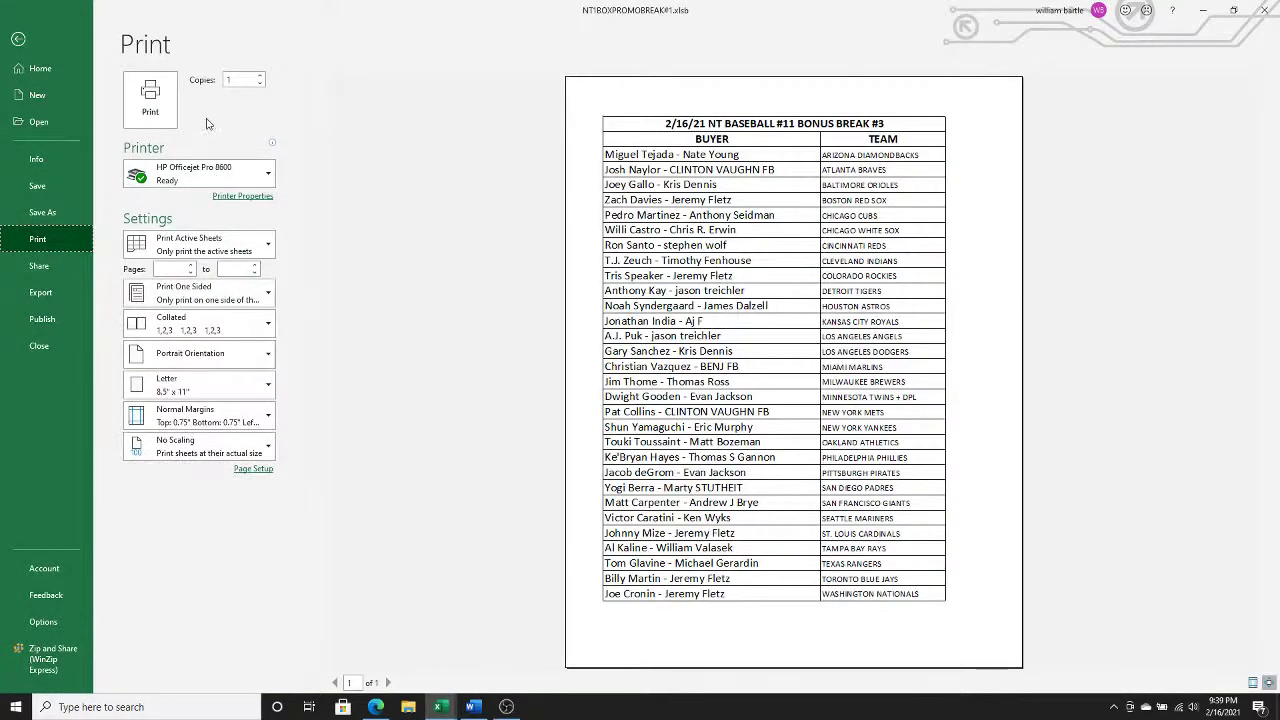
{"action": "left_click", "coordinate": [170, 106]}
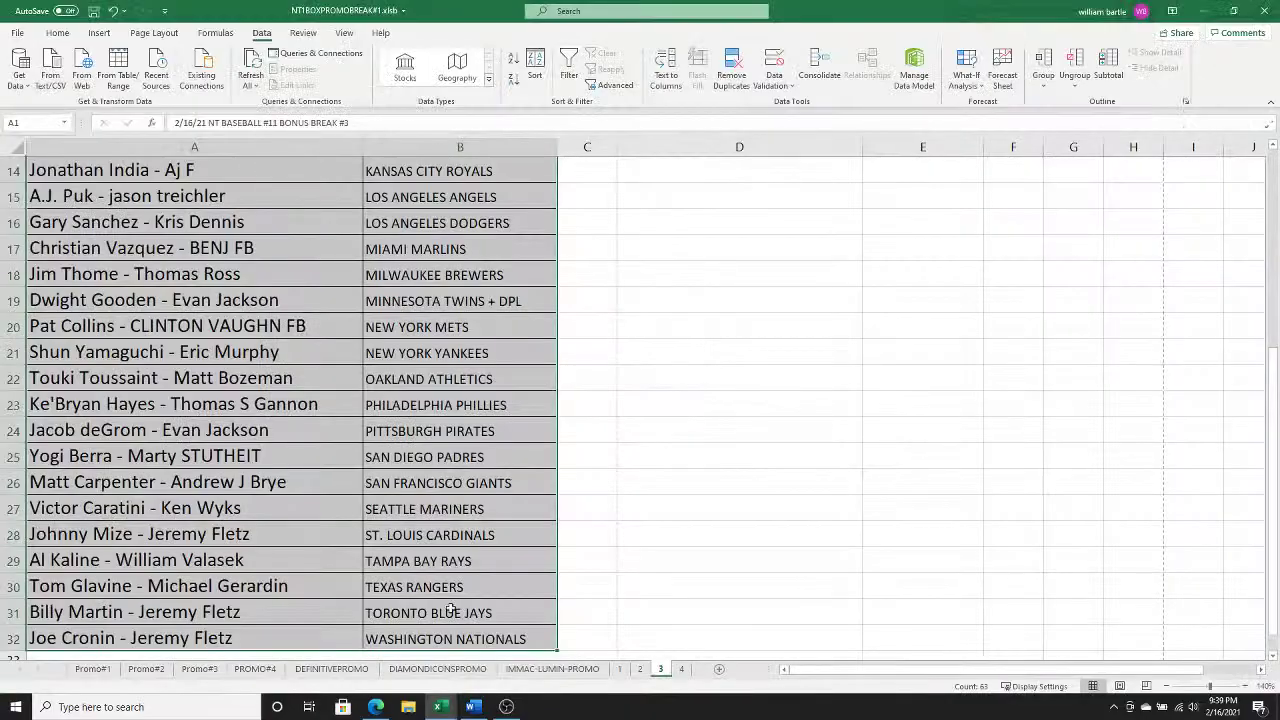
Step: Paste the copied teams as unformatted text starting at cell B3 of sheet 4
{"action": "left_click", "coordinate": [682, 669]}
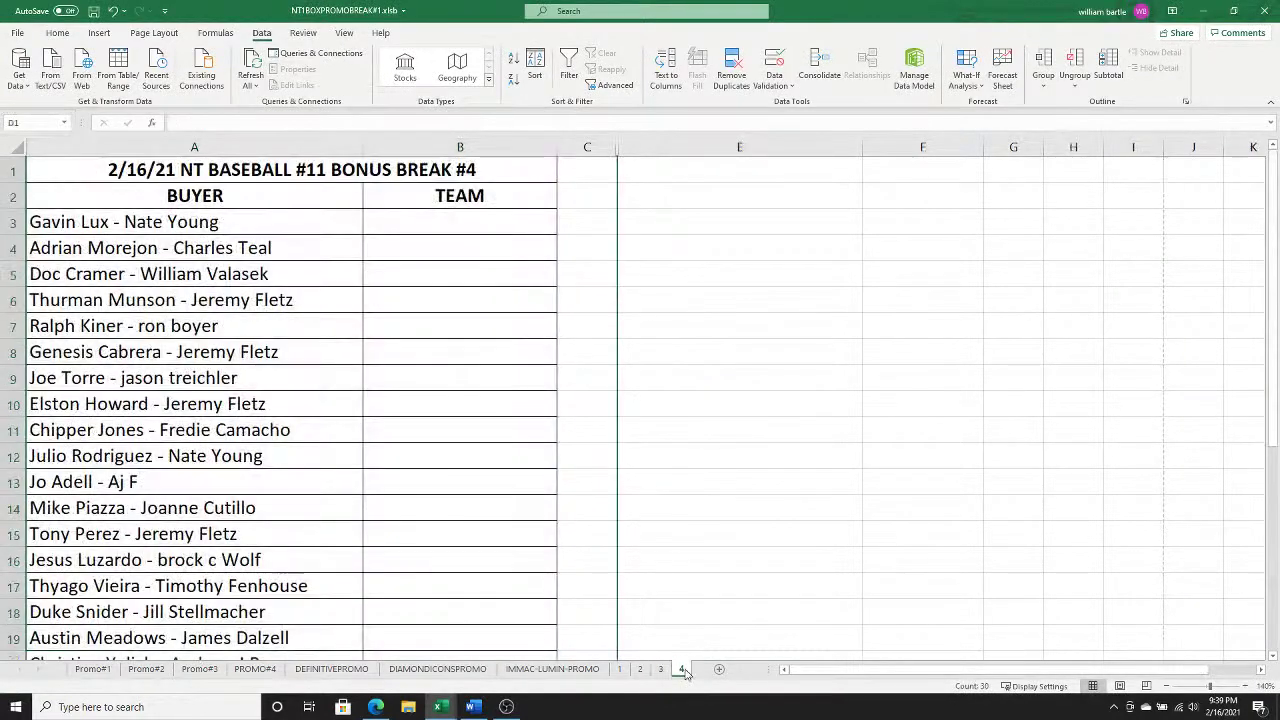
{"action": "right_click", "coordinate": [466, 227]}
{"action": "key", "text": "Escape"}
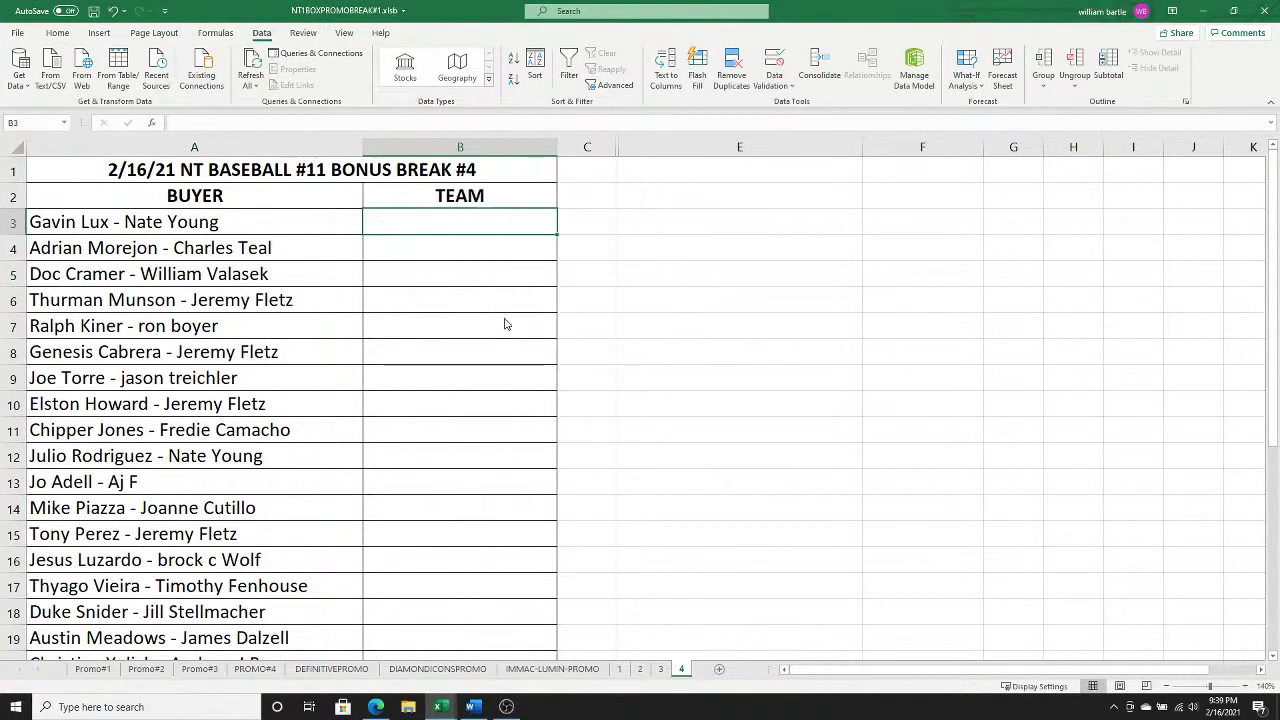
{"action": "key", "text": "ctrl+alt+v"}
{"action": "left_click", "coordinate": [403, 252]}
{"action": "left_click", "coordinate": [578, 437]}
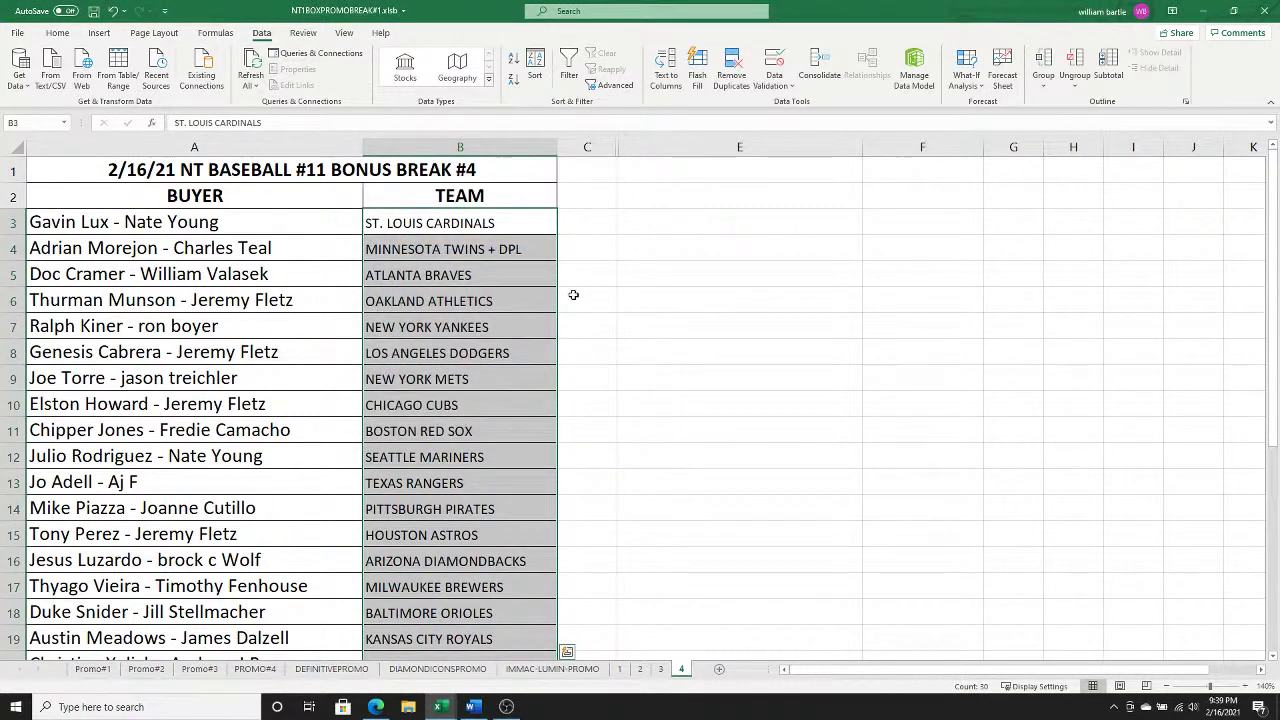
Step: Review the pasted rows on sheet 4 and sort A2:B32 by TEAM from A to Z, treating row 2 as headers
{"action": "left_click", "coordinate": [269, 201]}
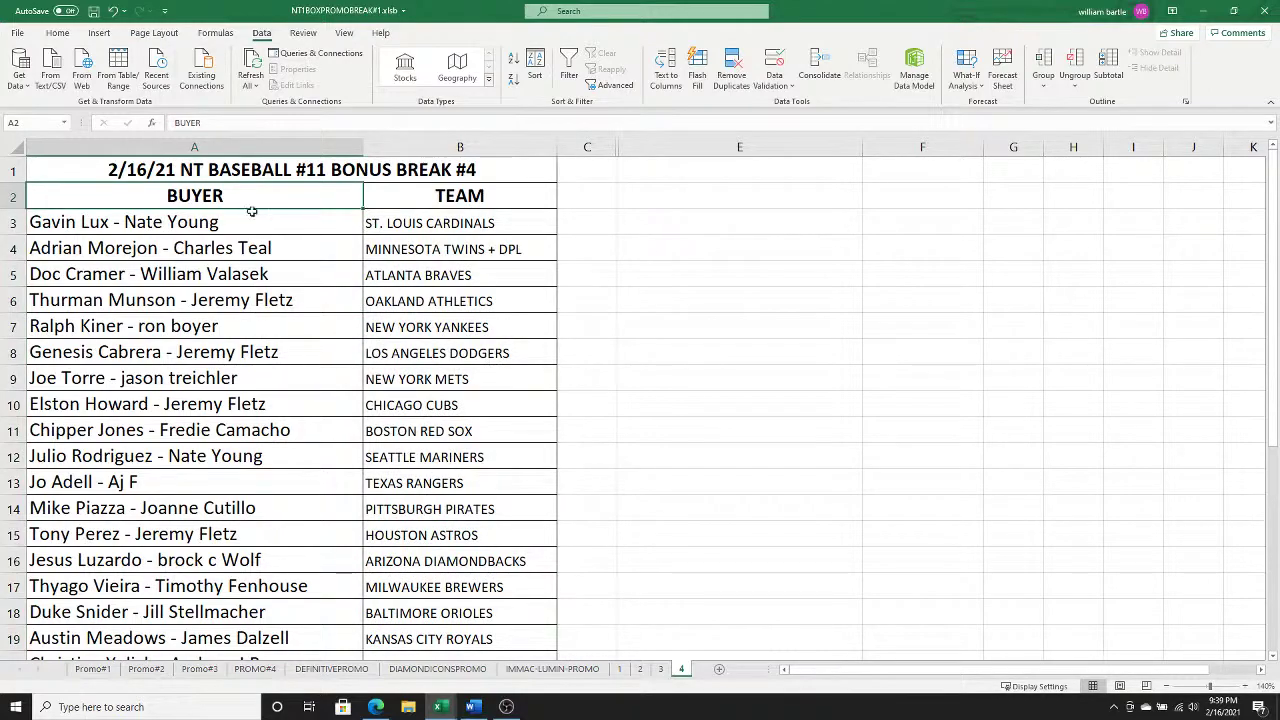
{"action": "left_click_drag", "start_coordinate": [1272, 230], "coordinate": [1244, 441]}
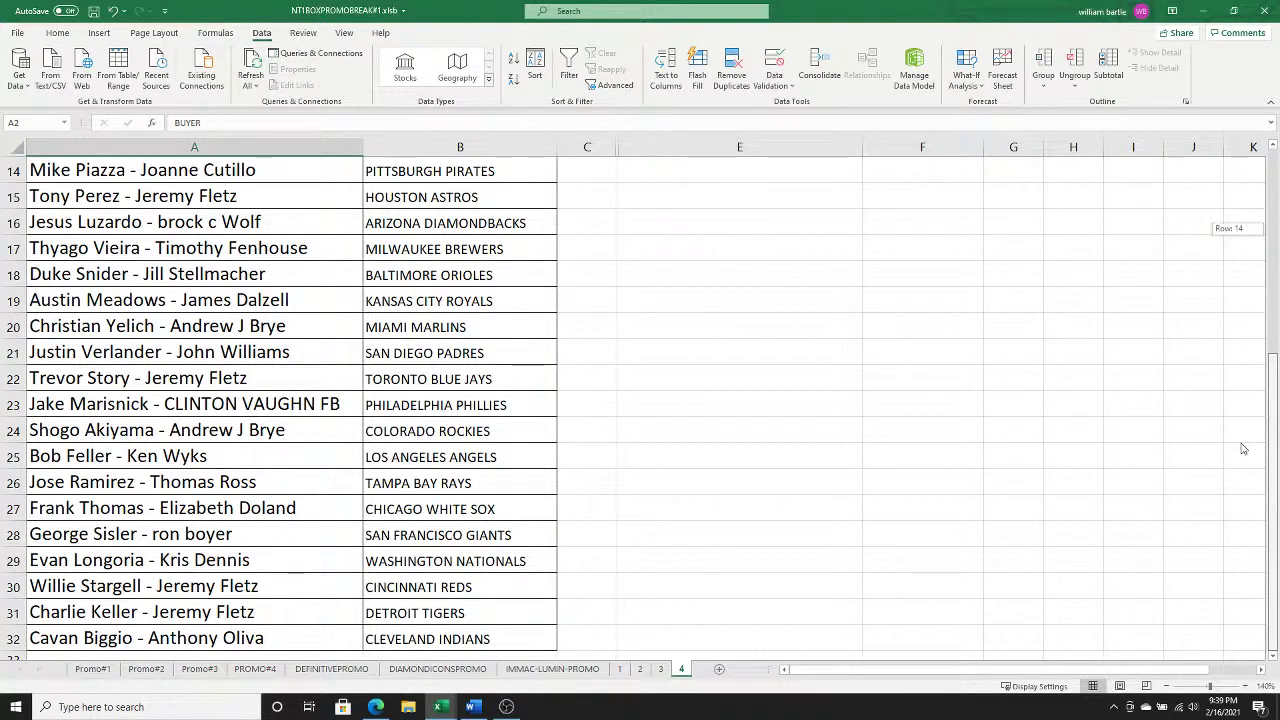
{"action": "left_click_drag", "start_coordinate": [1243, 446], "coordinate": [1240, 260]}
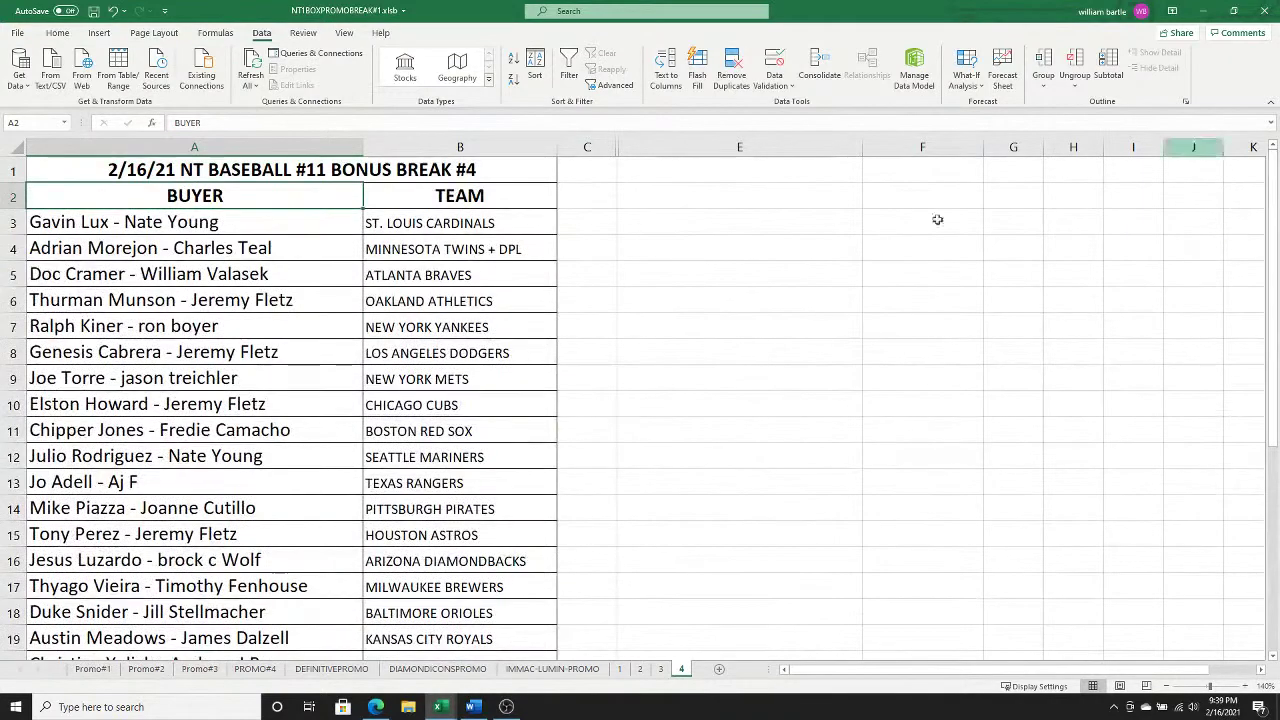
{"action": "key", "text": "ctrl+shift+Right"}
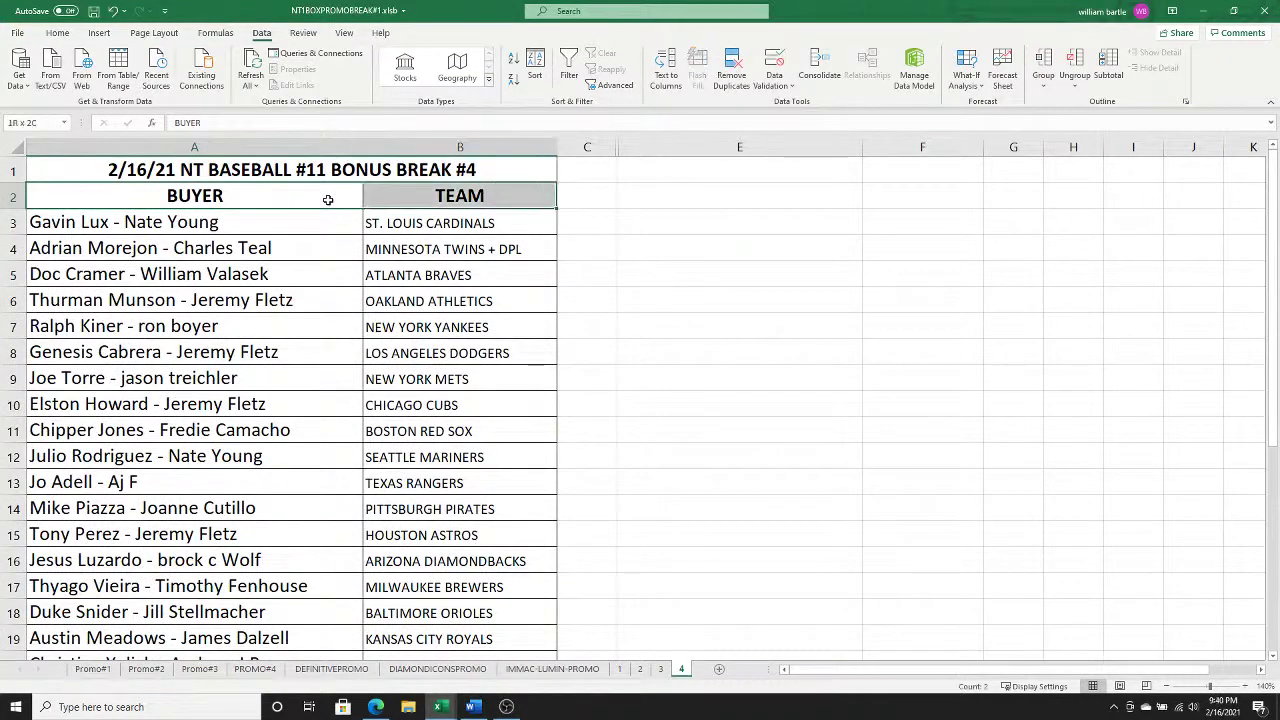
{"action": "key", "text": "ctrl+shift+Down"}
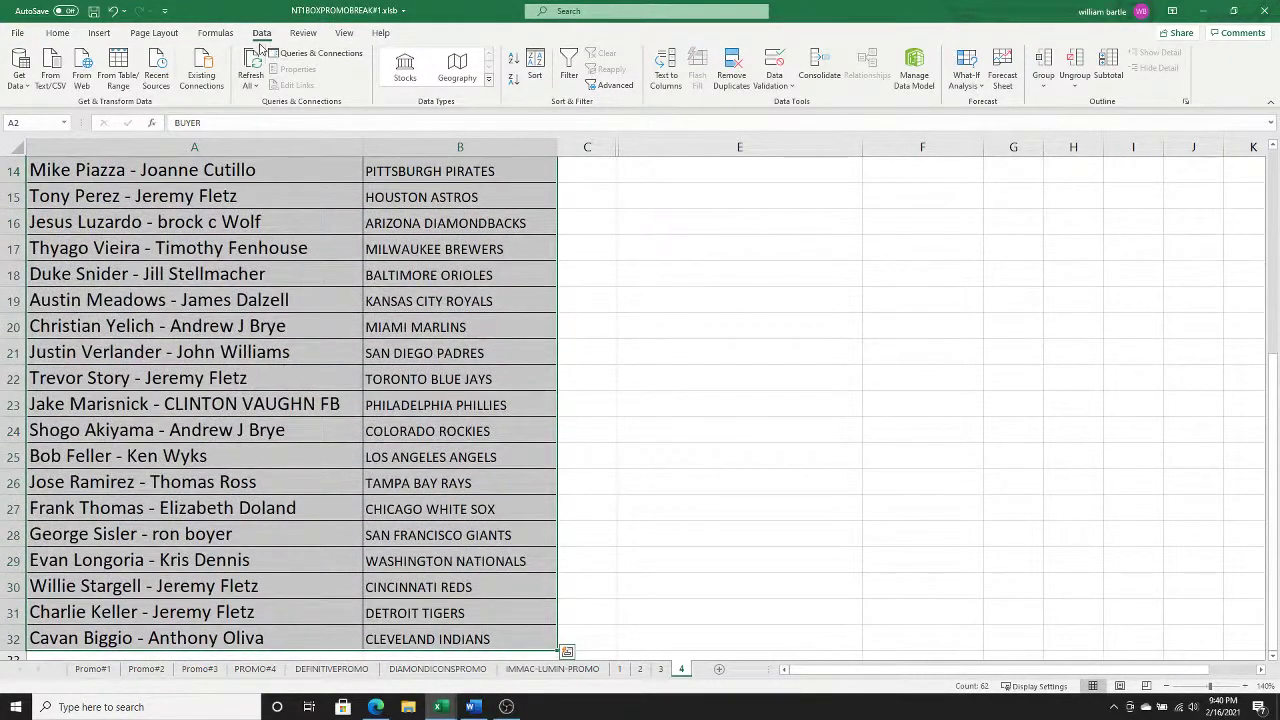
{"action": "left_click", "coordinate": [535, 65]}
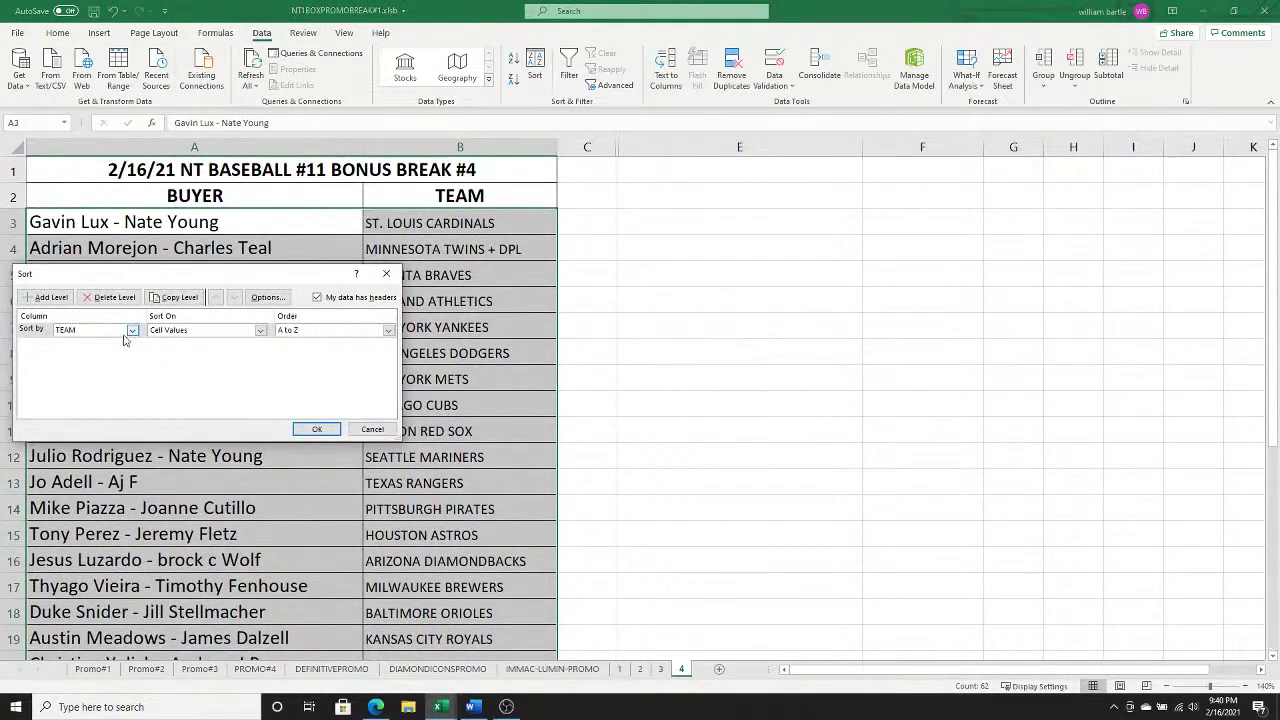
{"action": "left_click", "coordinate": [316, 429]}
Step: Select the BONUS BREAK #4 table on sheet 4 from the title through row 32 and print one copy of the active sheet
{"action": "left_click", "coordinate": [325, 172]}
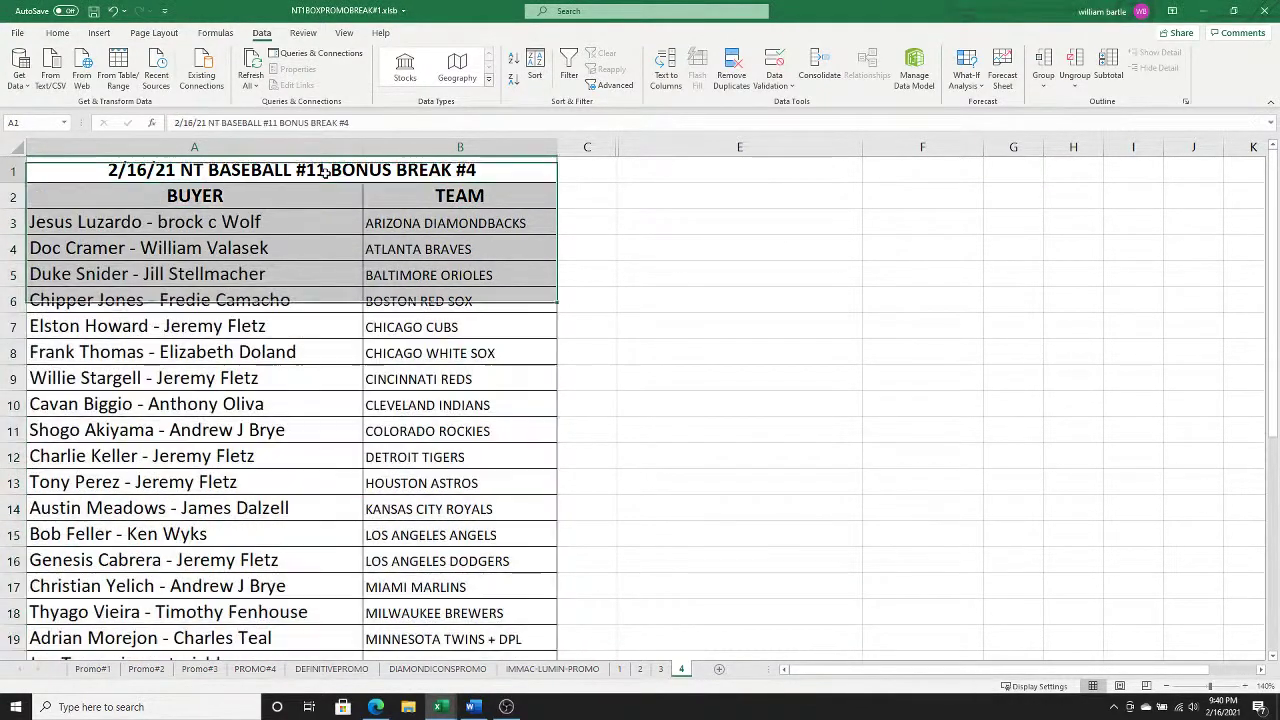
{"action": "key", "text": "ctrl+shift+End"}
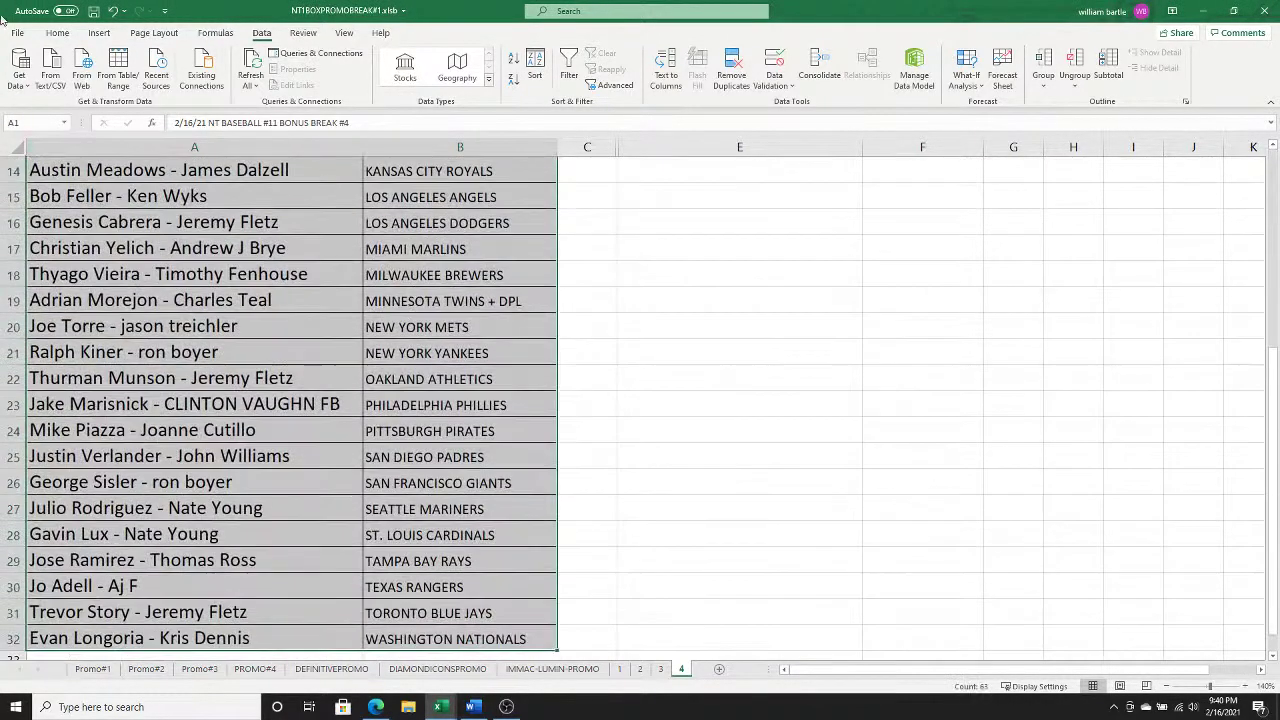
{"action": "left_click", "coordinate": [14, 36]}
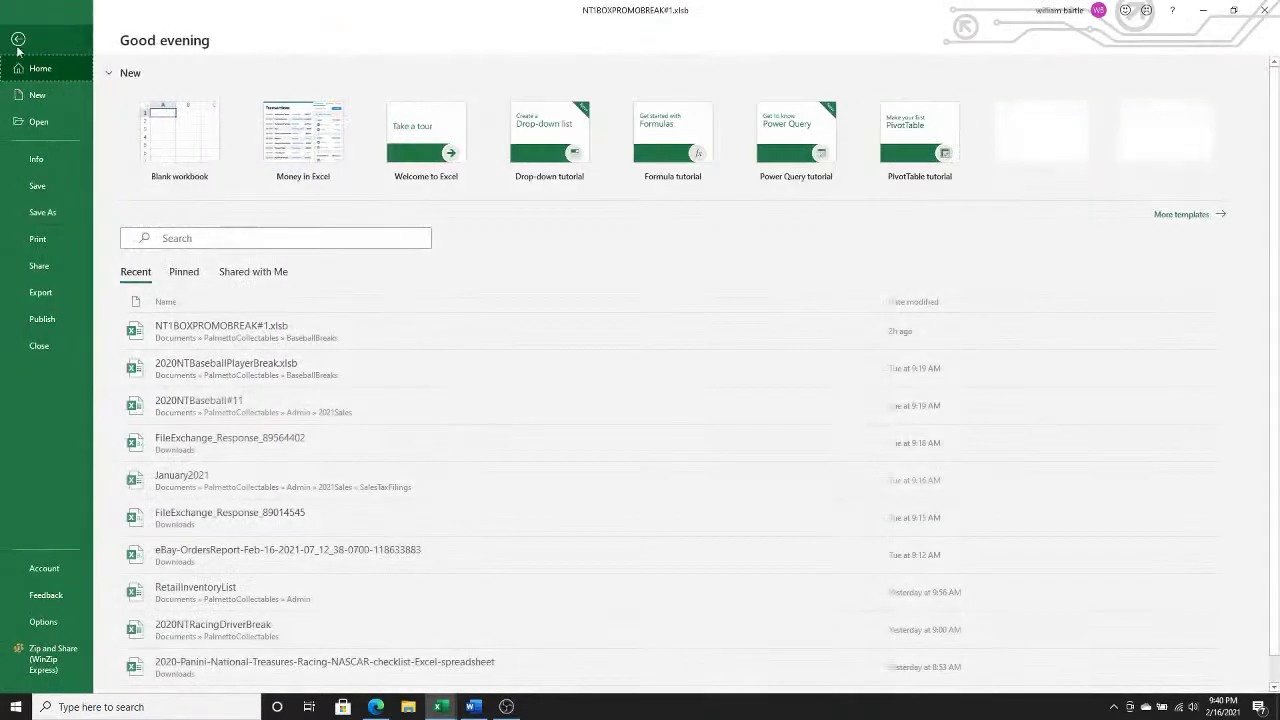
{"action": "left_click", "coordinate": [37, 239]}
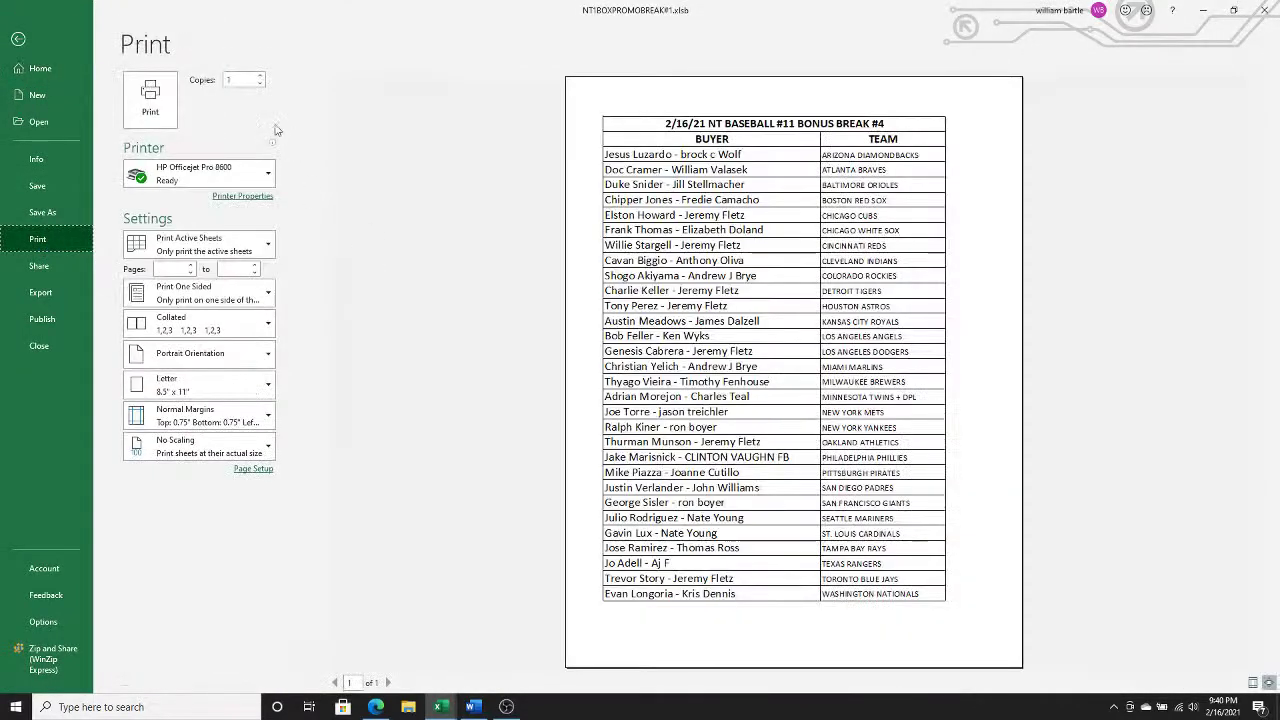
{"action": "left_click", "coordinate": [160, 100]}
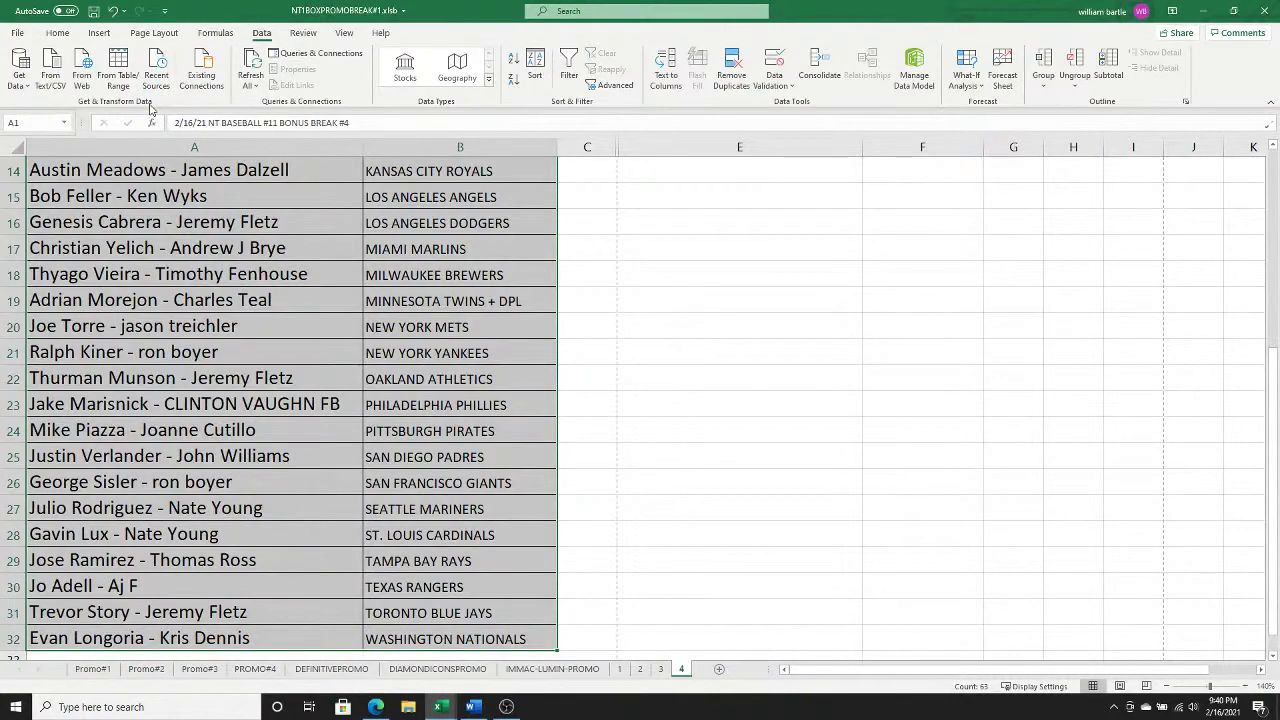